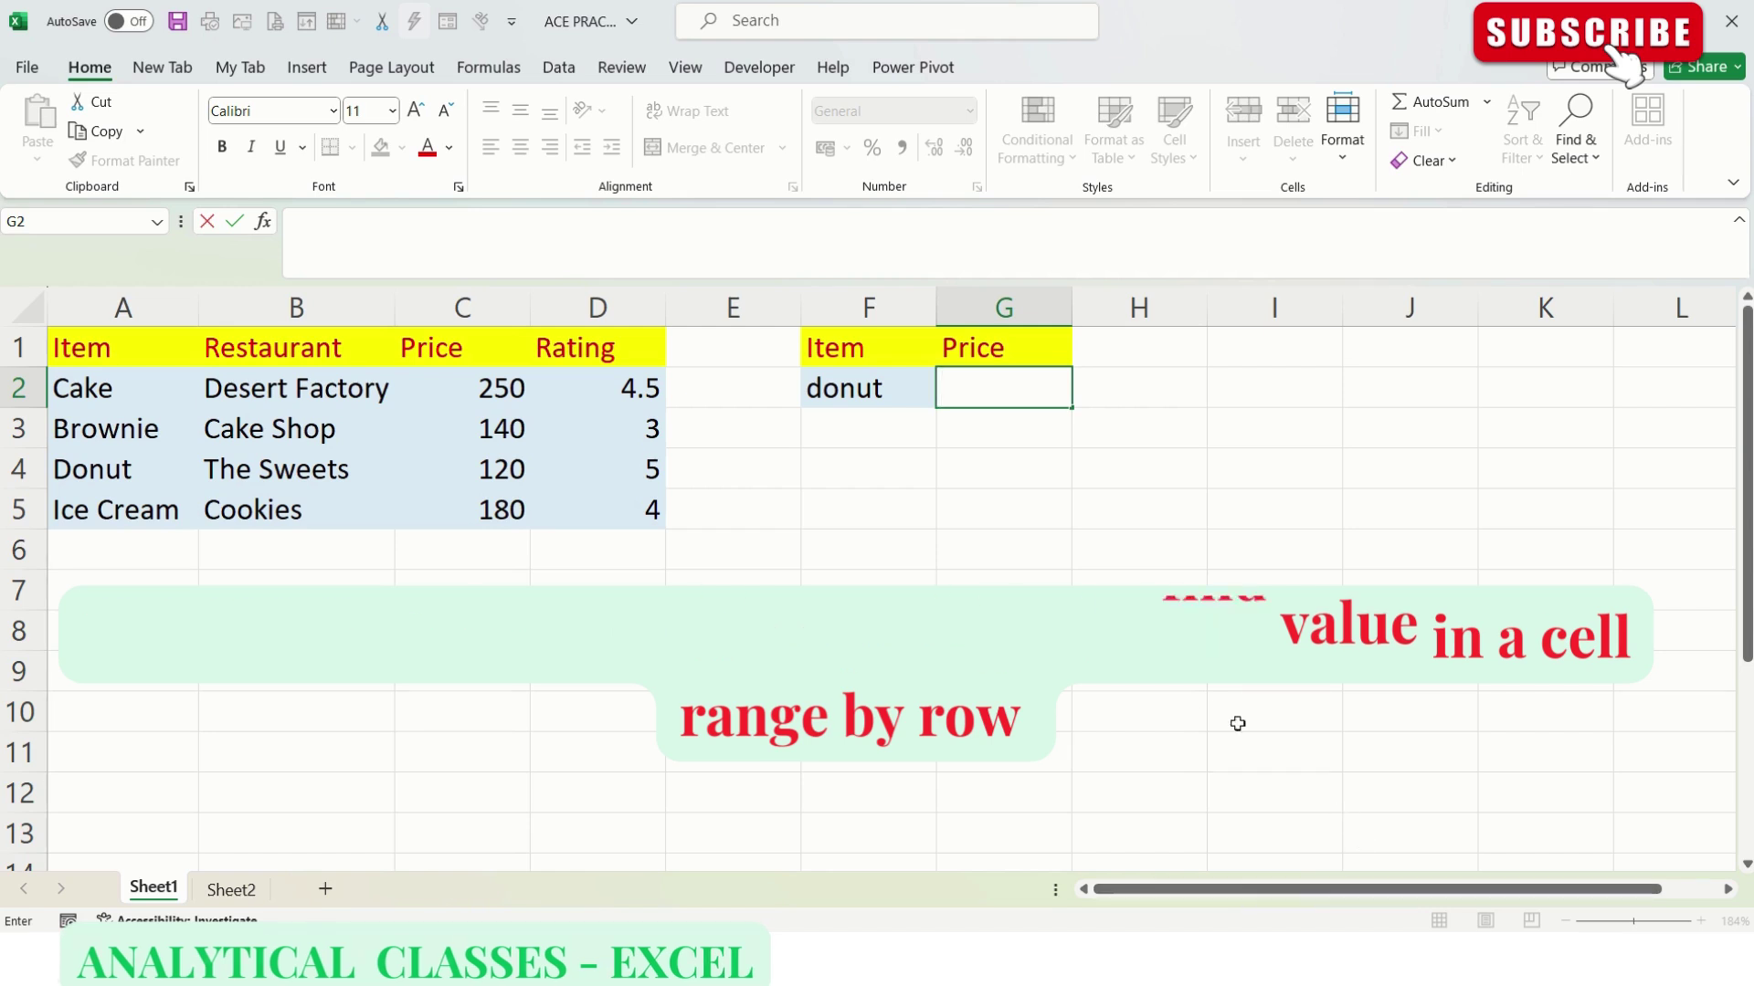
Step: Select cell G2 for the price lookup
click(903, 515)
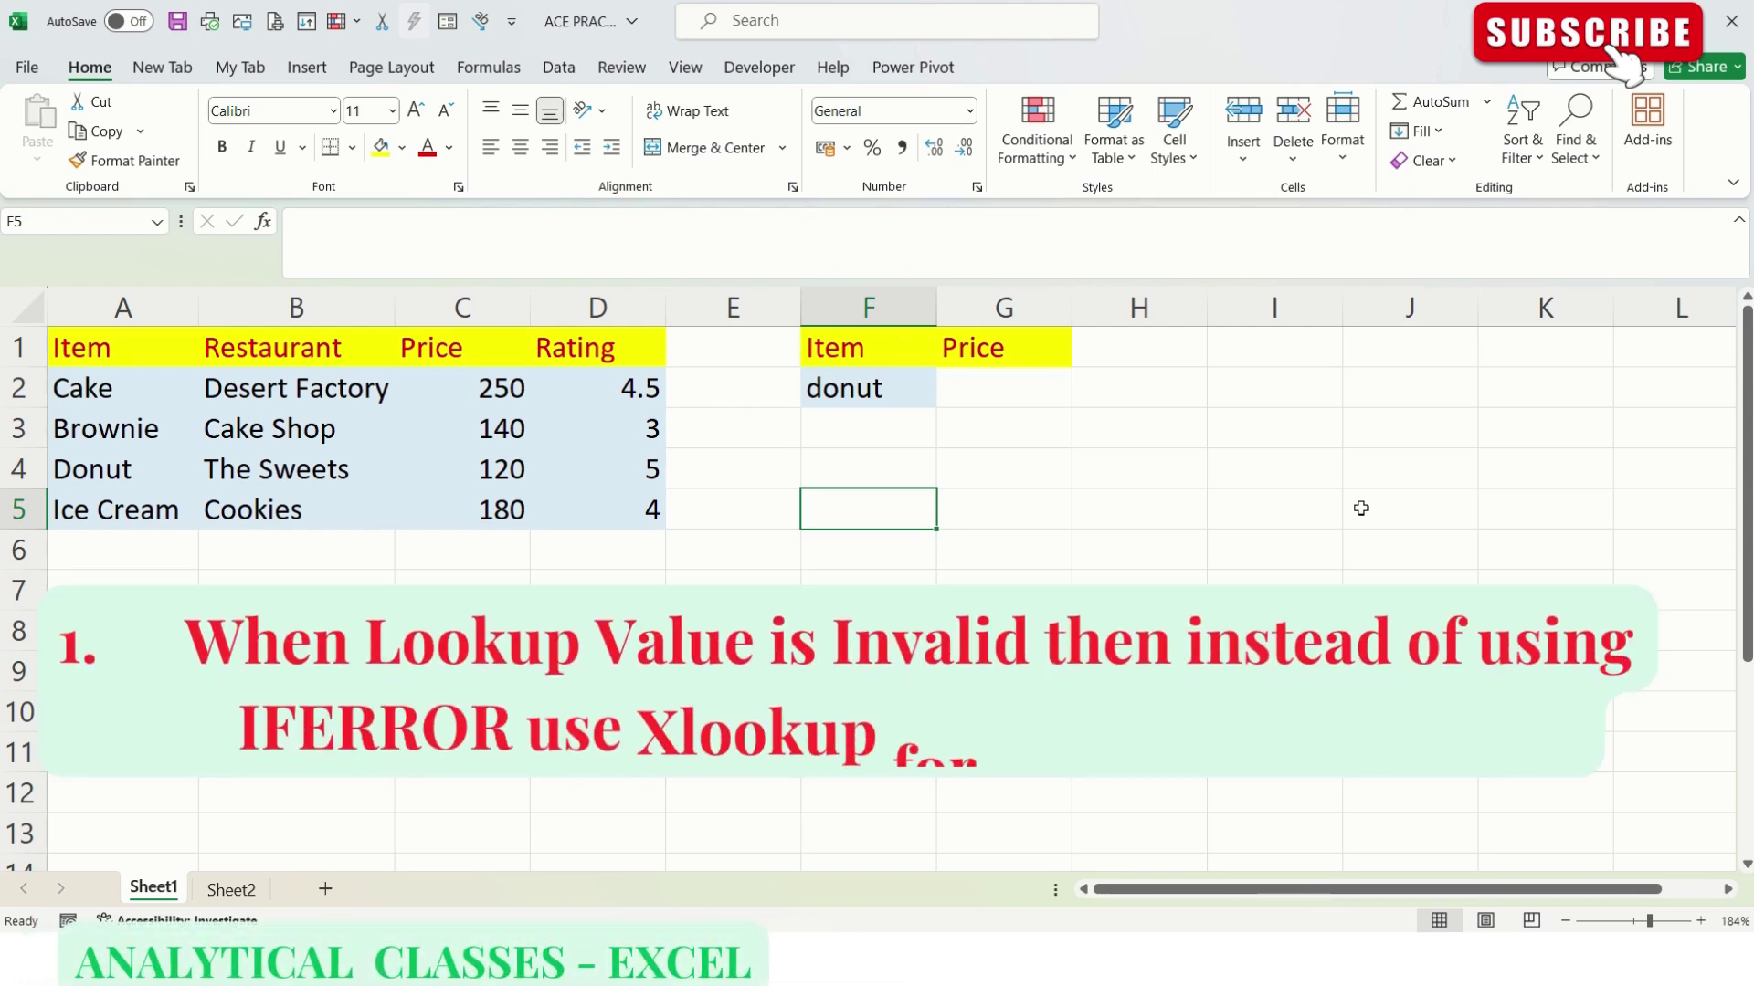
key(Up)
key(Up)
key(Up)
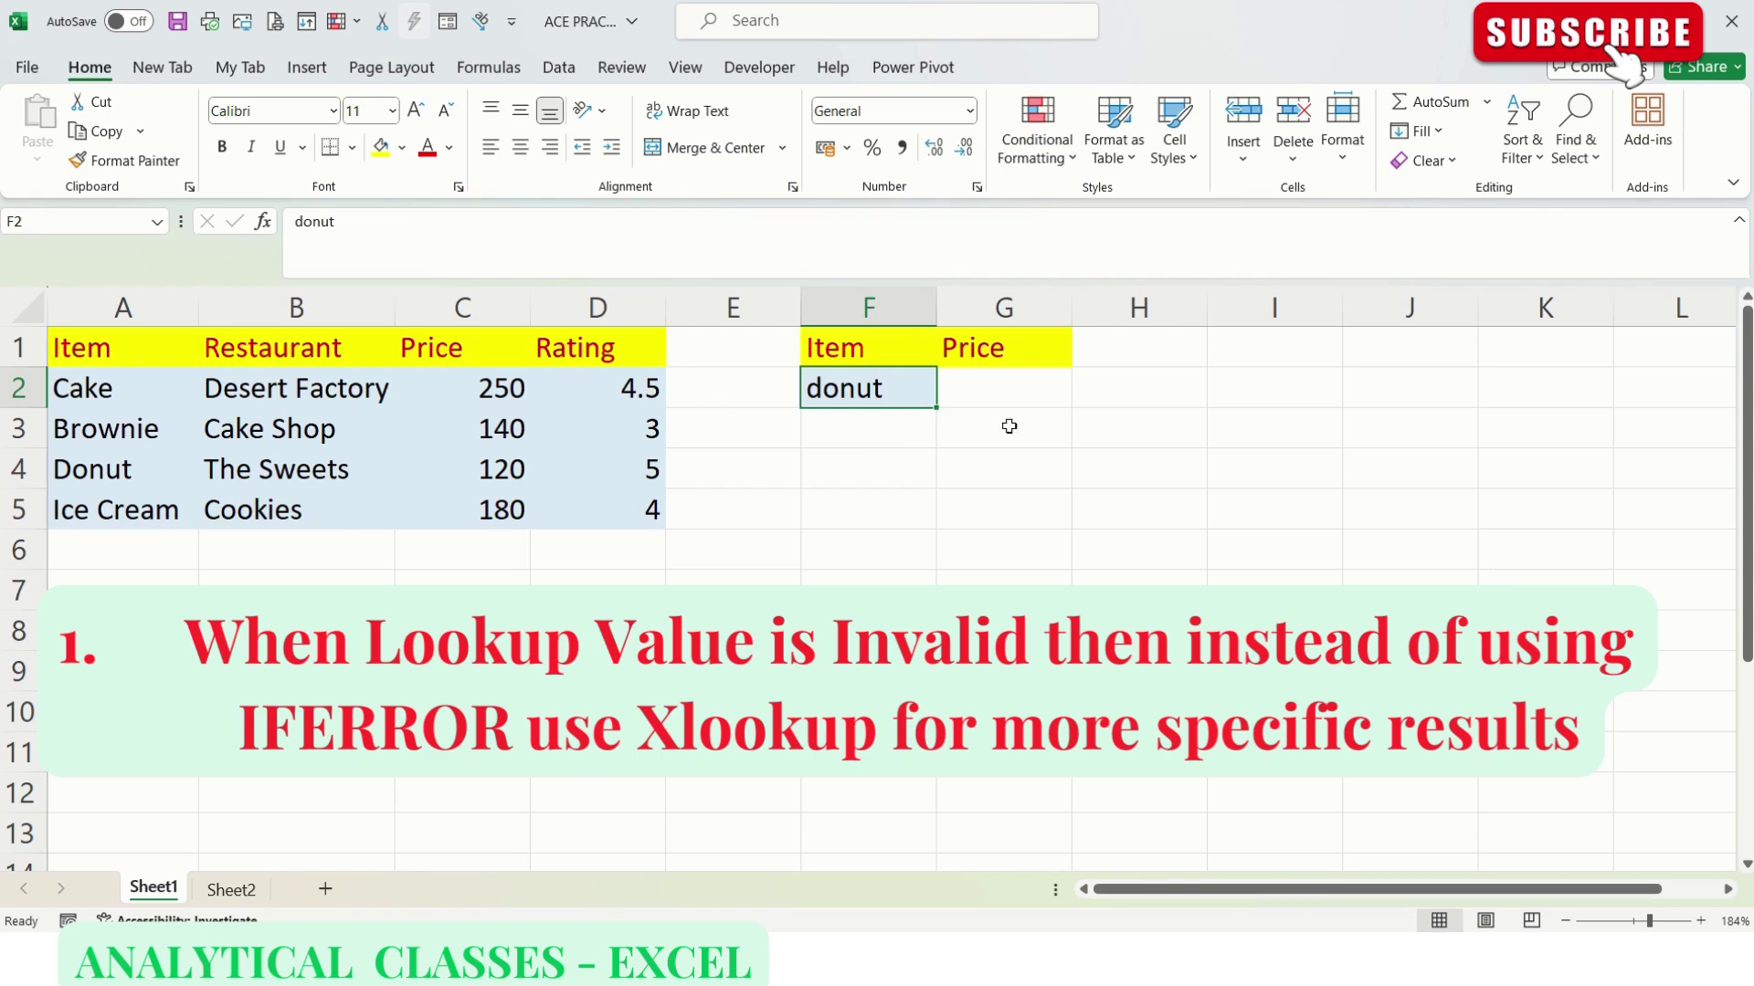
click(1028, 393)
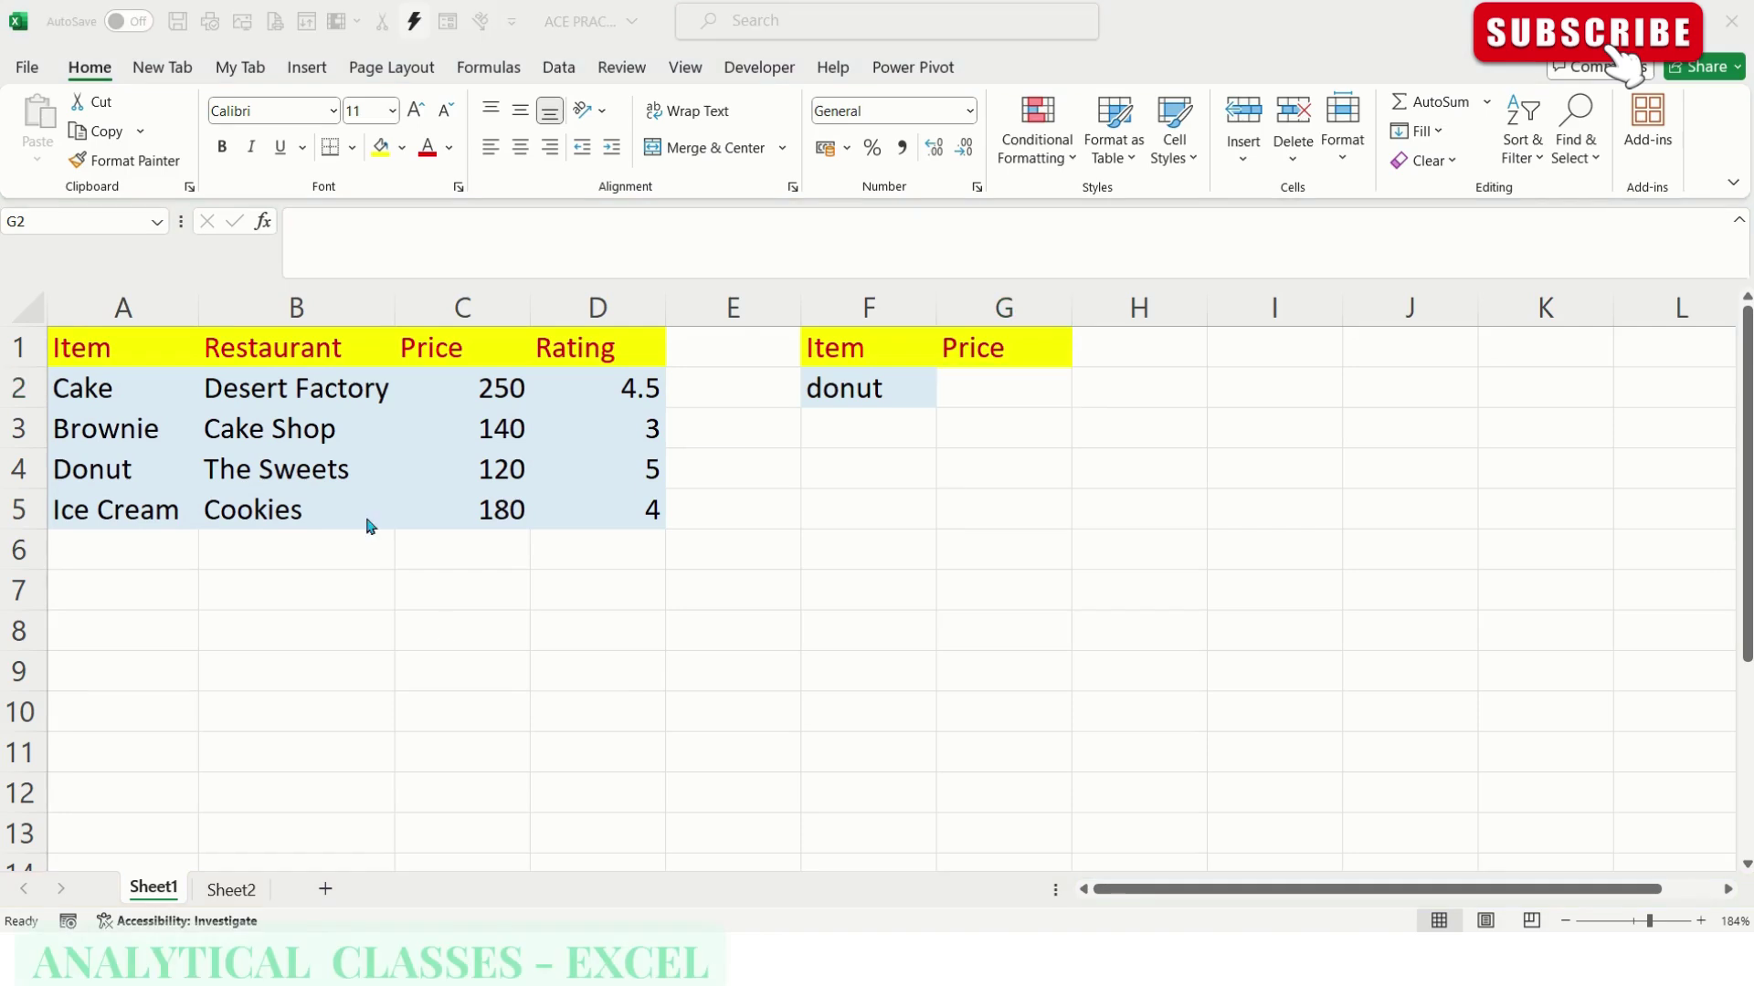
click(1052, 375)
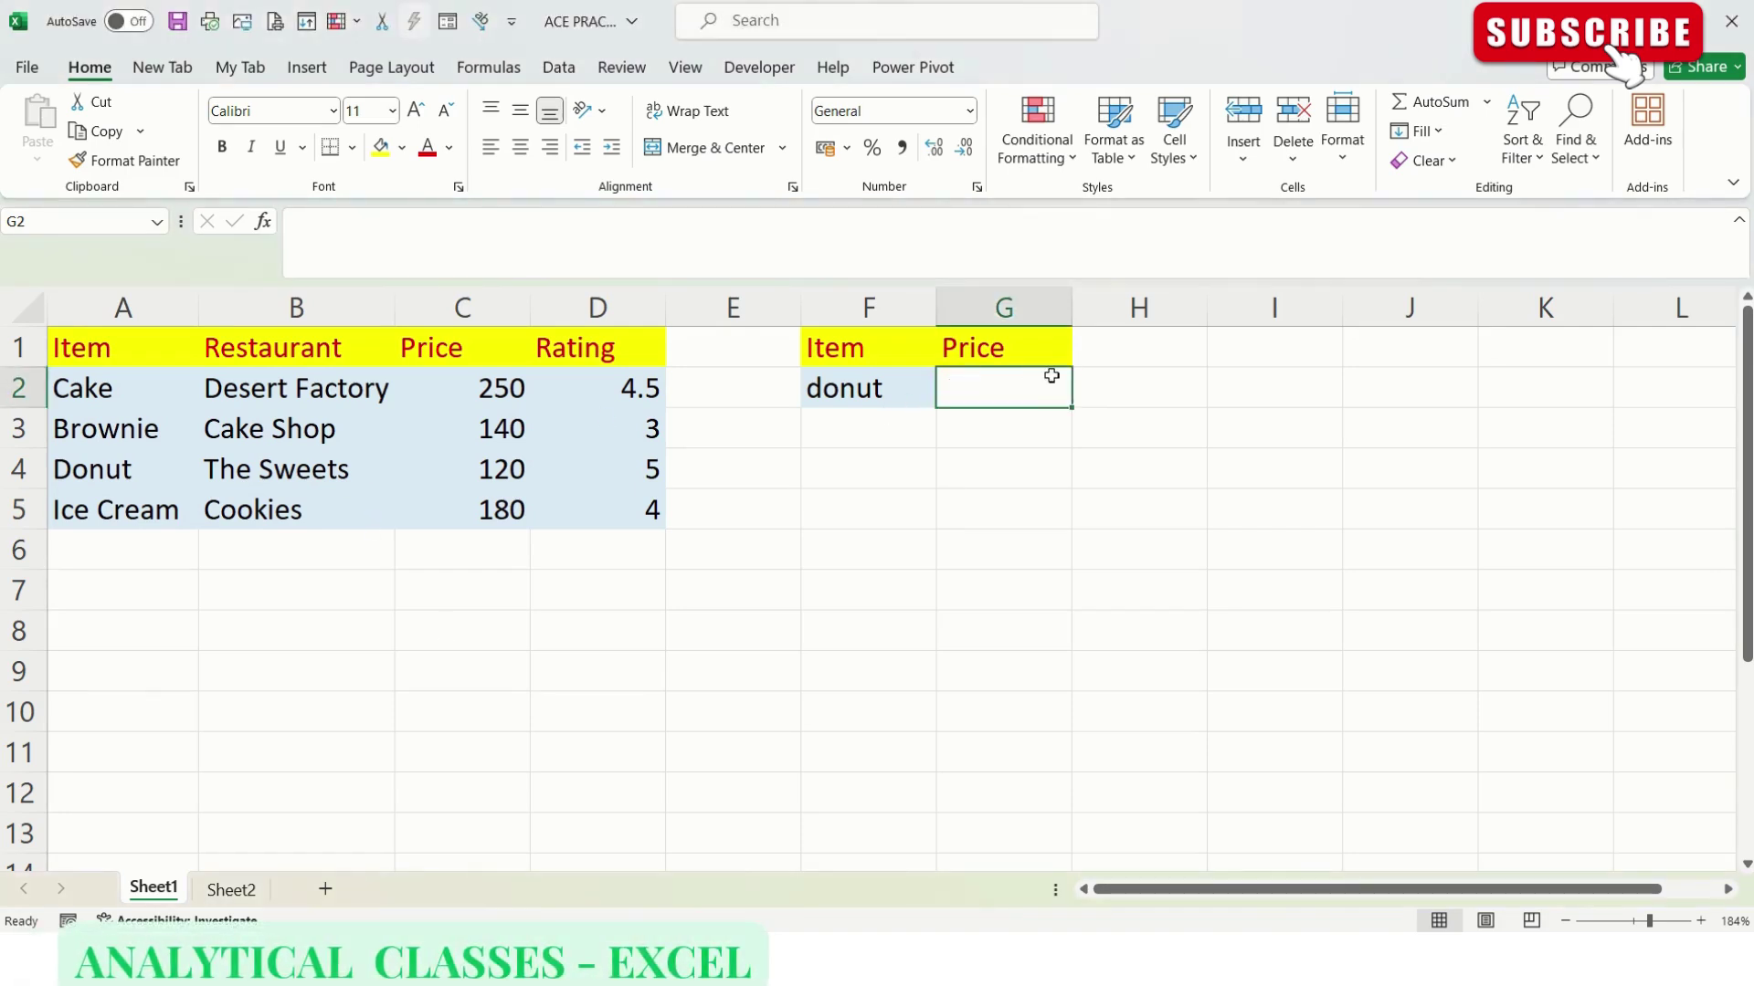
Step: Enter =VLOOKUP(F2,A1:D5,3,0) in G2 so it returns donut's price, 120
text(=vloo)
key(Tab)
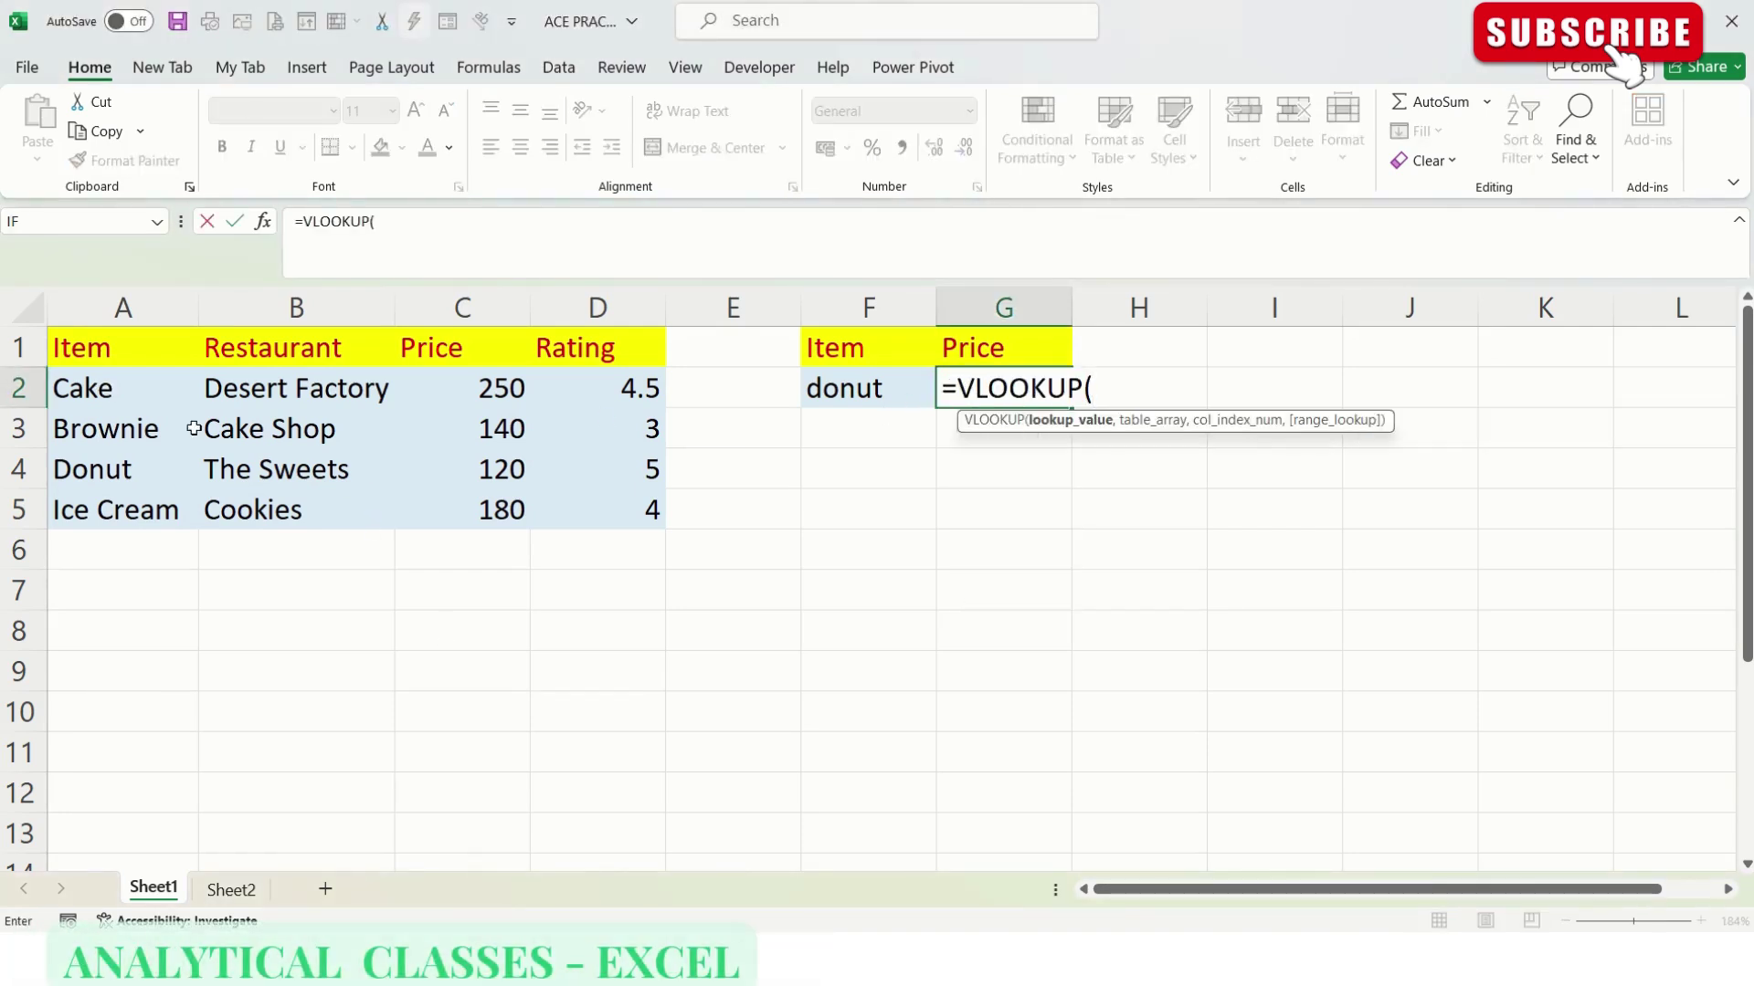
key(Left)
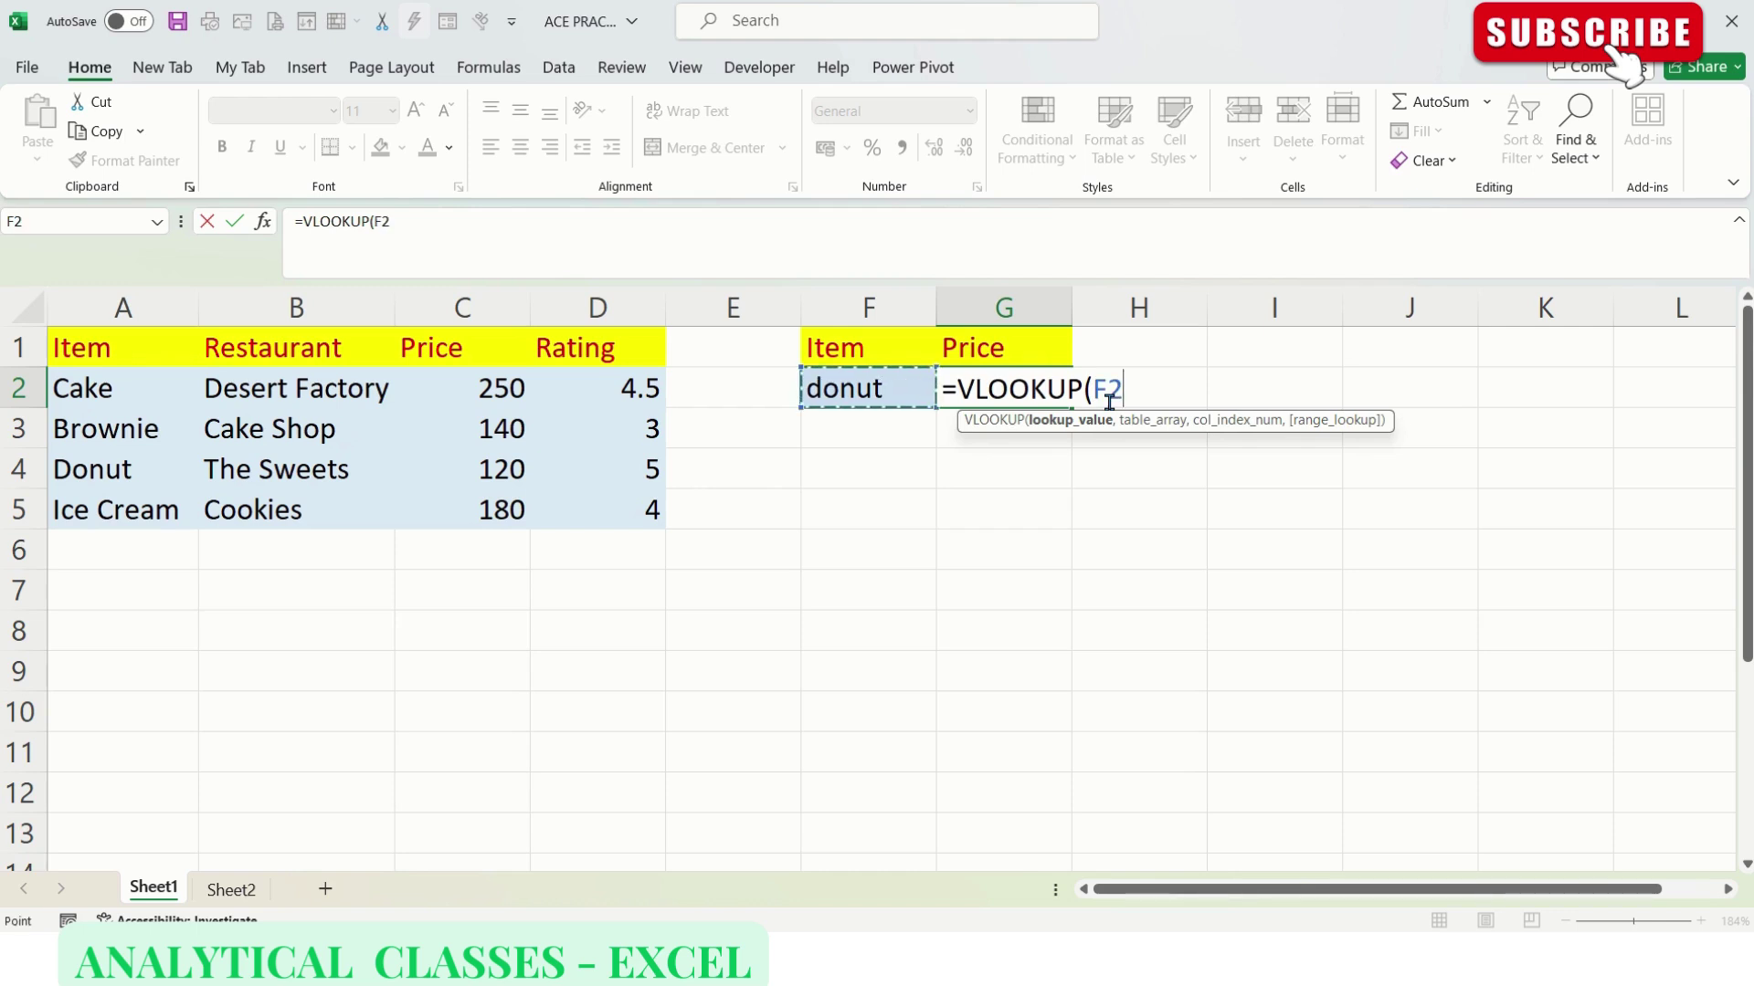
text(,)
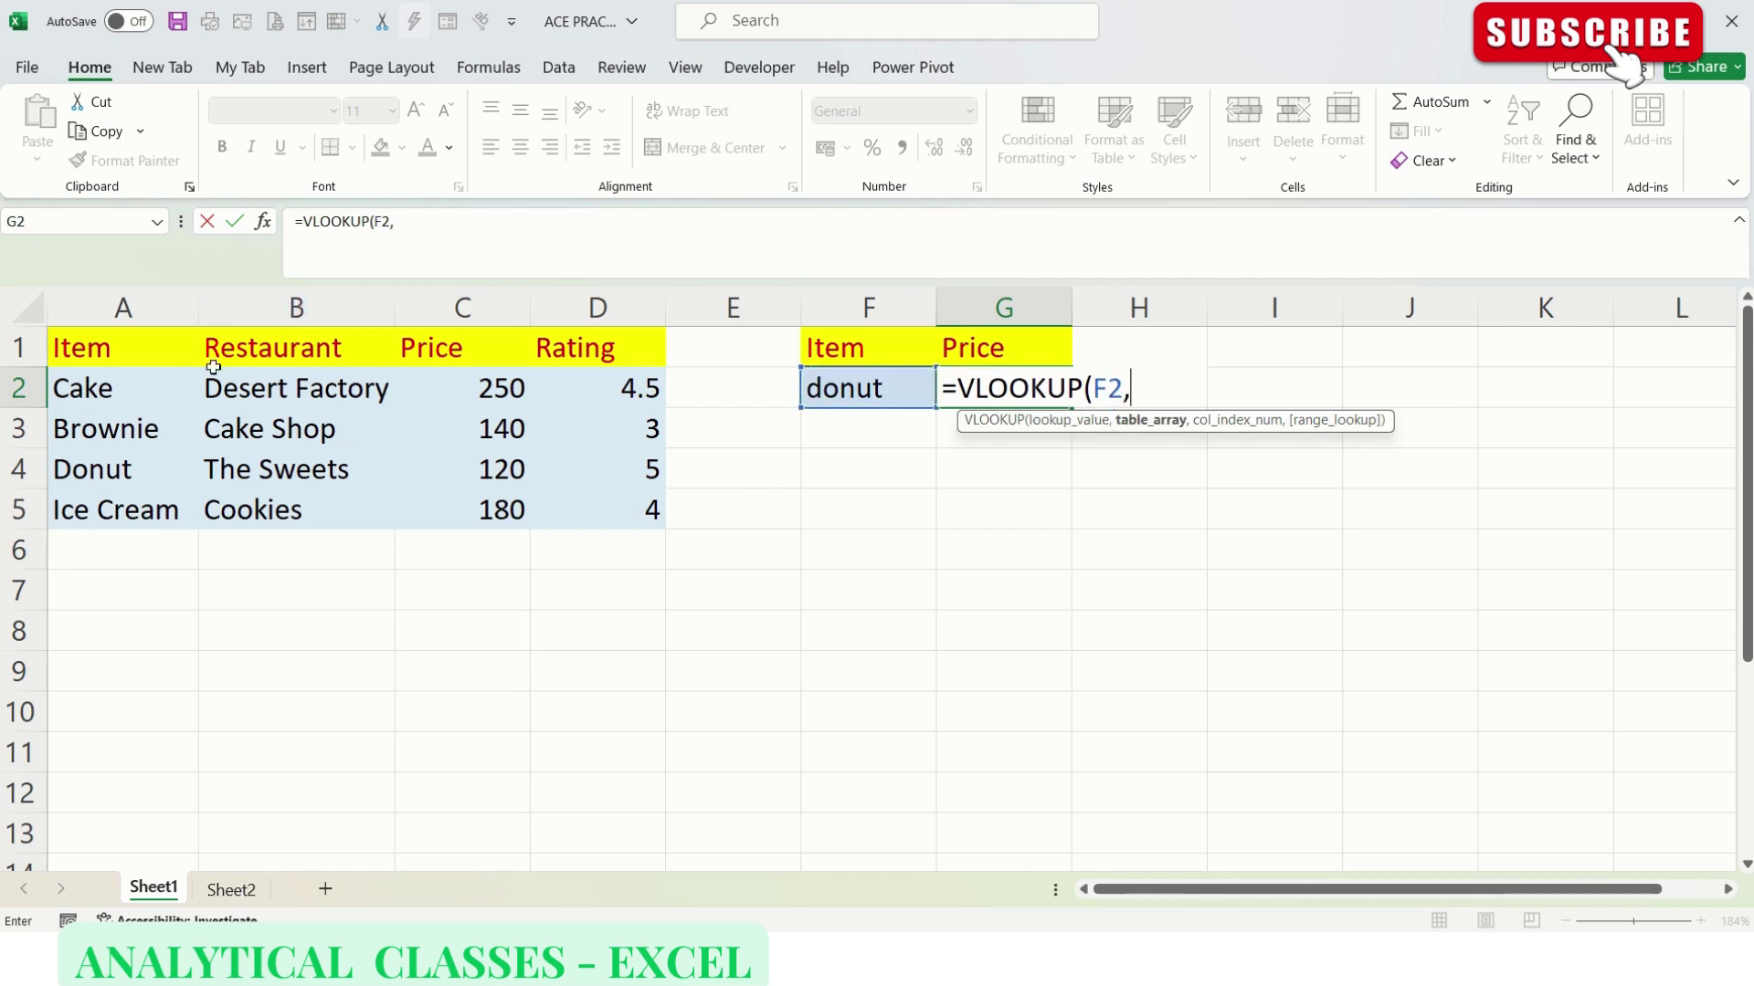
drag(129, 348, 570, 509)
text(,)
key(Down)
key(Down)
key(Down)
key(Down)
key(Down)
key(Down)
key(Down)
key(Down)
key(Down)
key(Down)
key(Down)
key(Down)
key(Down)
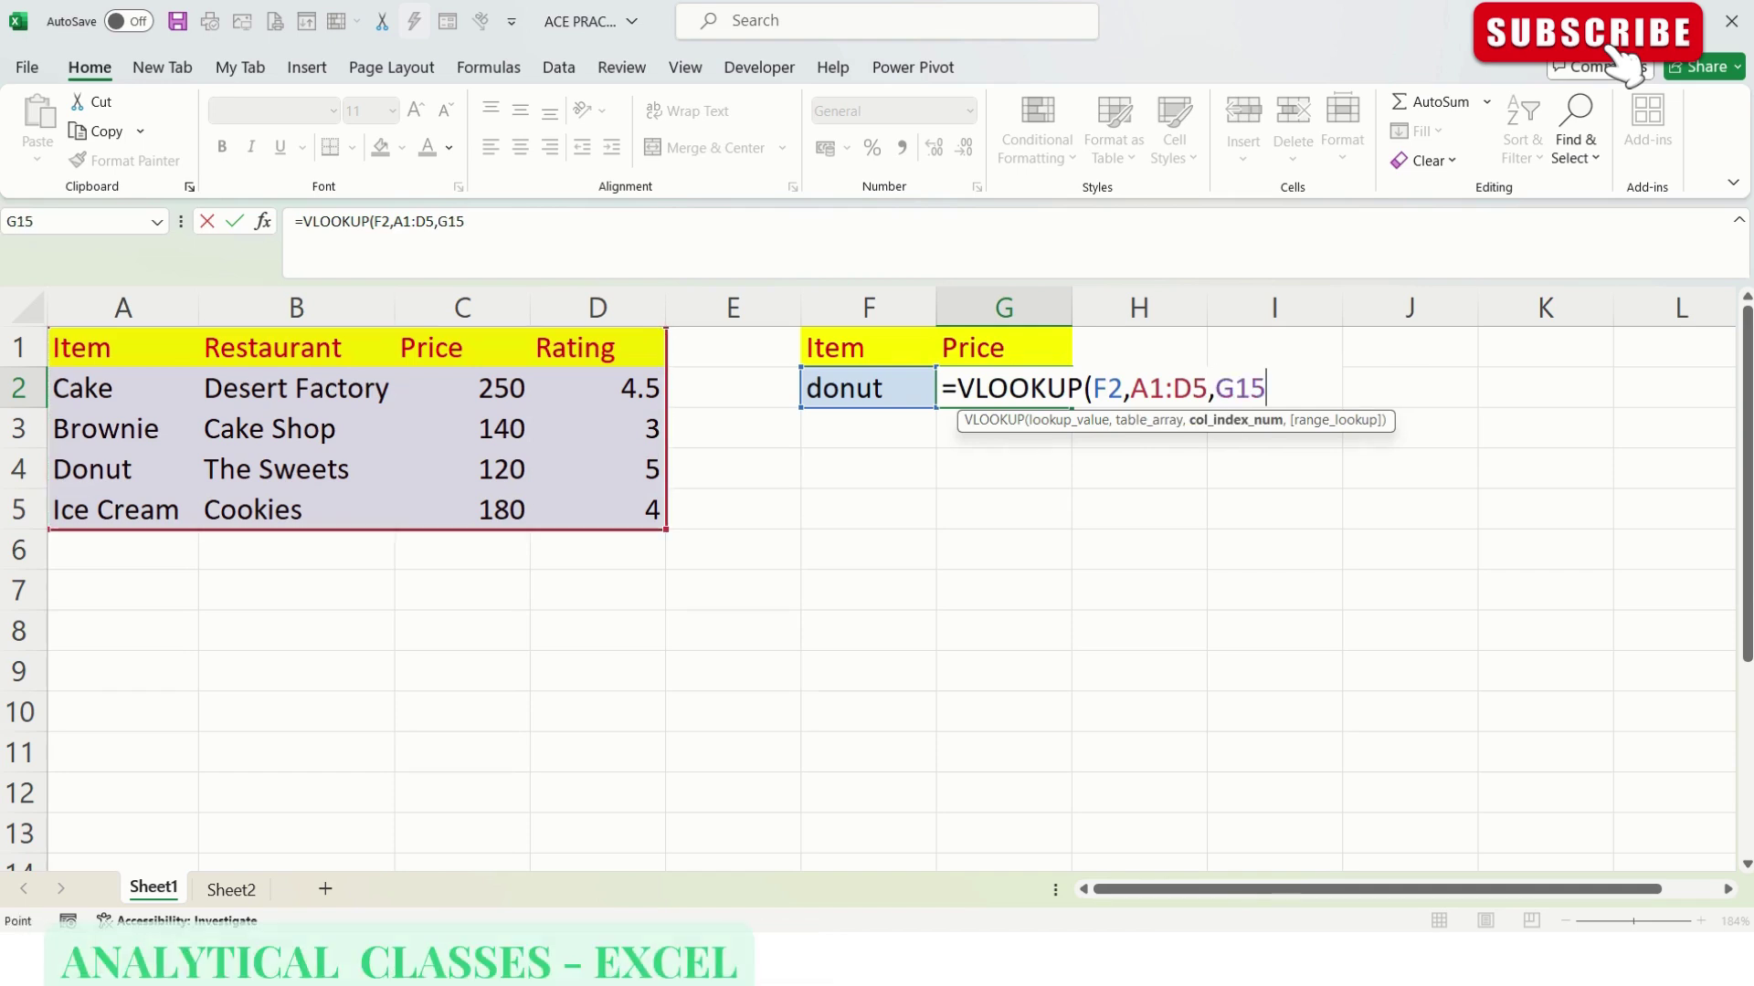
key(BackSpace)
key(BackSpace)
key(BackSpace)
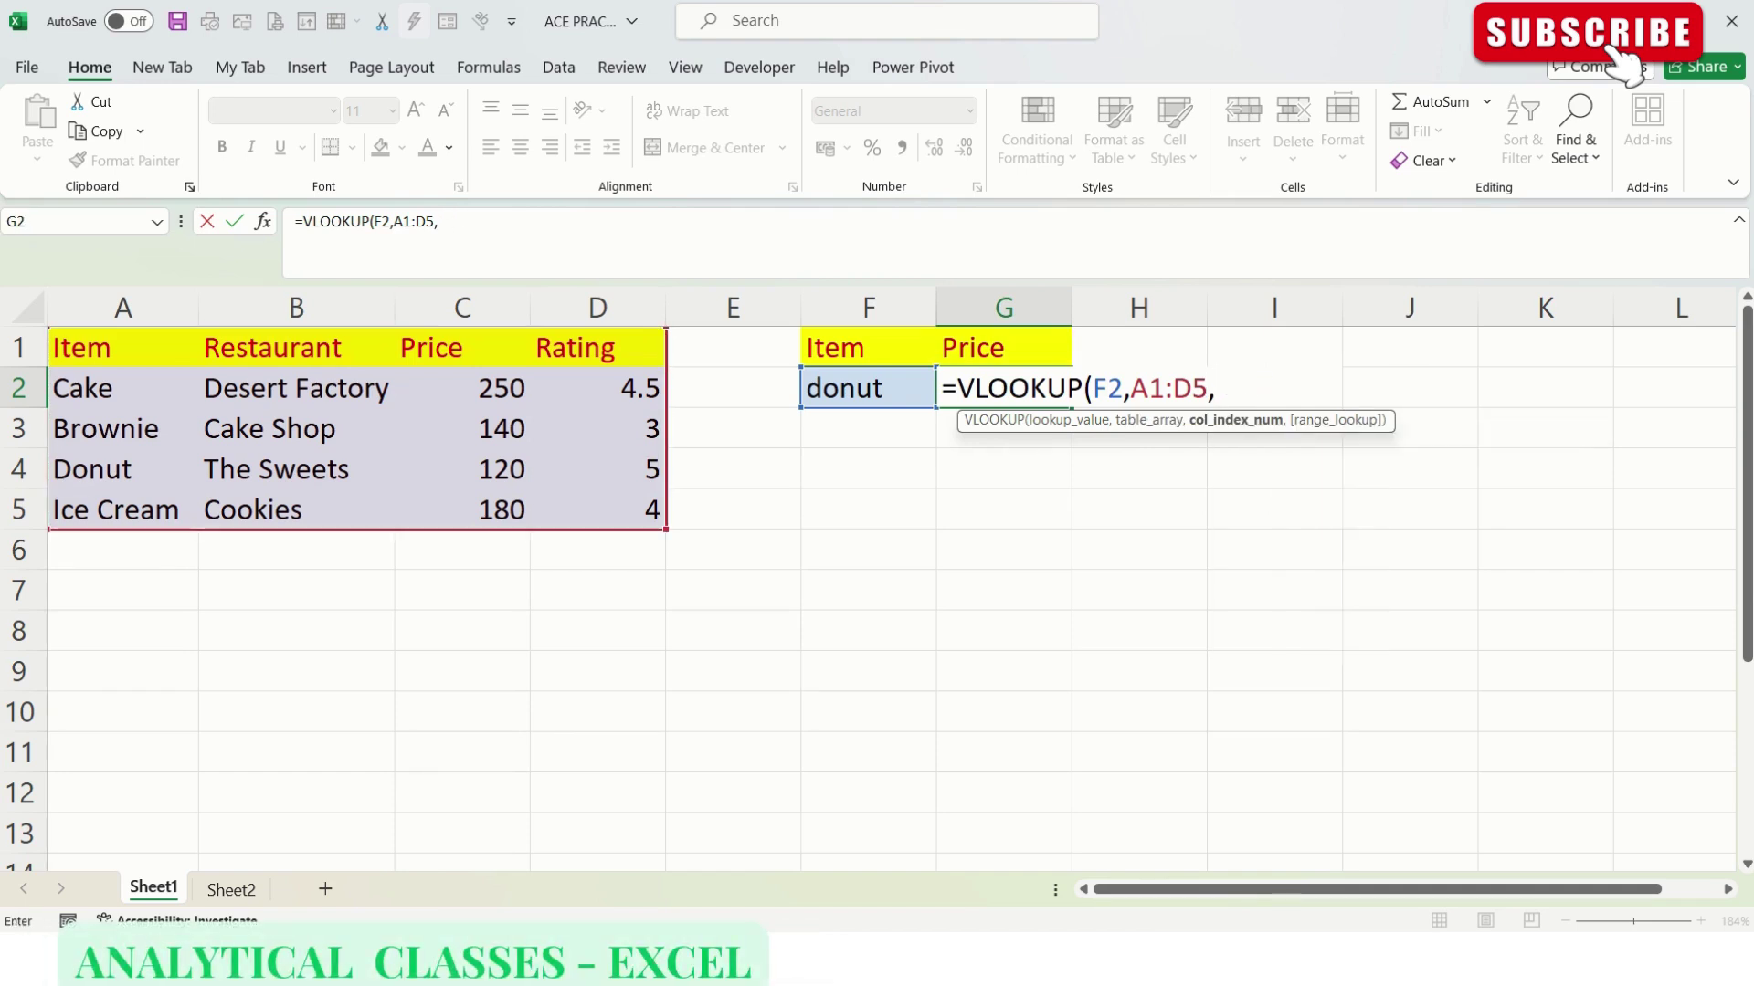
text(3,)
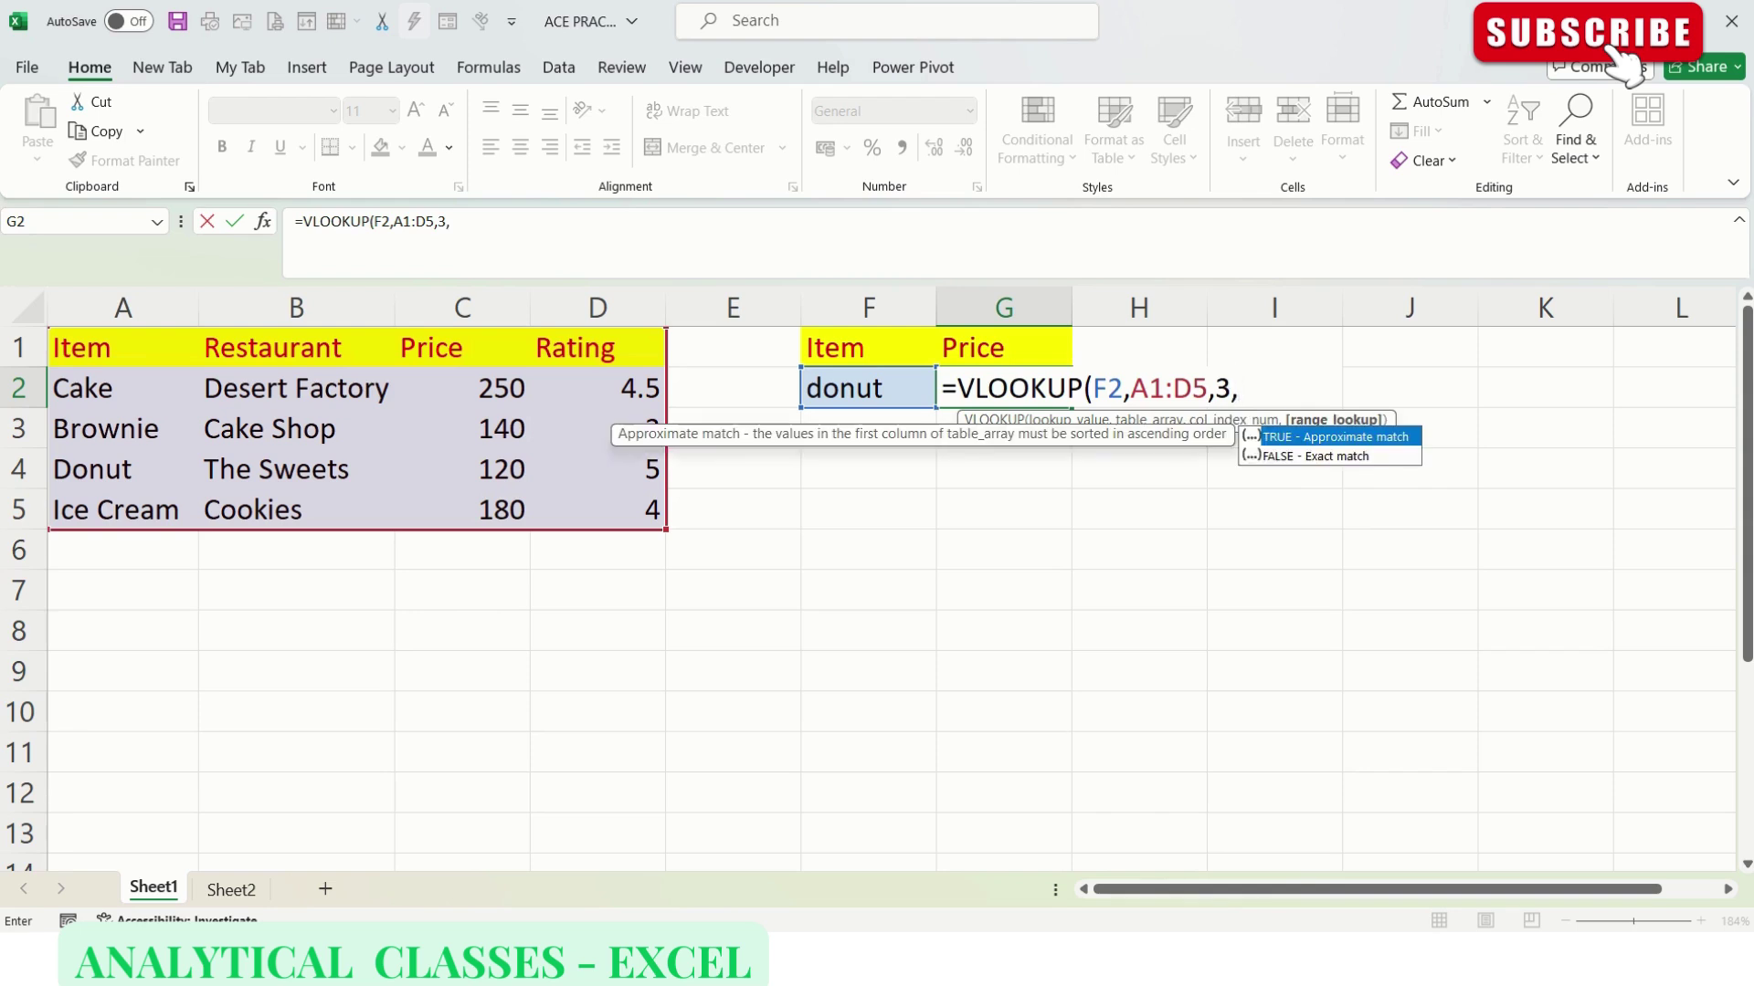
text(0)
key(Return)
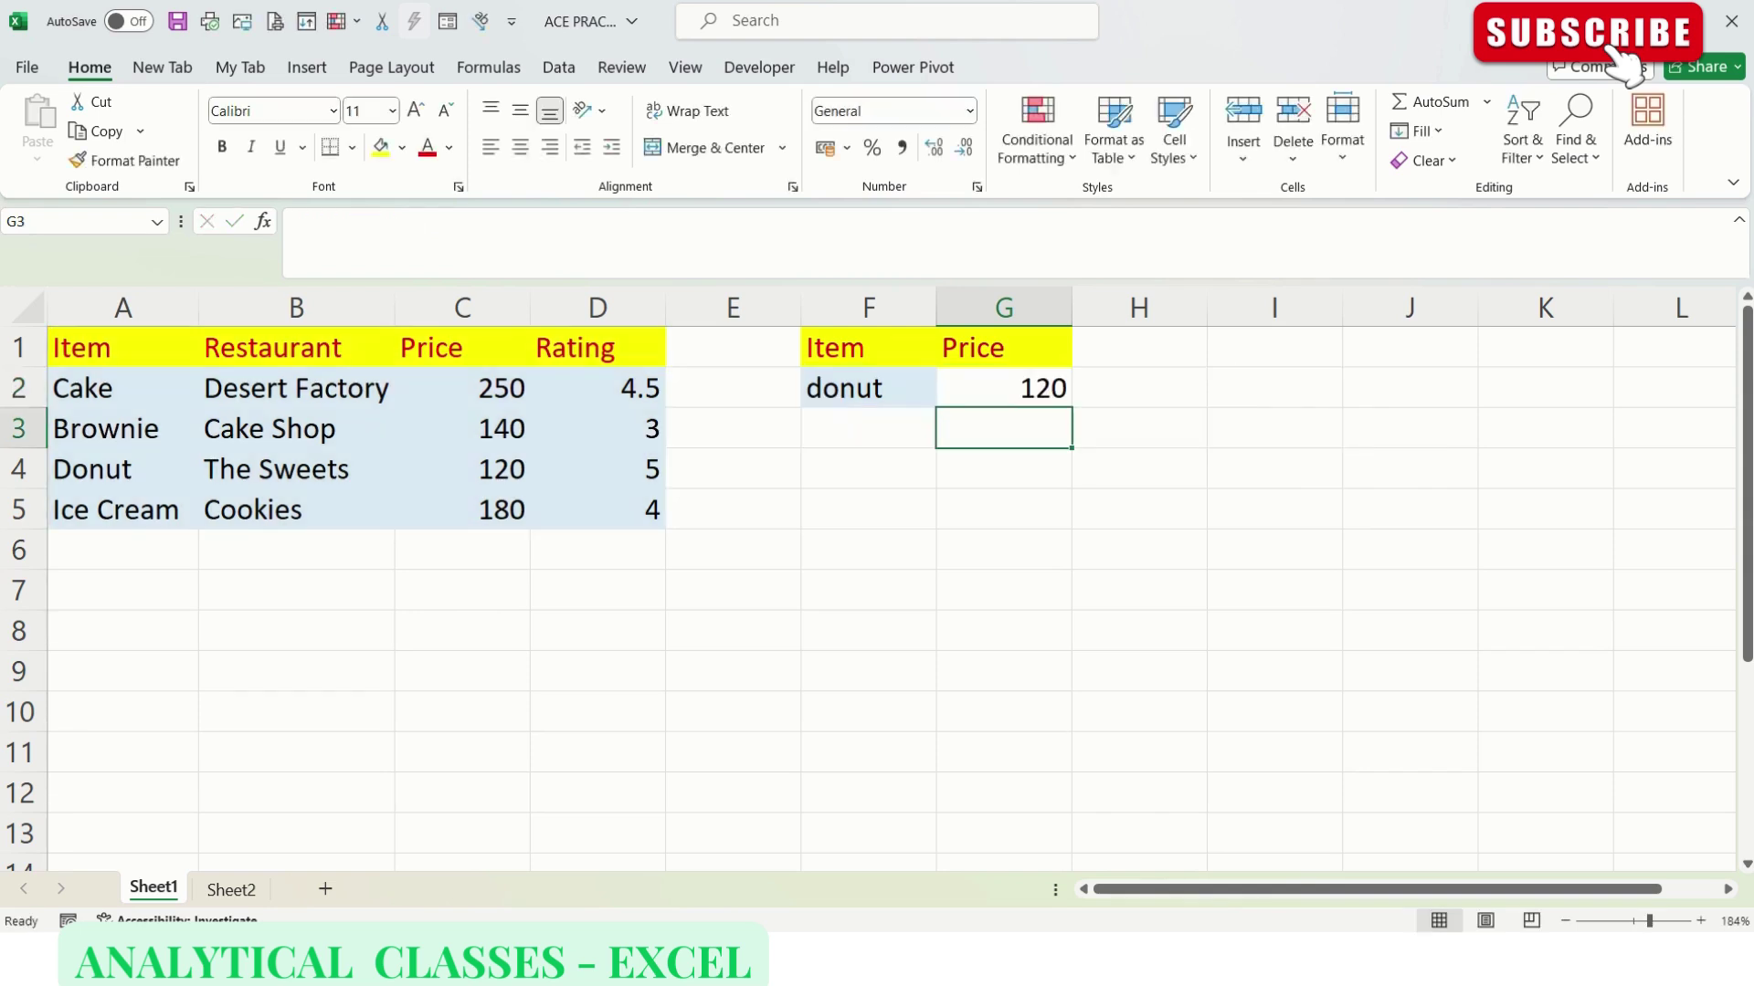
click(313, 315)
right_click(314, 315)
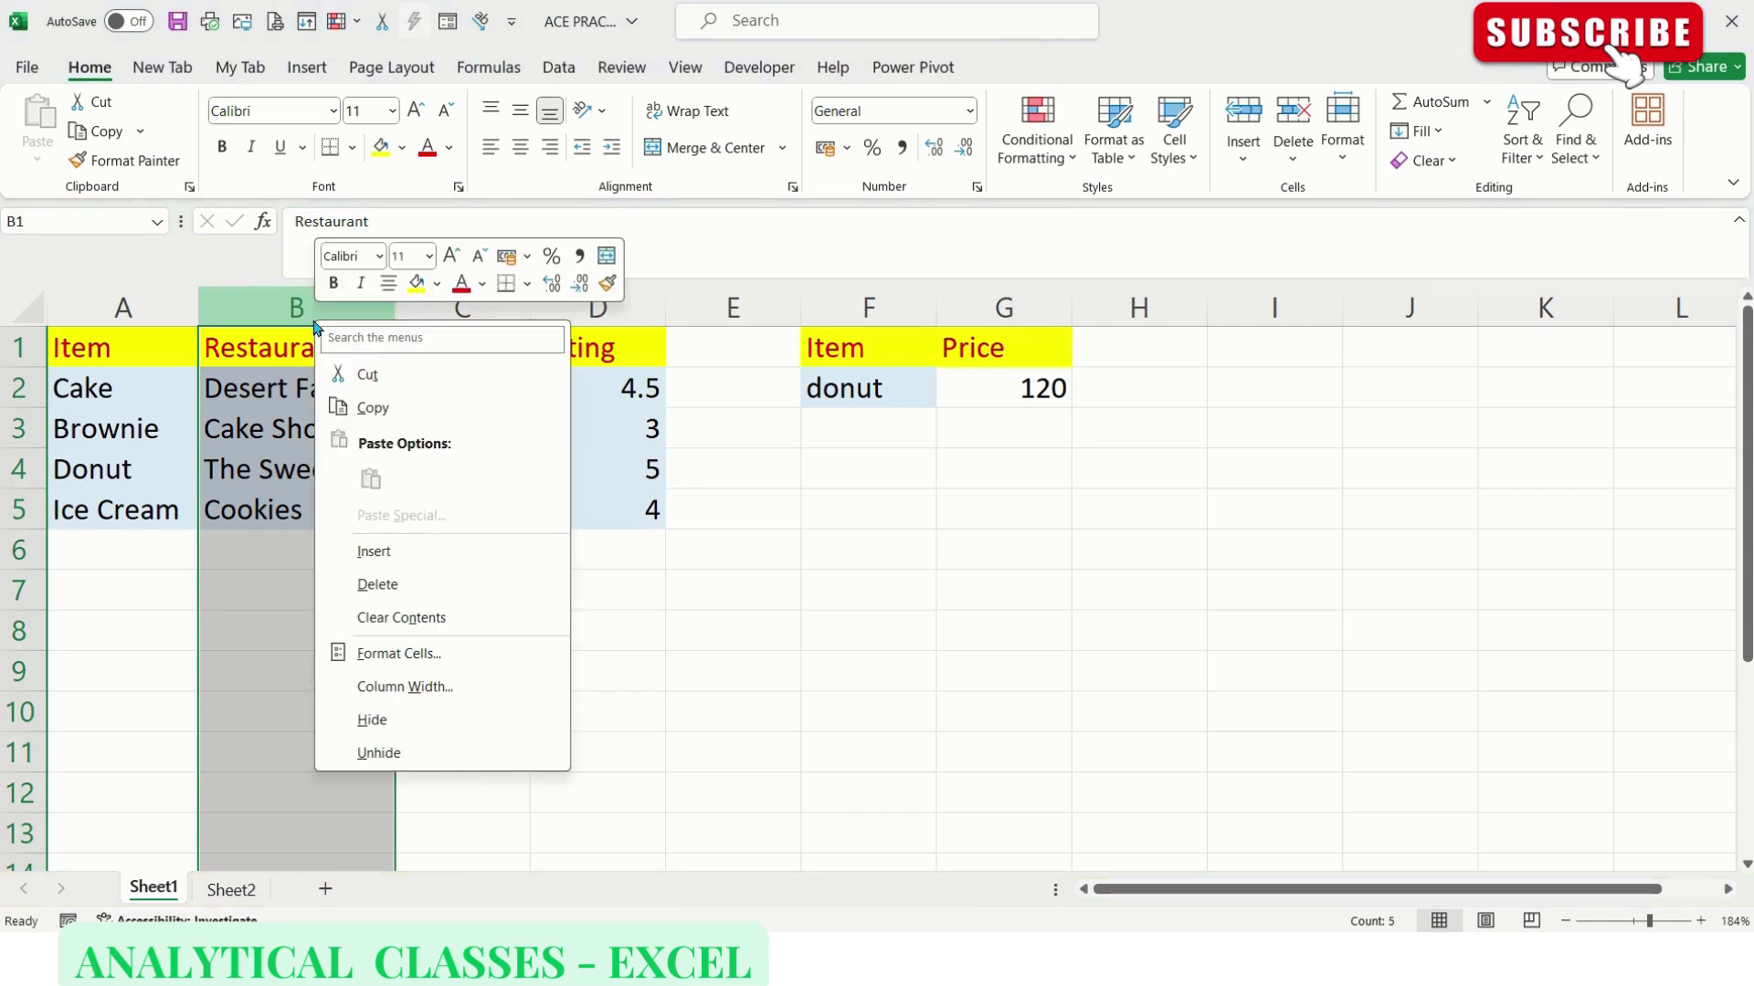
click(399, 554)
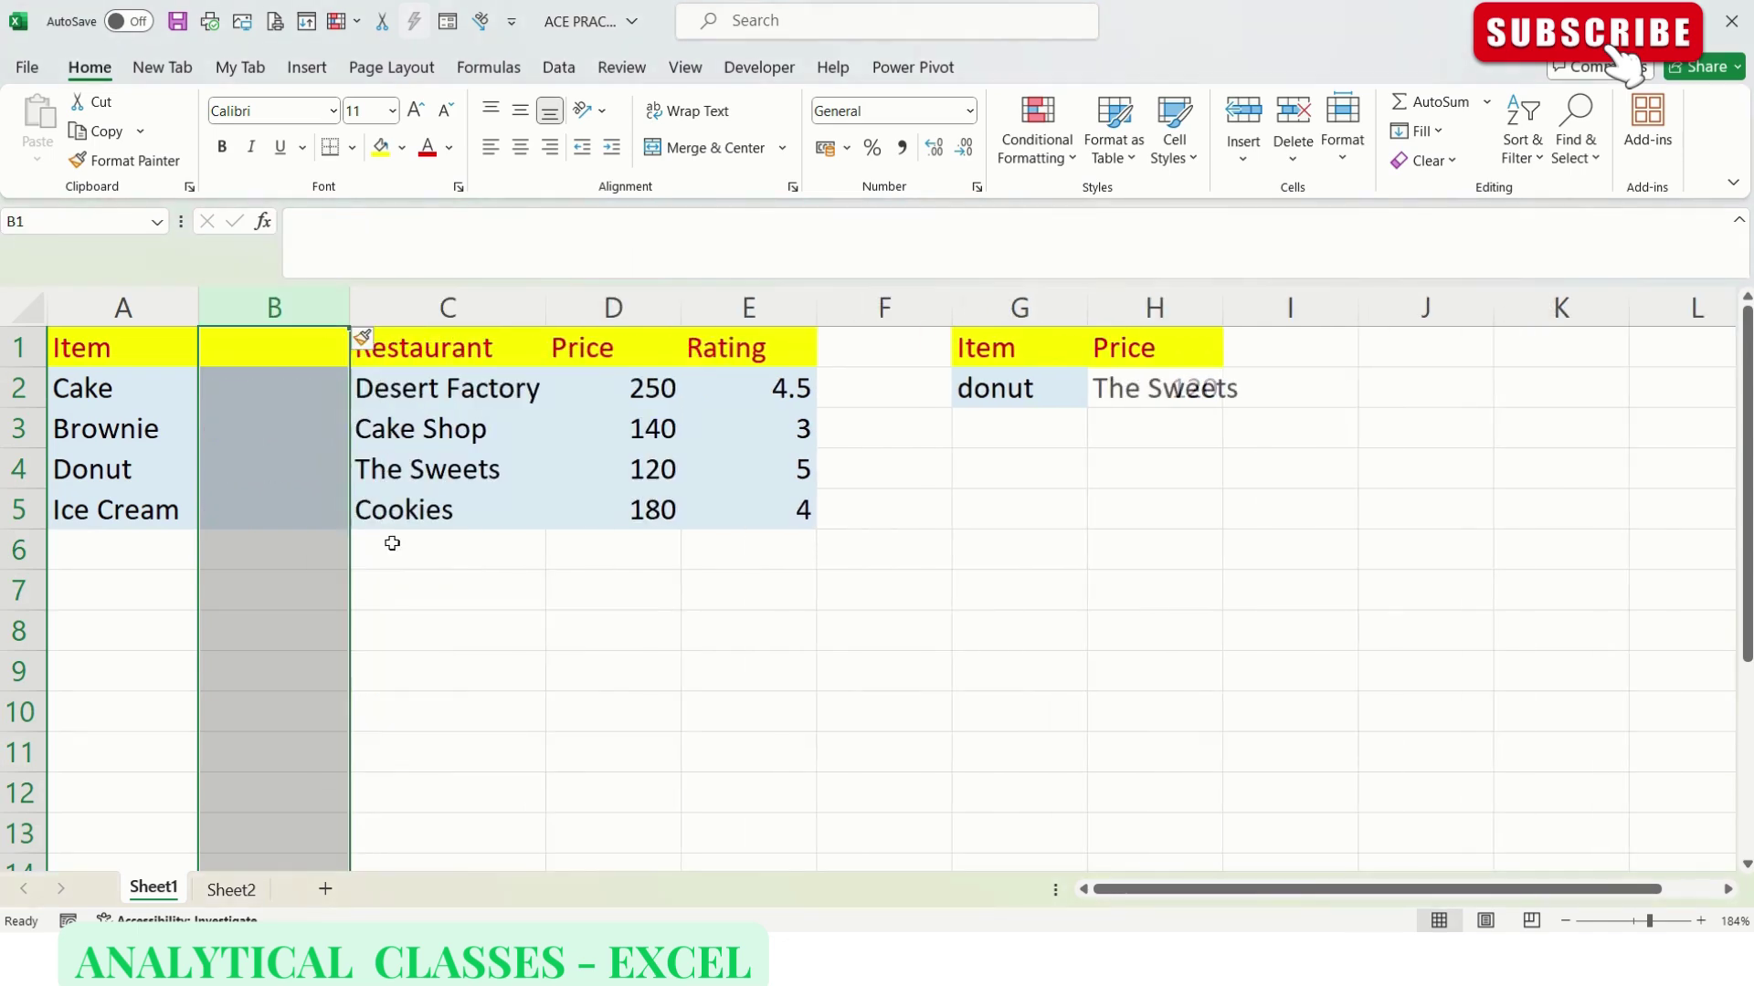
click(539, 793)
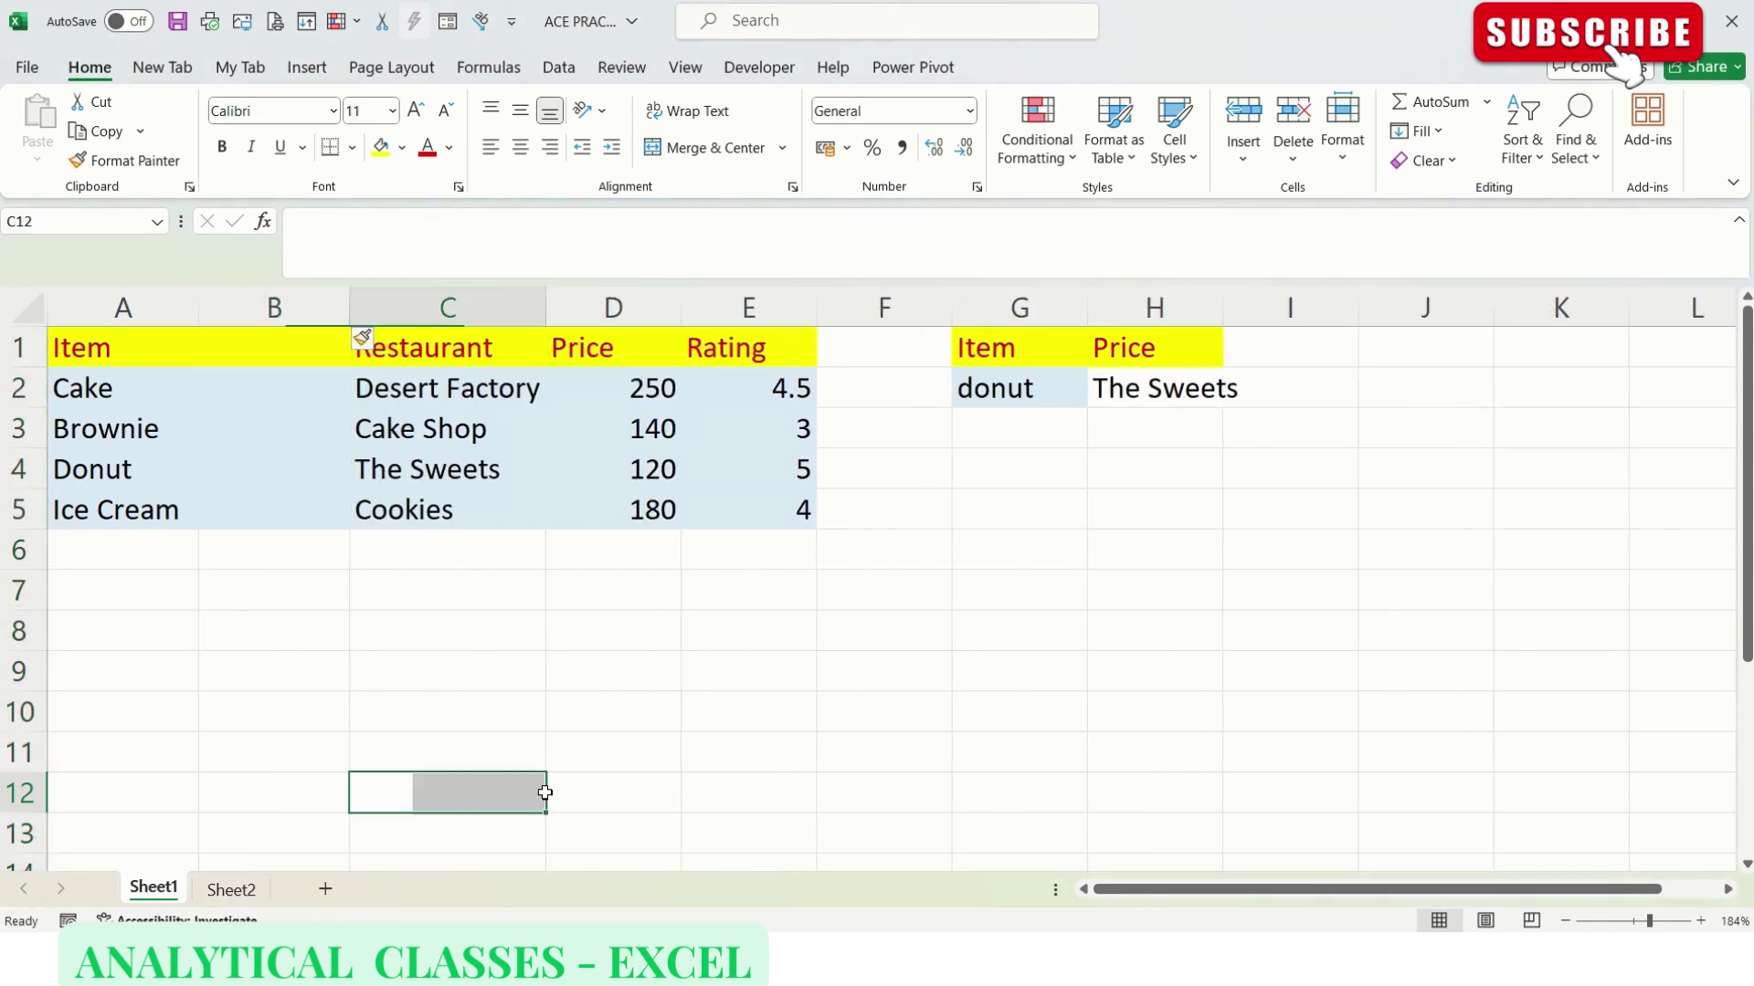
click(1212, 347)
click(1198, 397)
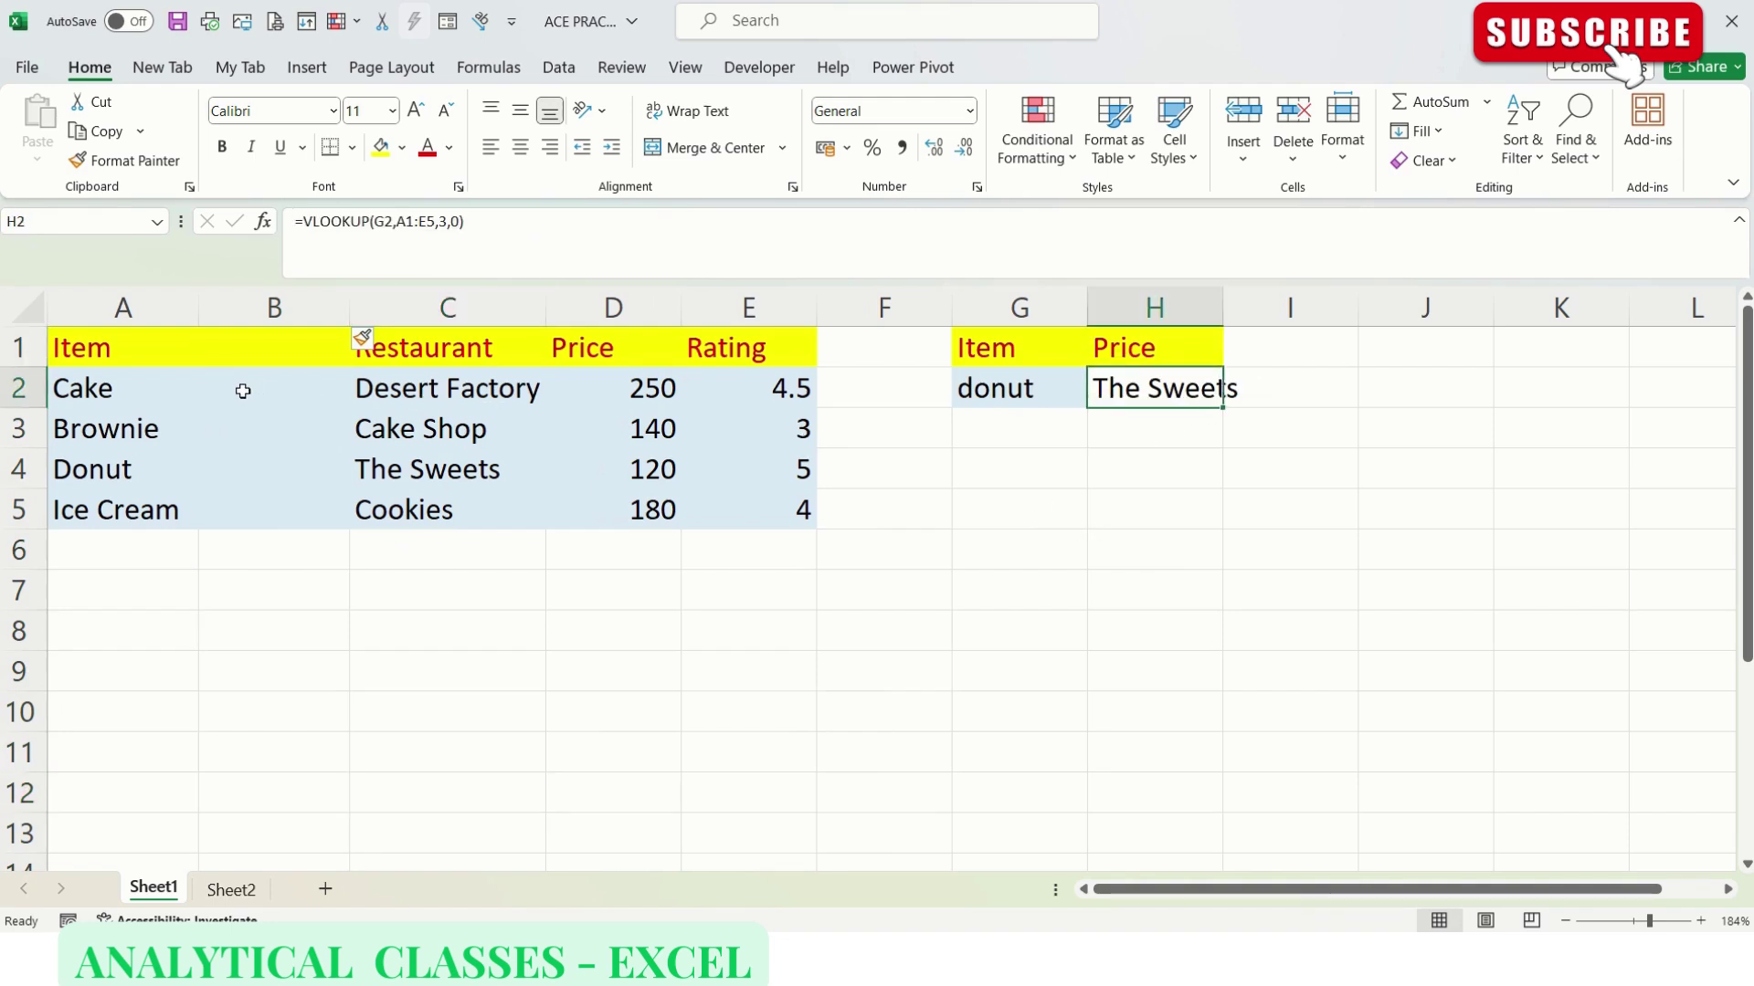
click(418, 460)
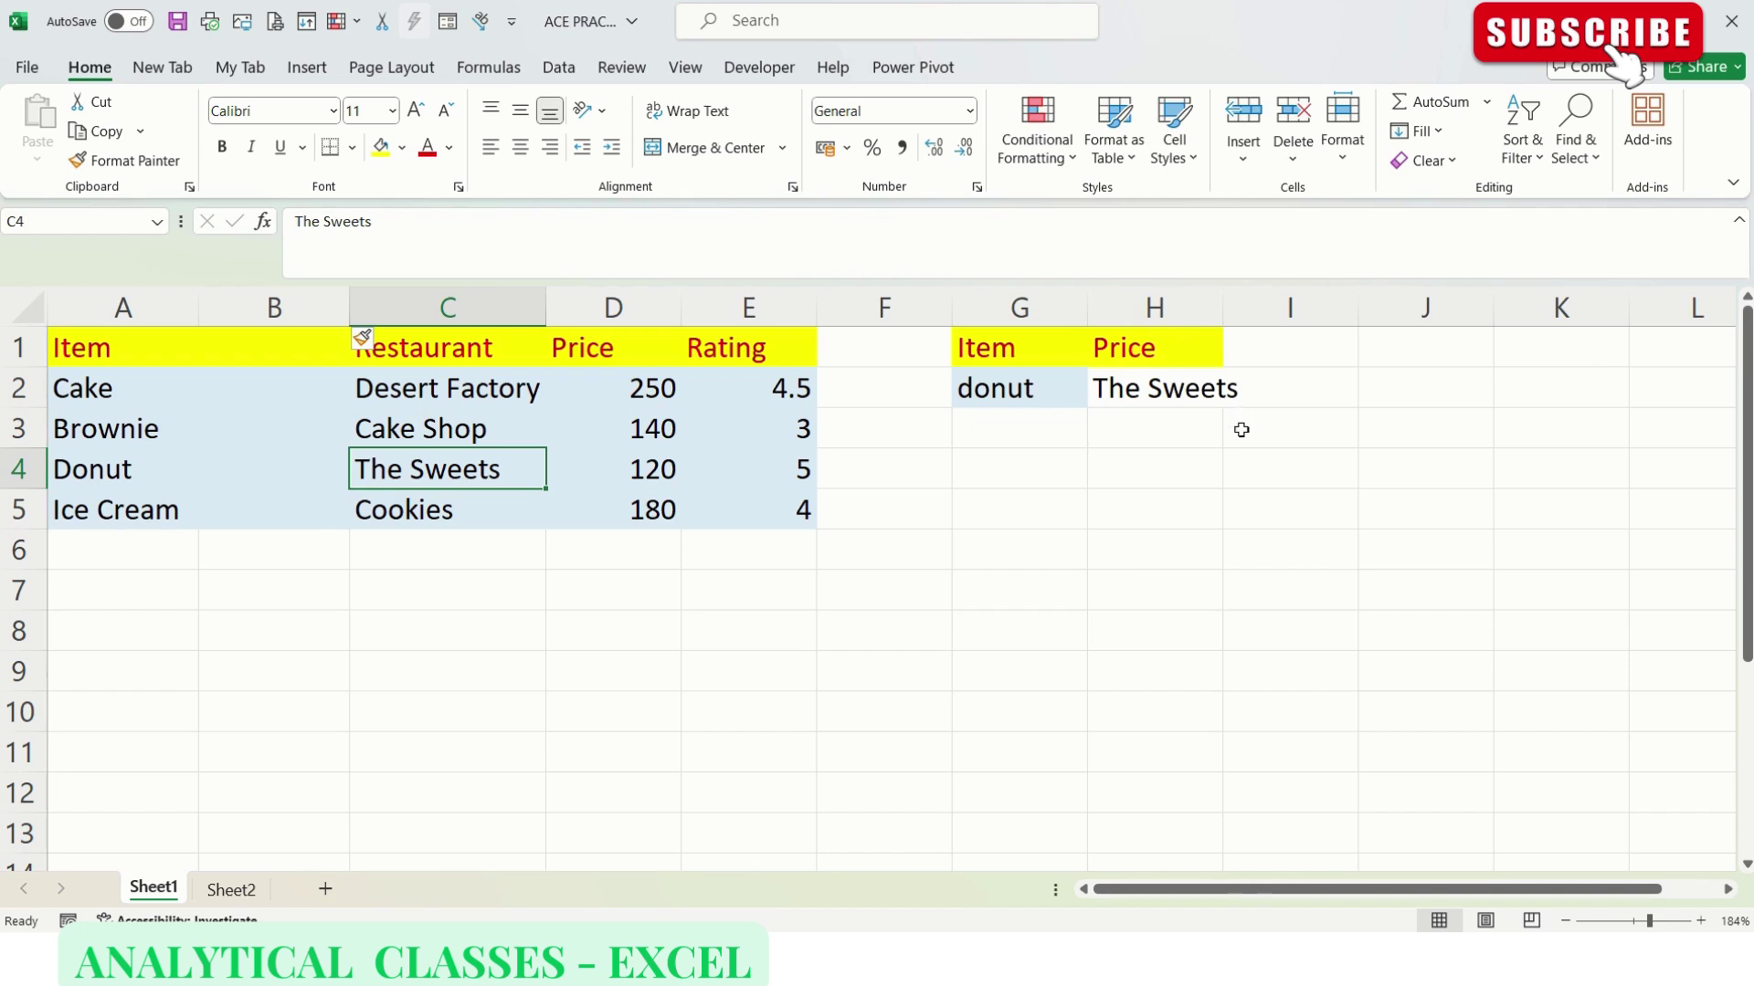
key(ctrl+z)
Step: Change the lookup item in F2 to Pie
click(1074, 567)
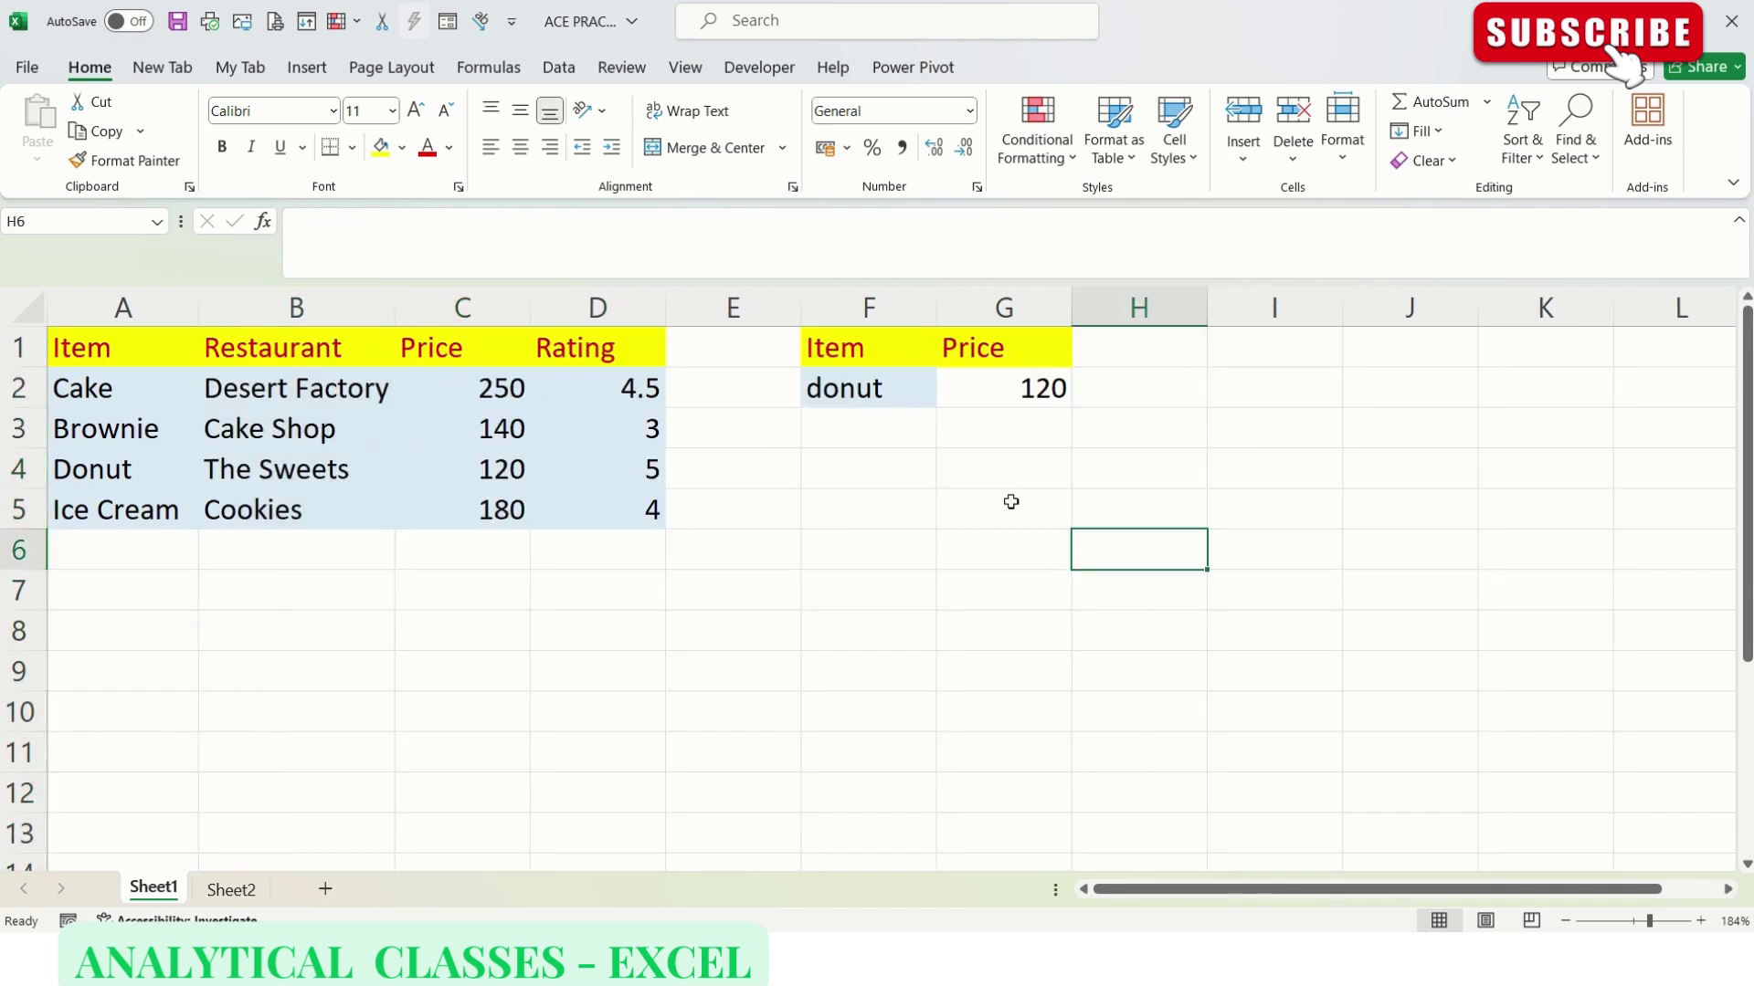
click(885, 394)
text(Pie)
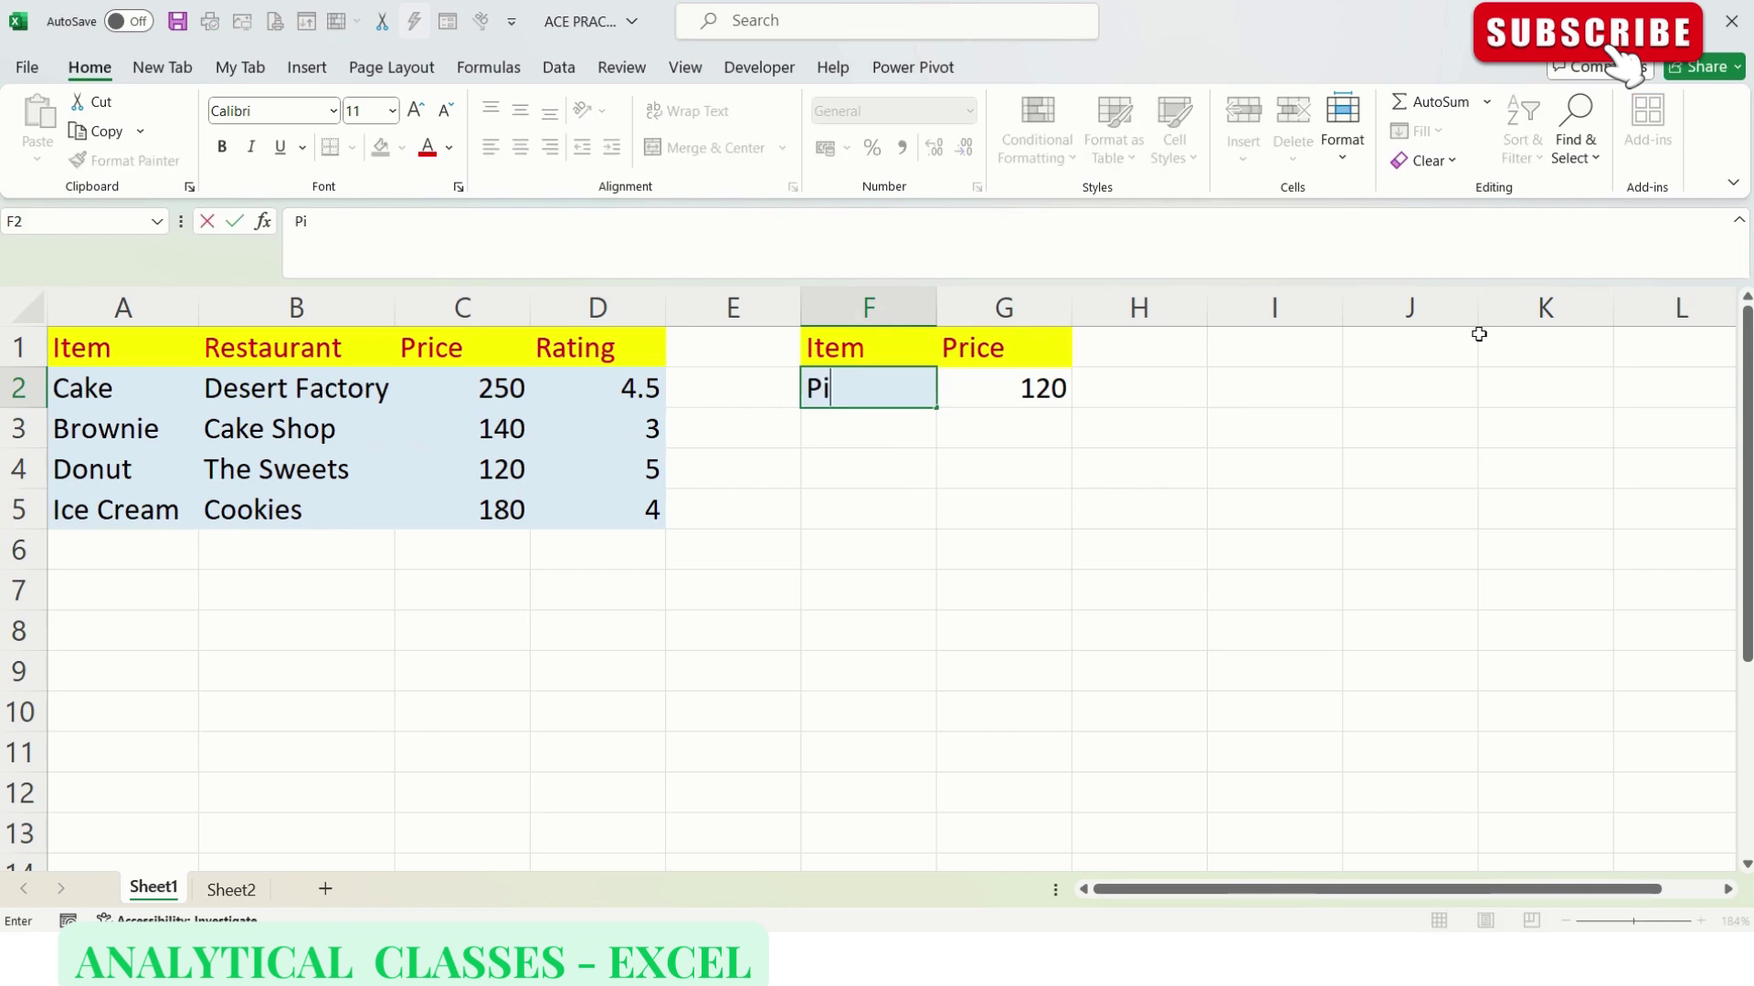
key(Return)
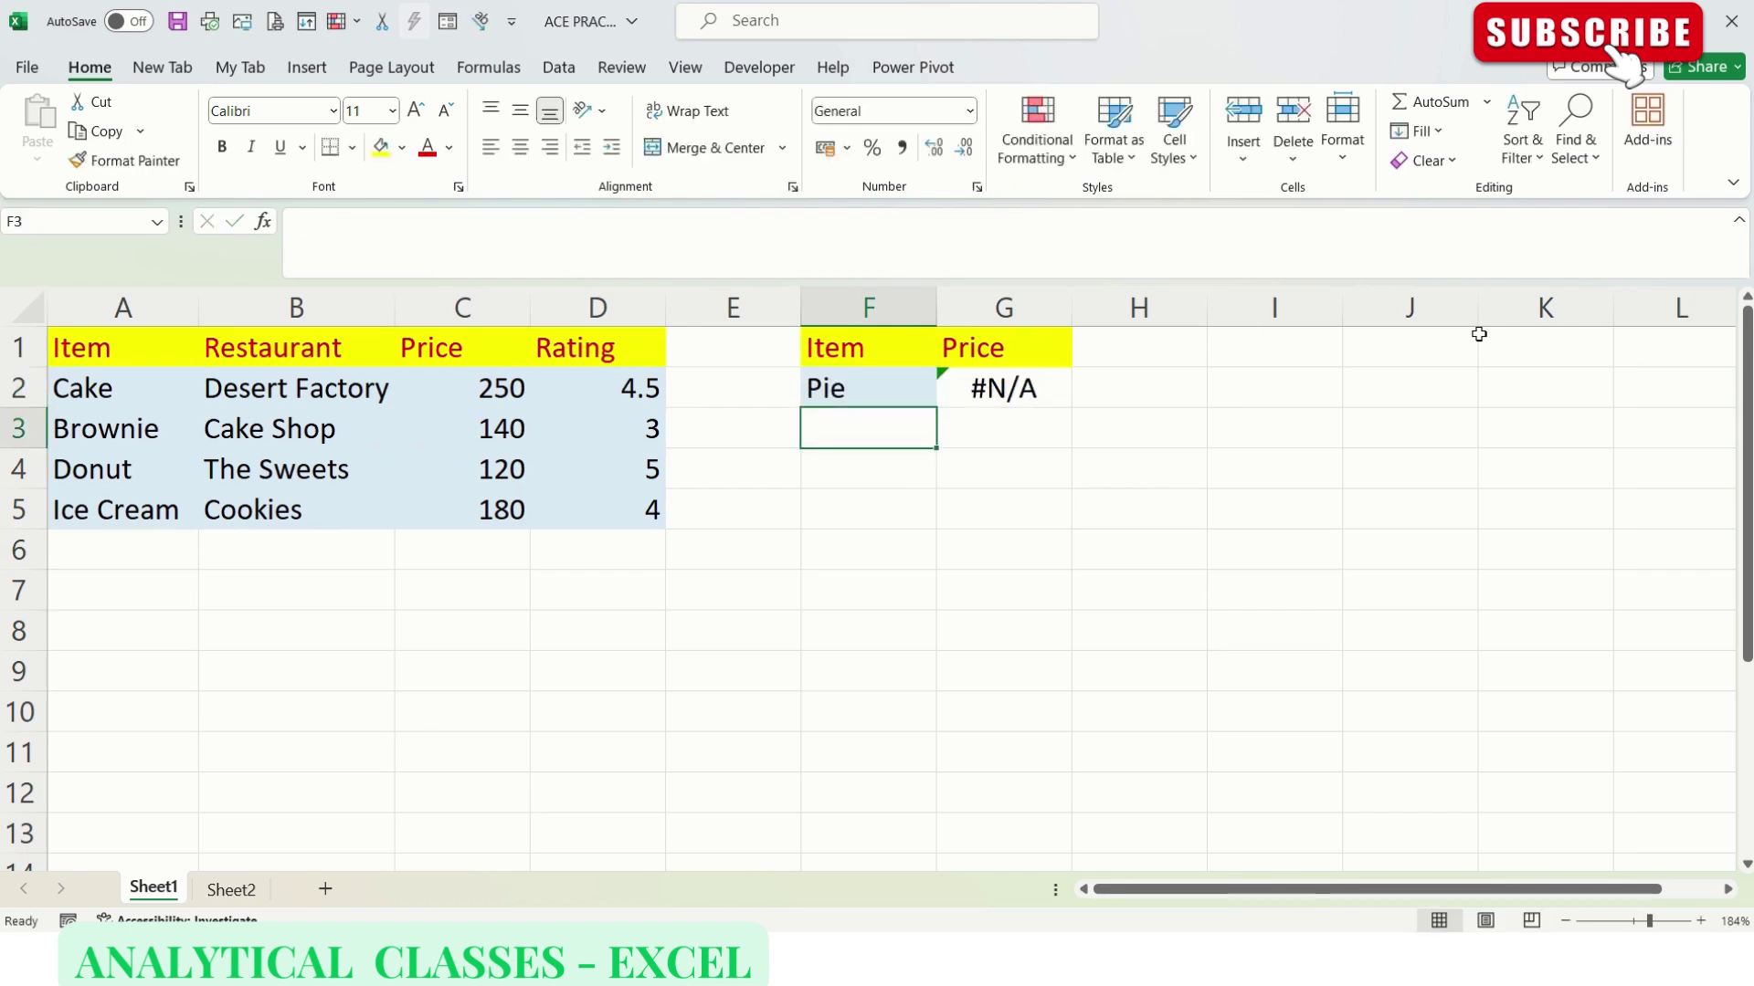
Step: Delete the old VLOOKUP formula from G2
key(Up)
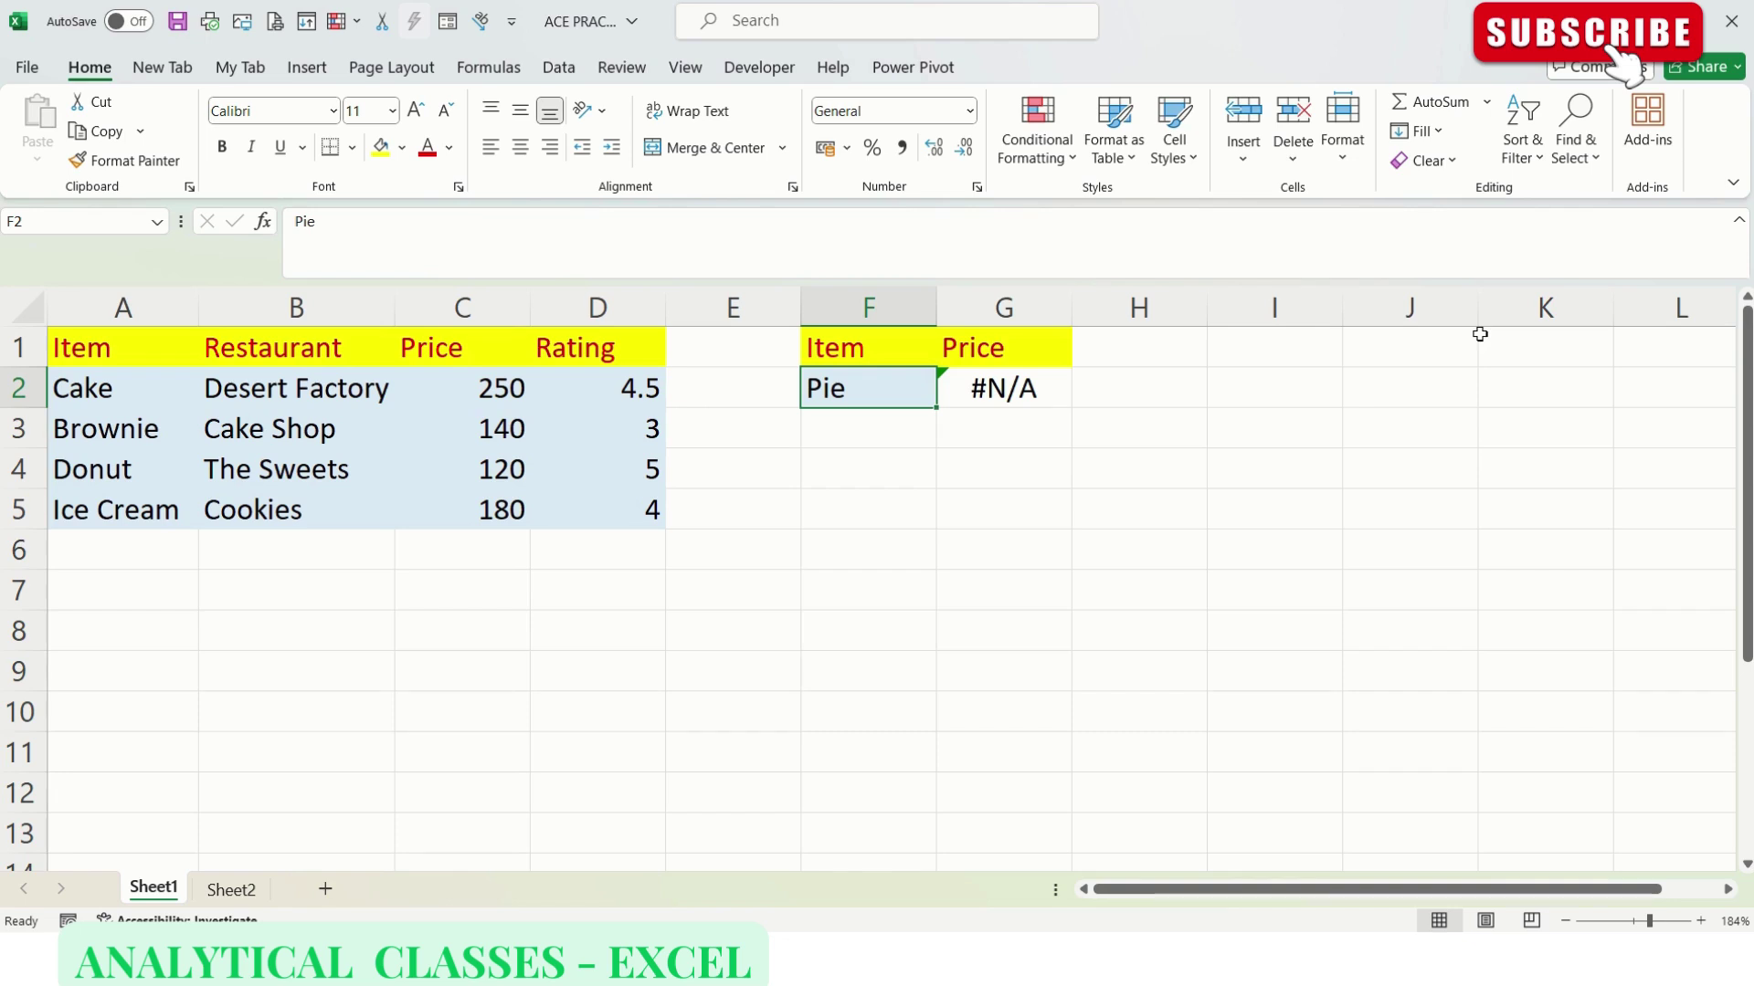
key(Right)
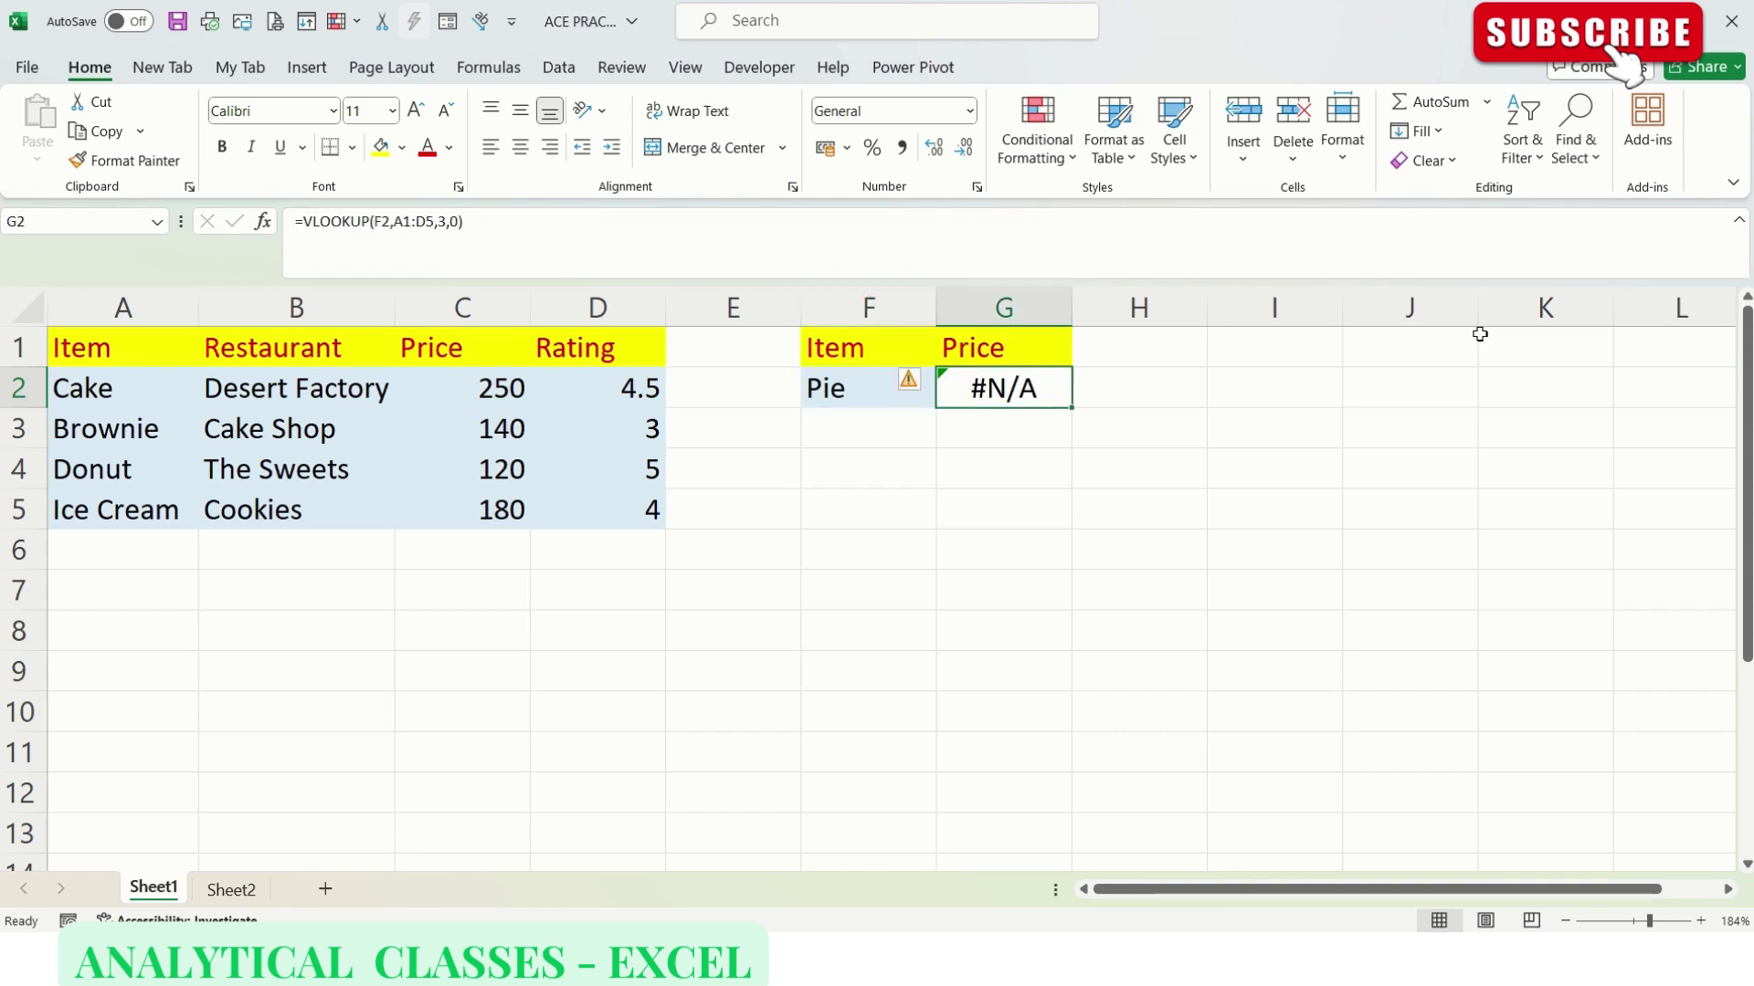
key(Delete)
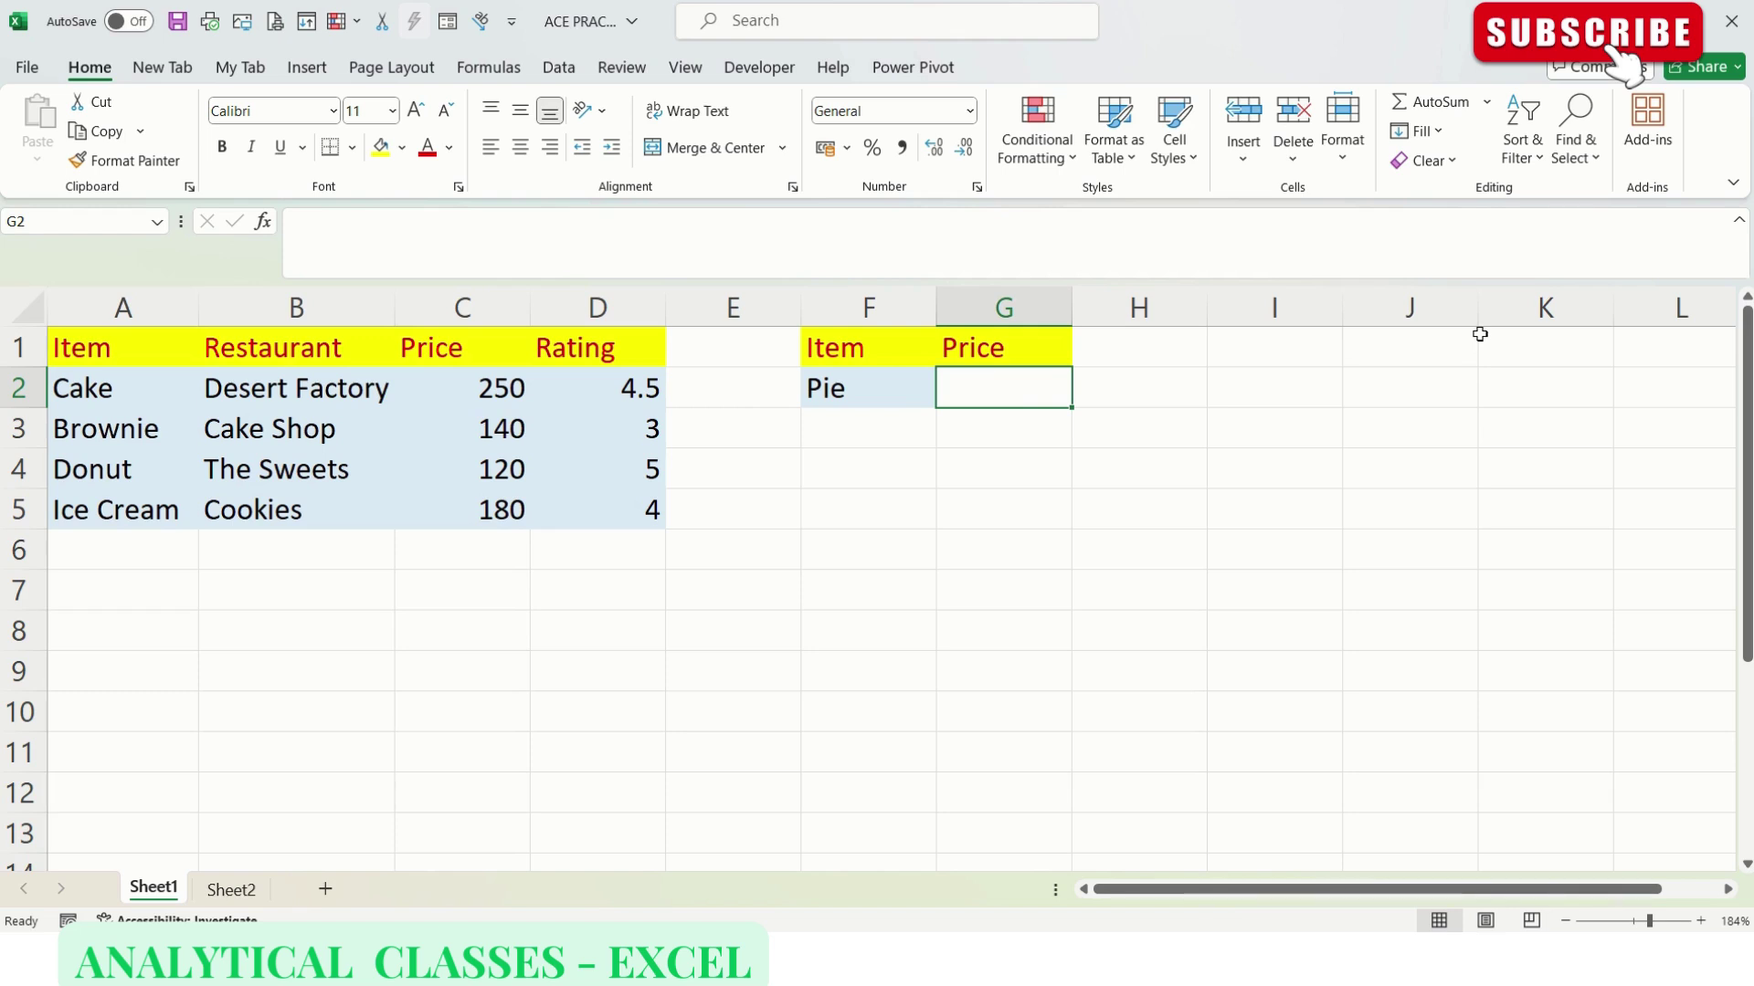
Step: In G2, type =XLOOKUP(F2,A1:A5,C1:C5,"Invalid Data" without committing it yet
text(=xlooku)
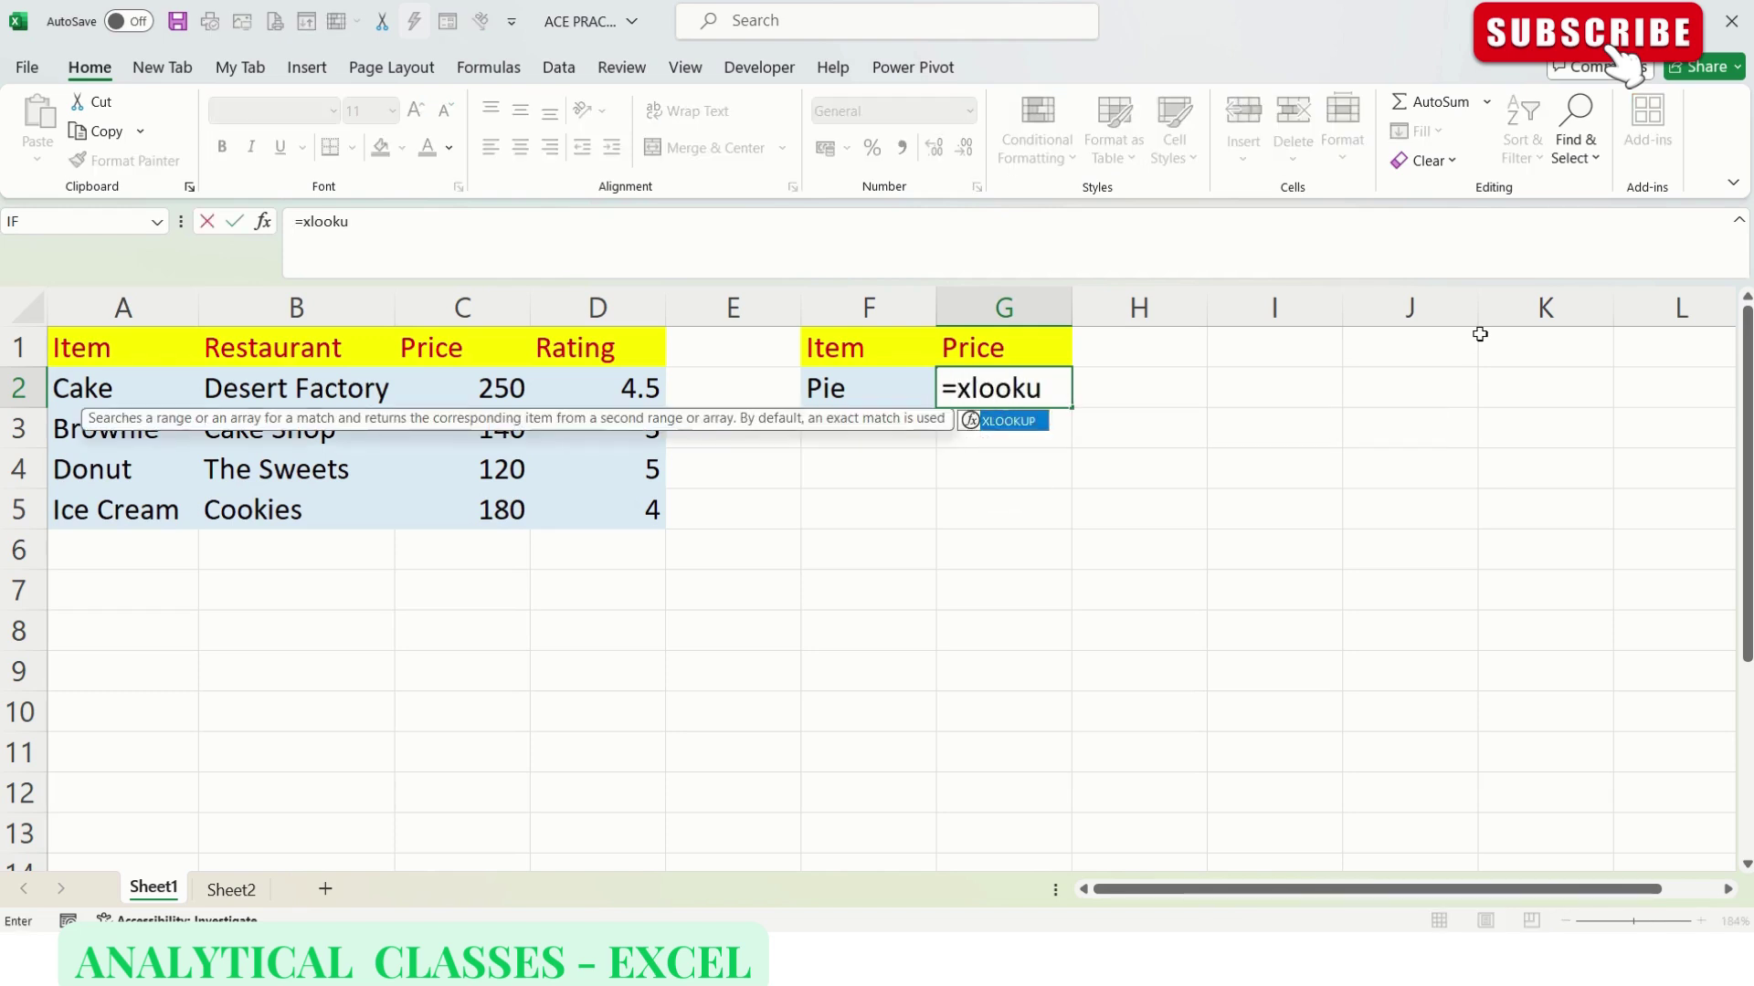
text(p)
key(Tab)
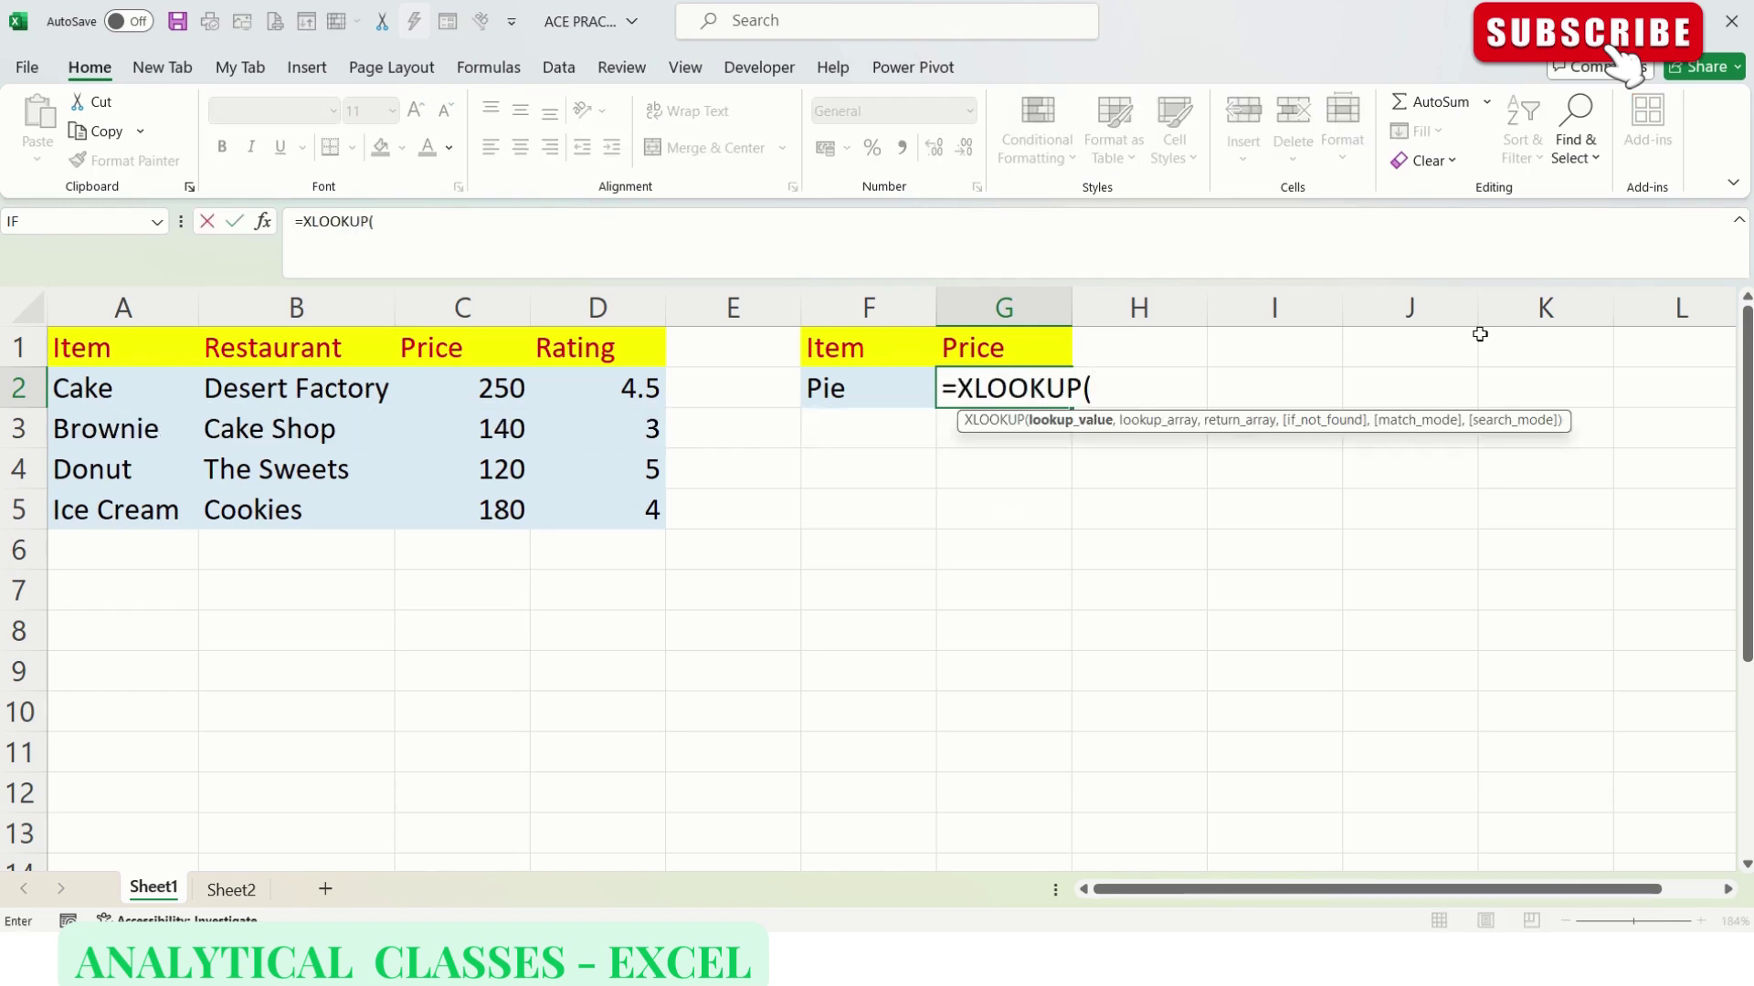
key(Left)
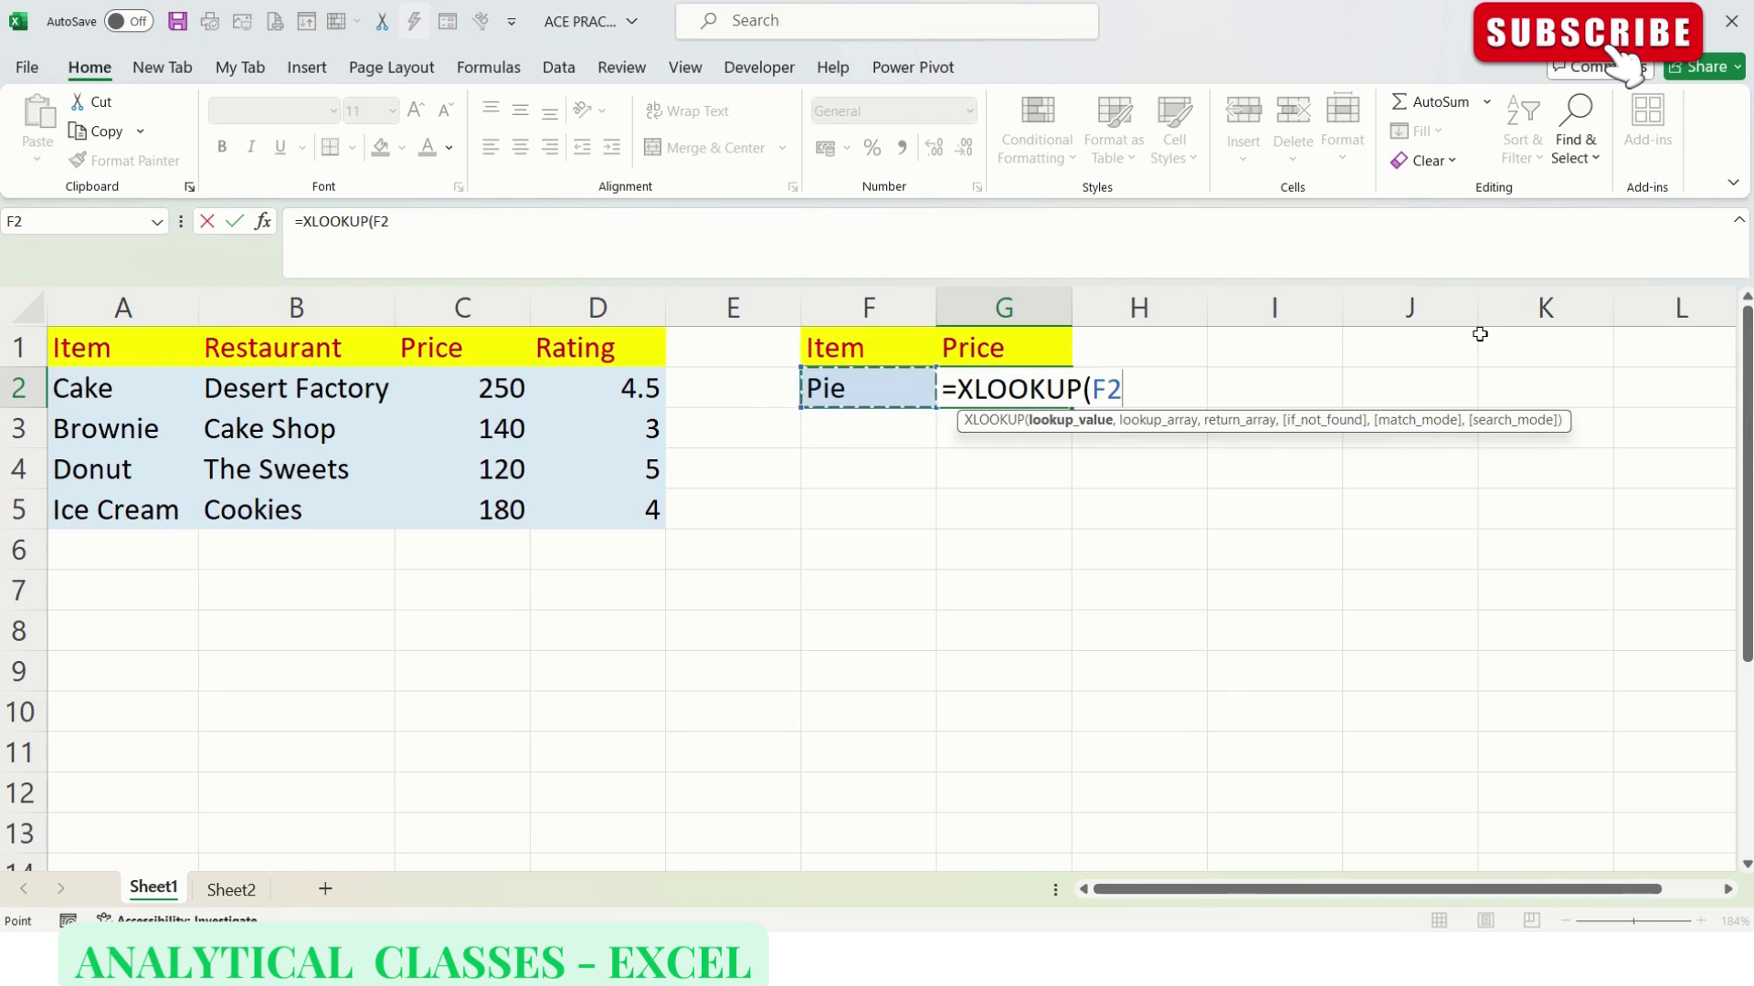
text(,)
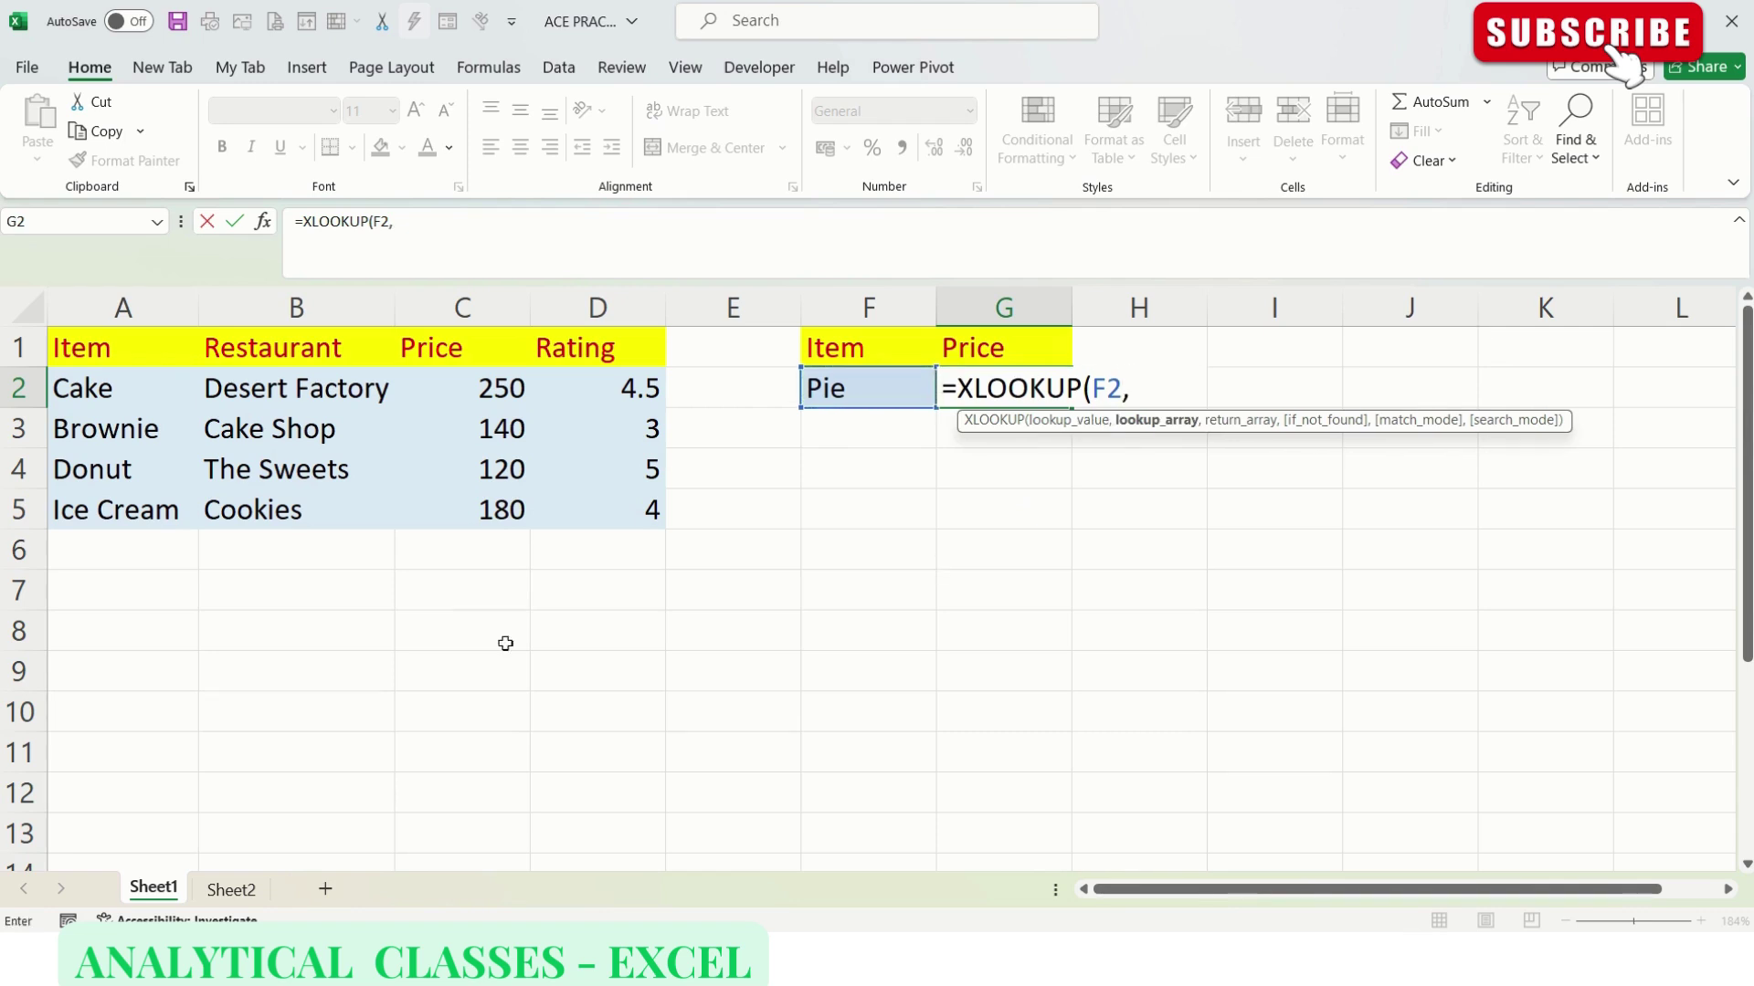
drag(105, 347, 111, 508)
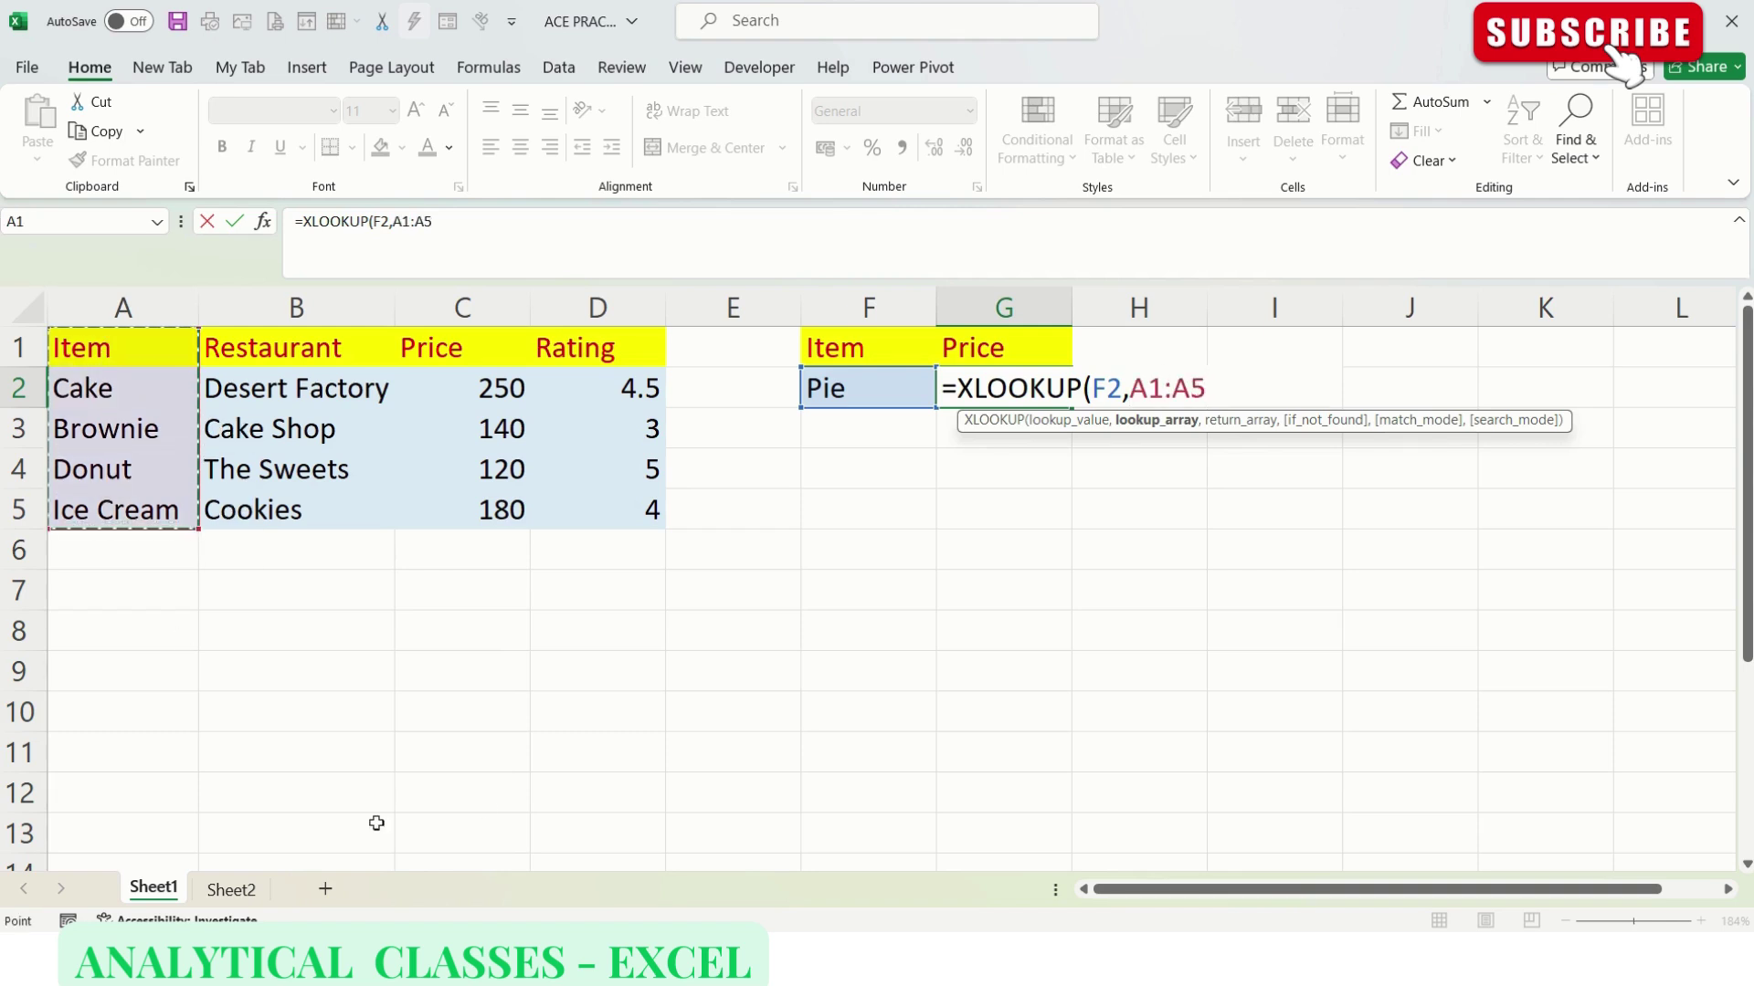
text(,)
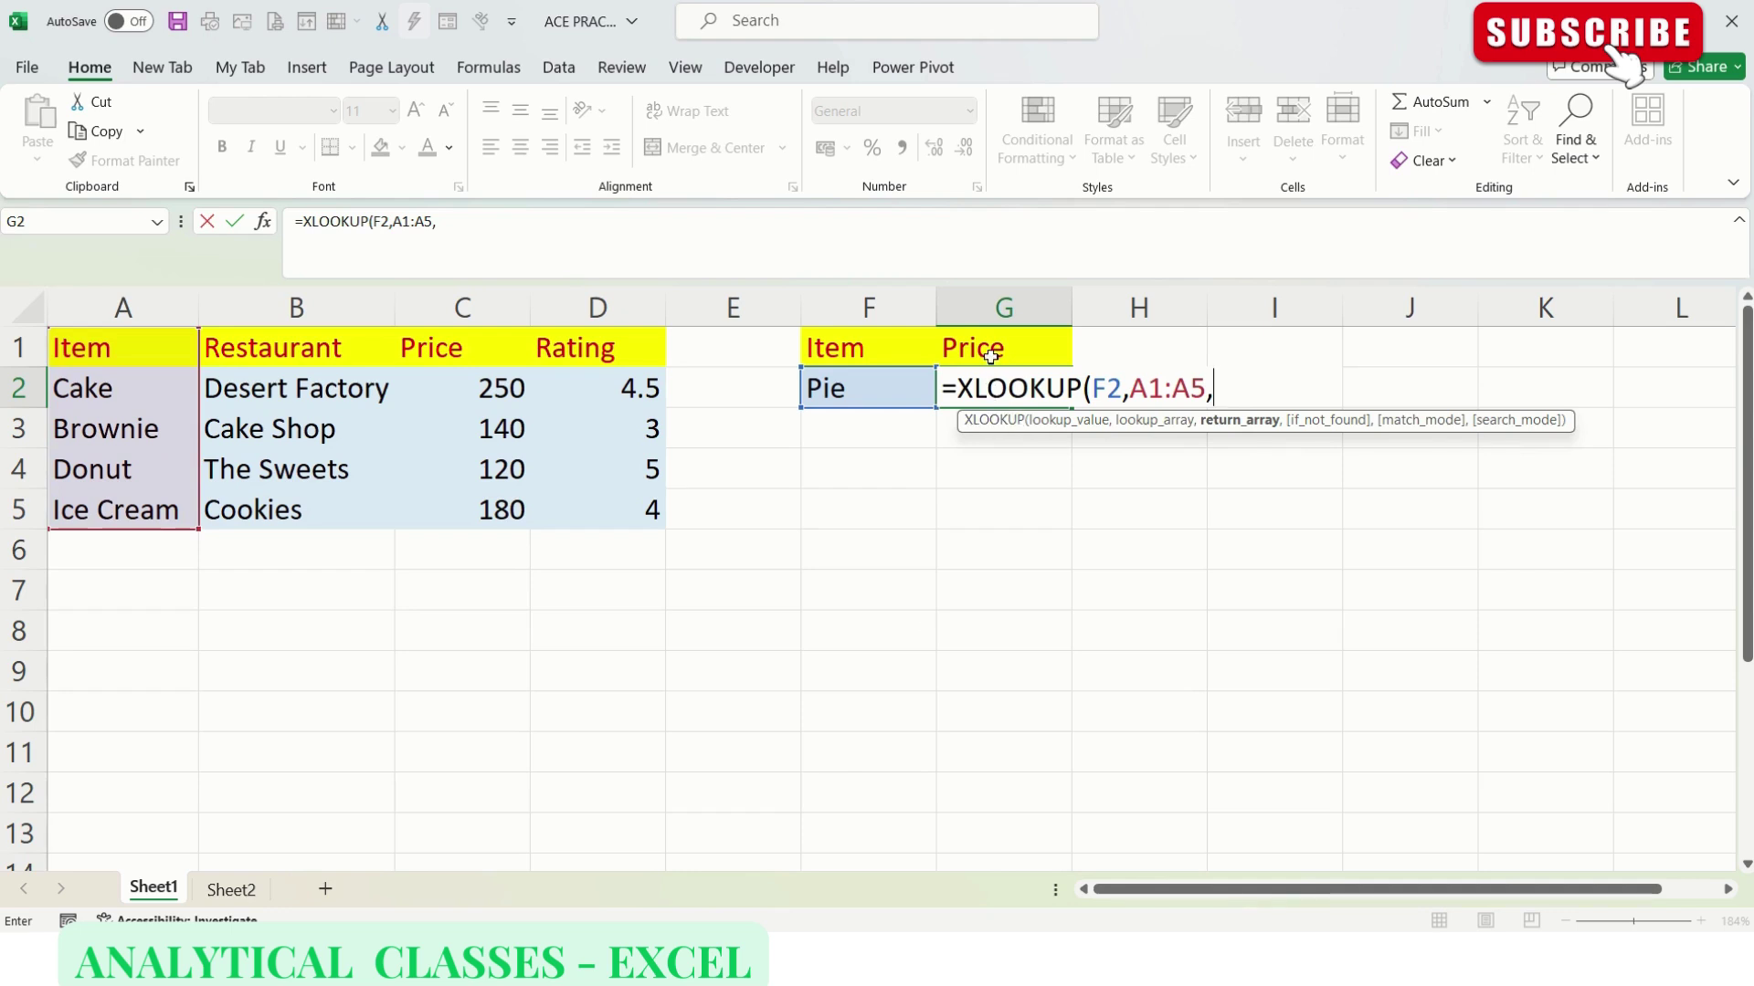
drag(485, 343, 498, 519)
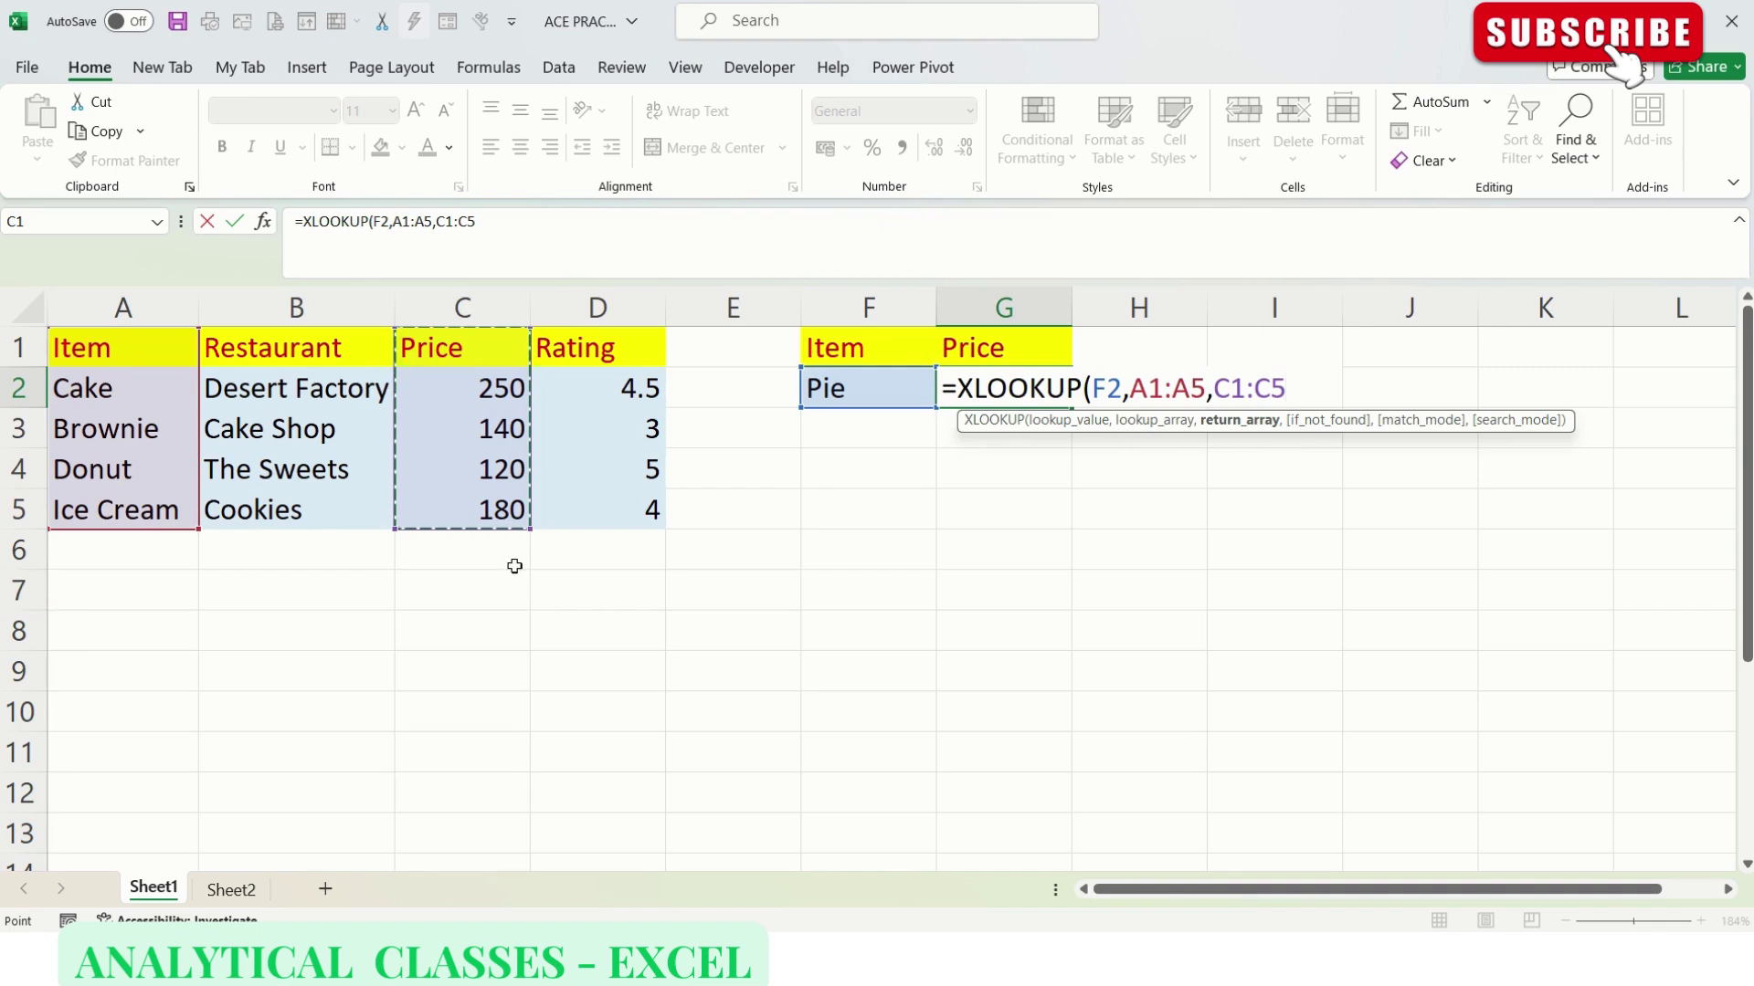
text(,)
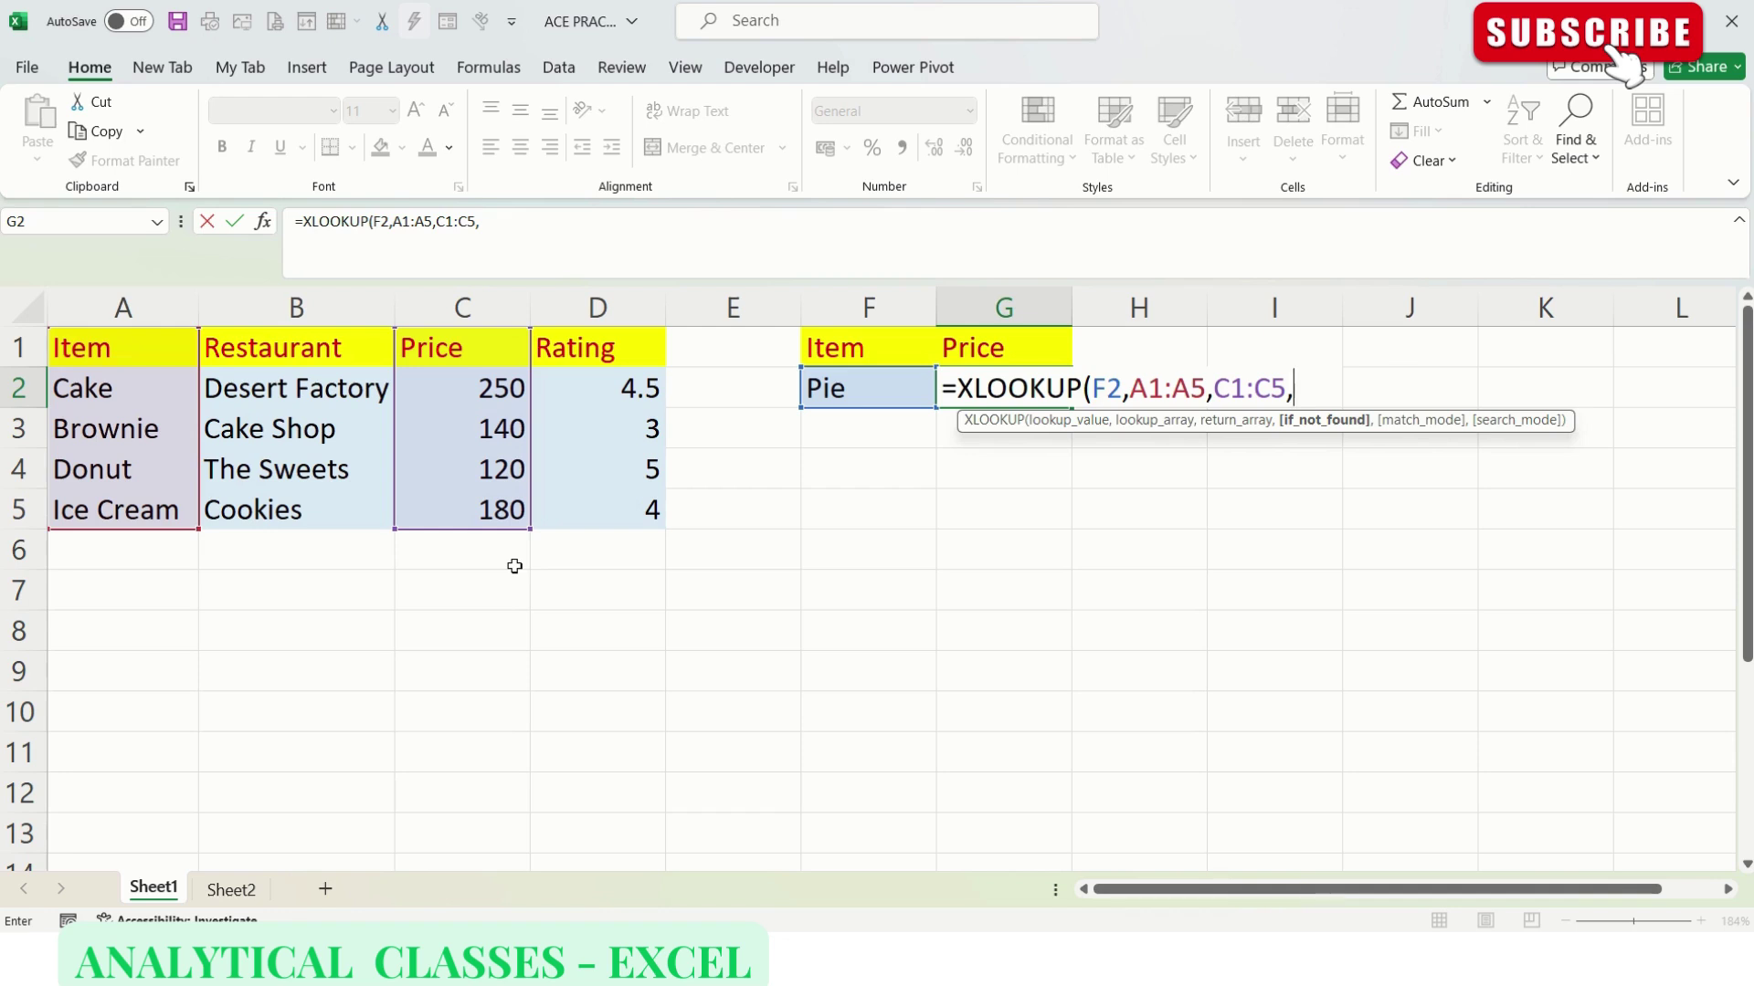
text("Invalid Data")
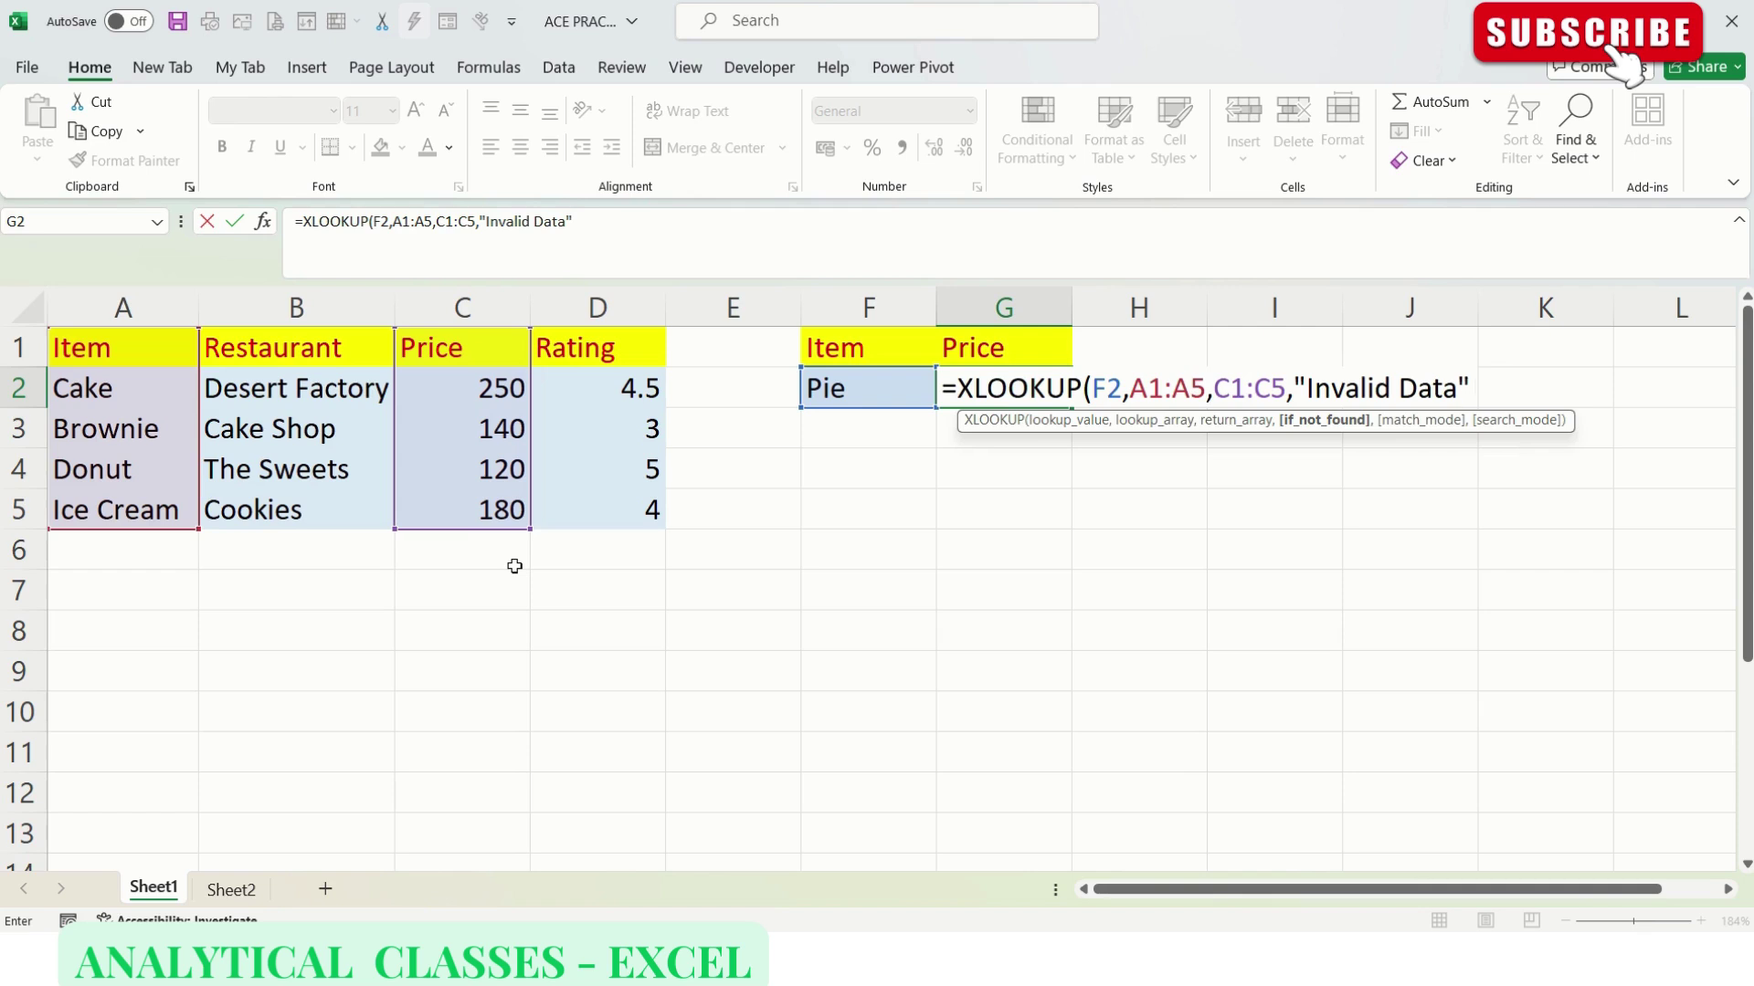
Step: Commit the XLOOKUP and enter cake in F2 so G2 shows its price, 250
key(Return)
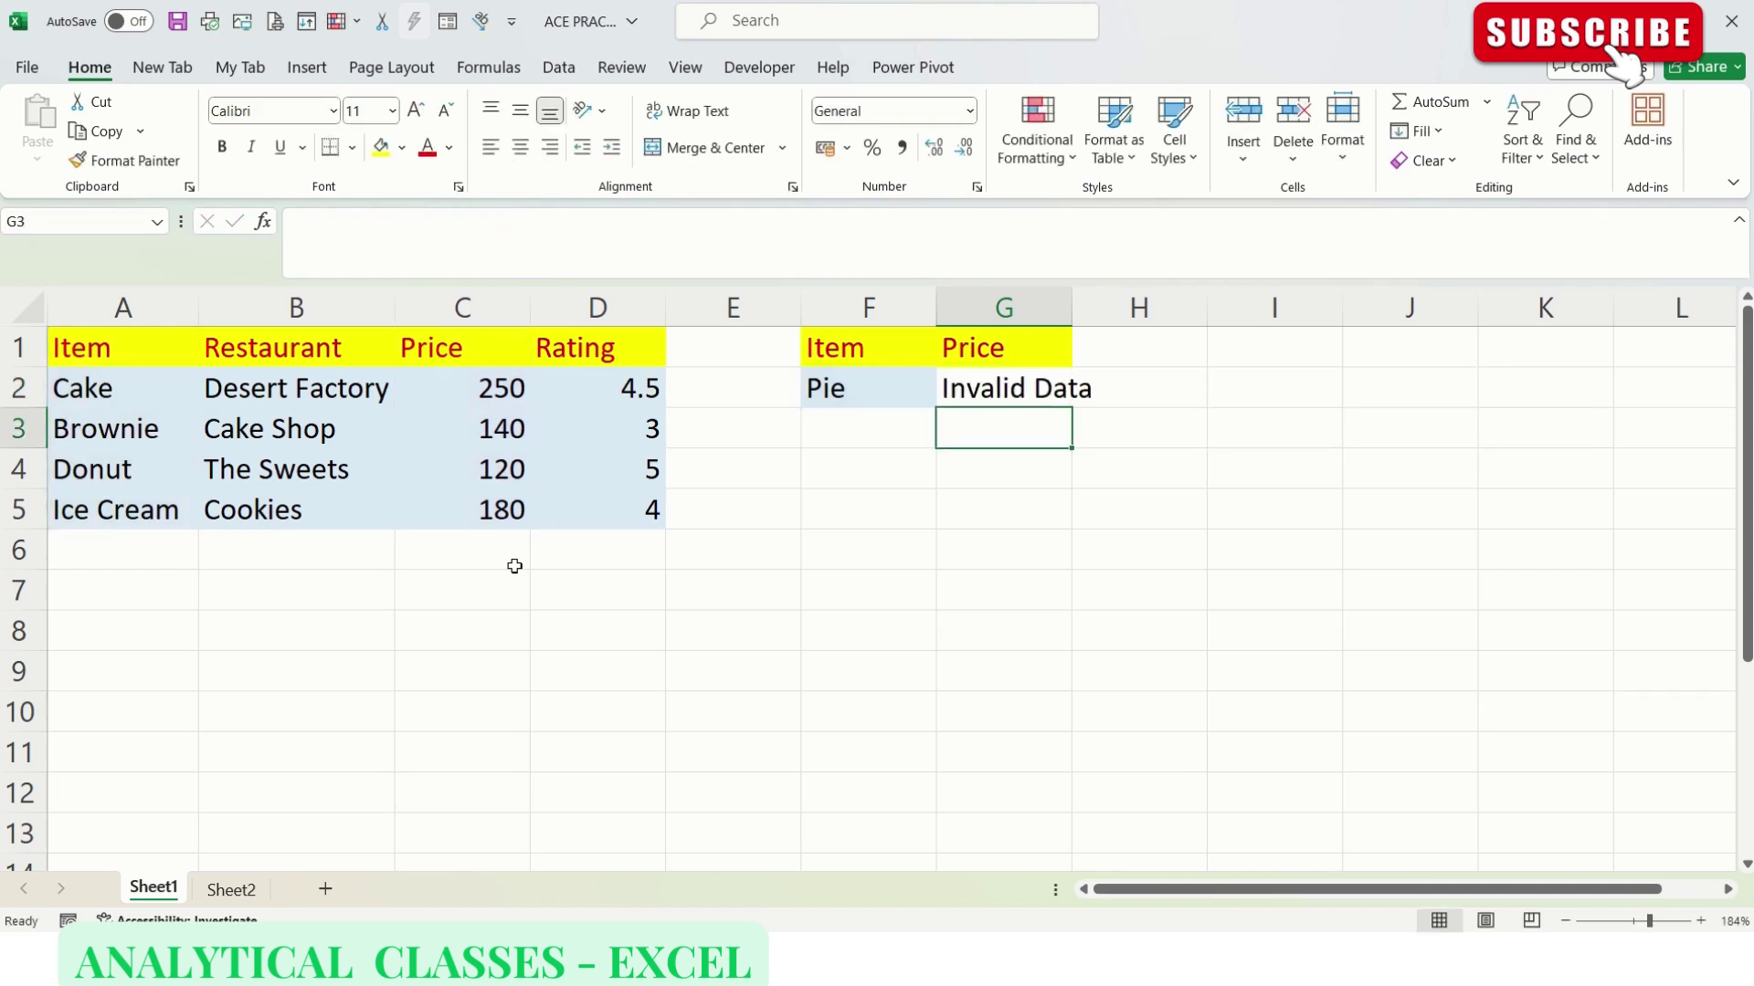
key(Up)
key(Left)
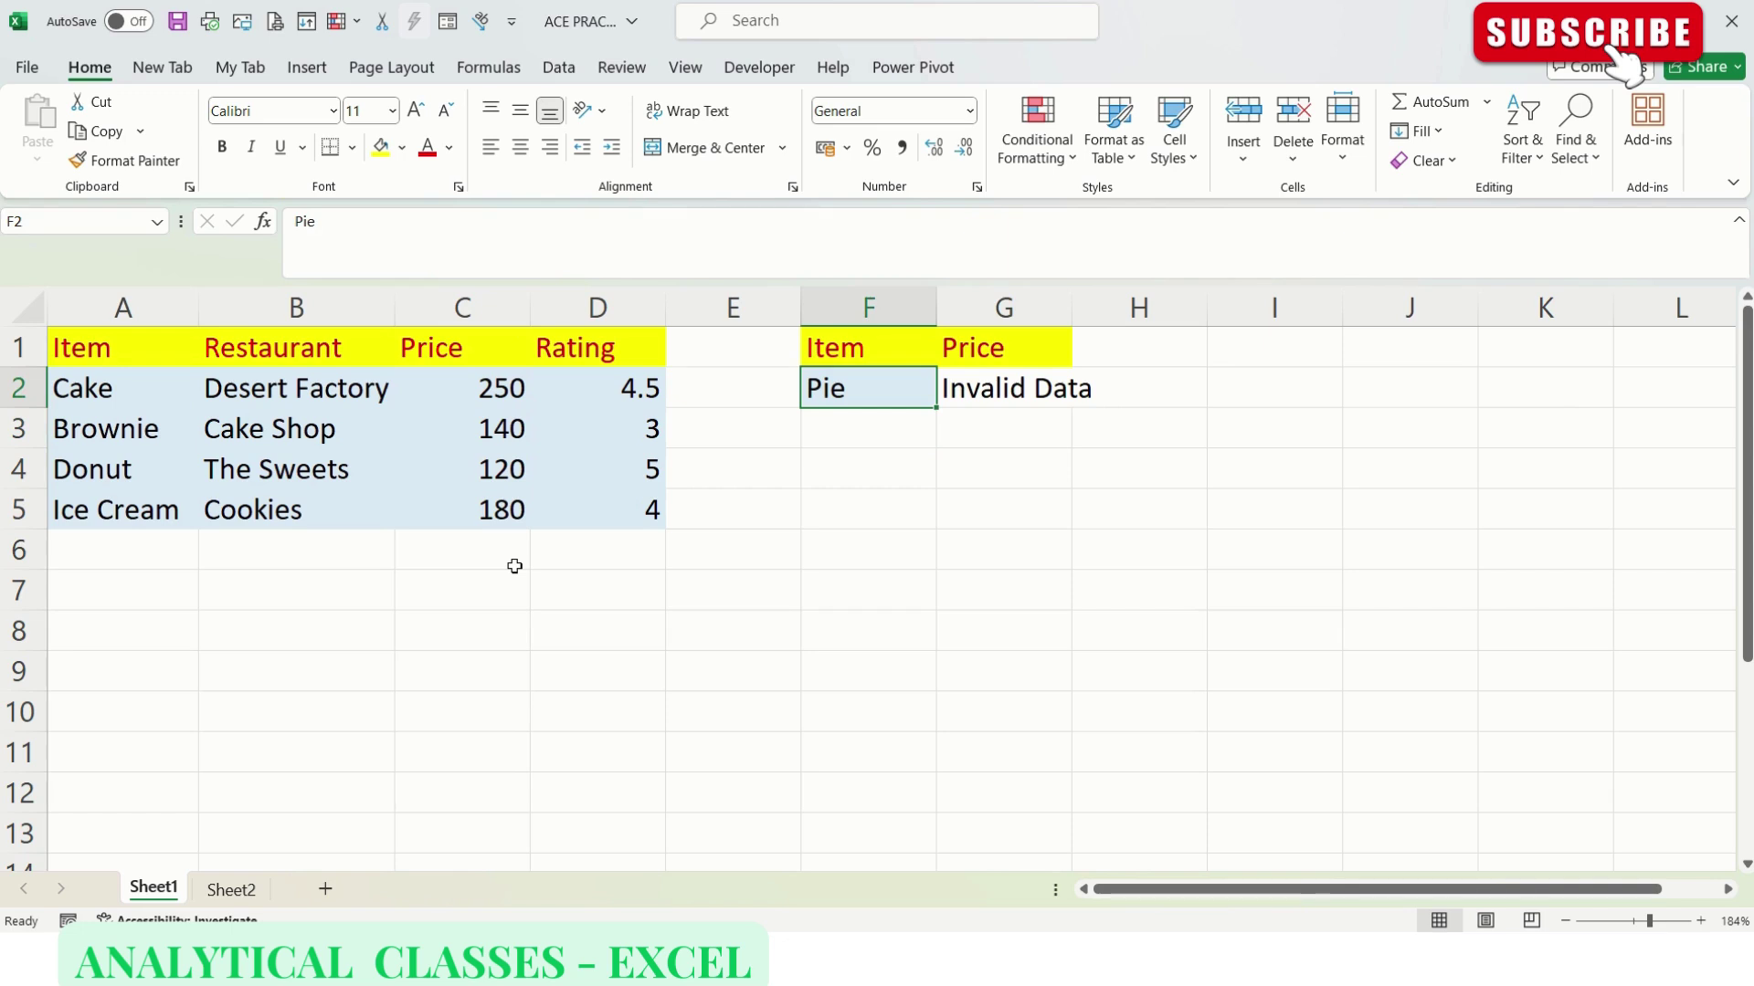
text(cake)
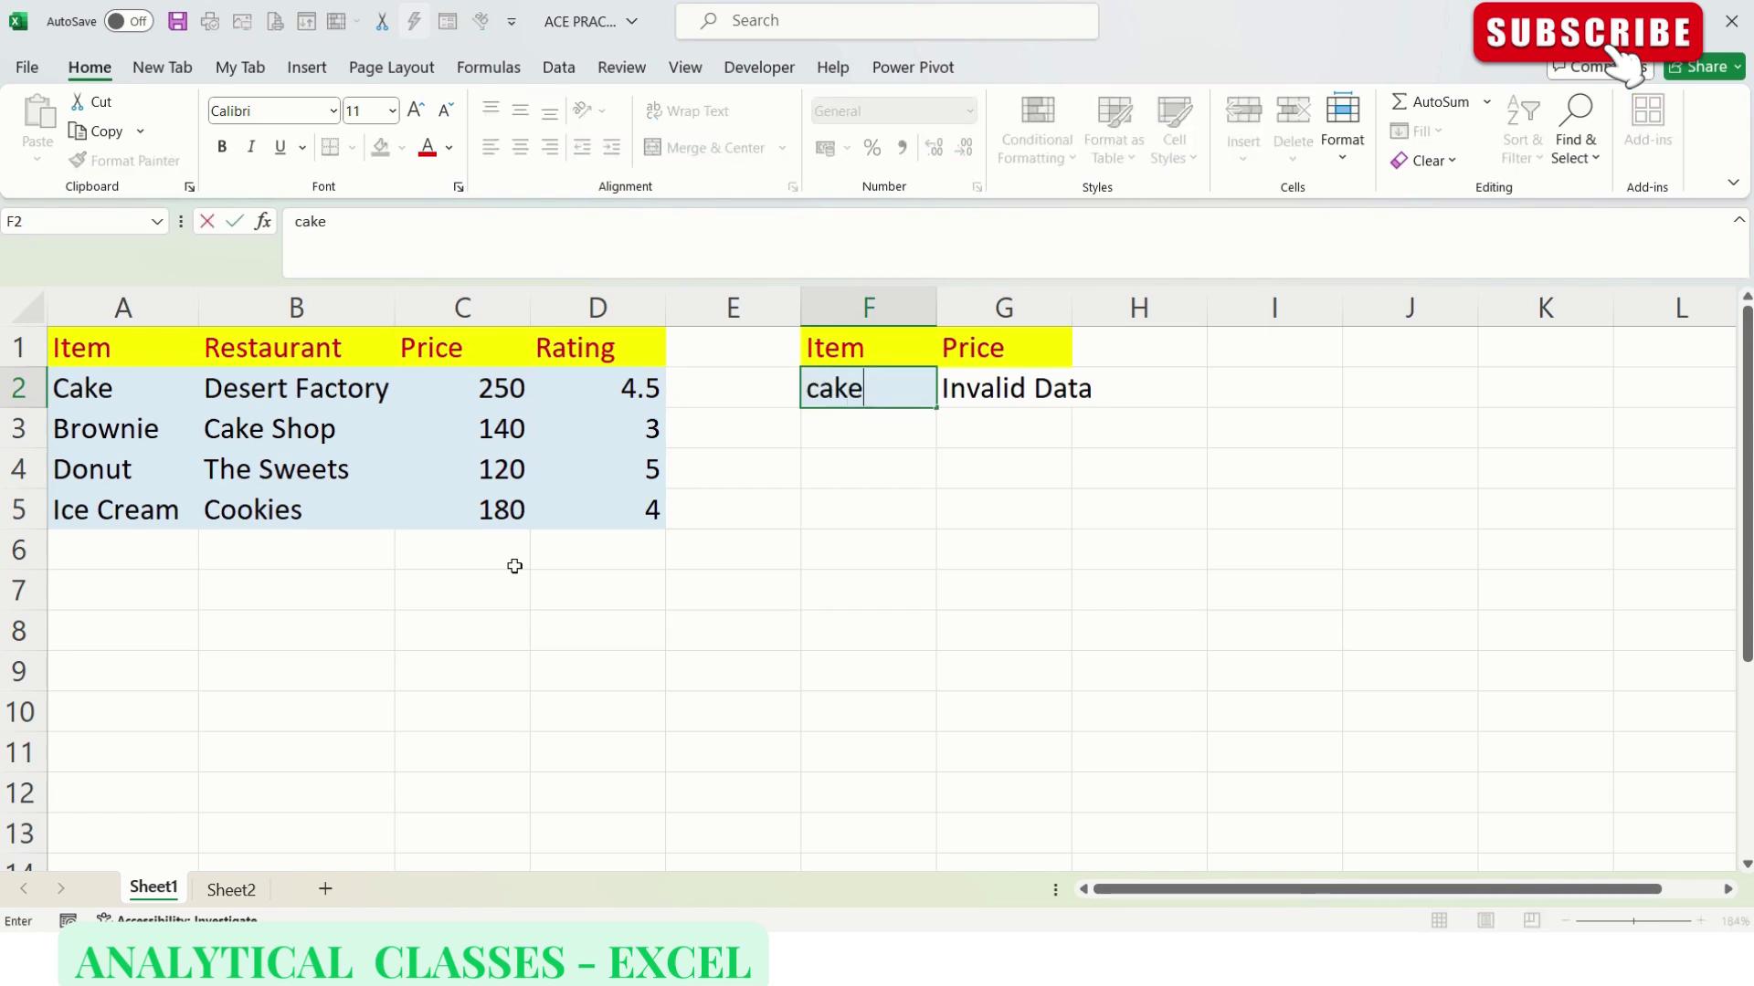
key(Return)
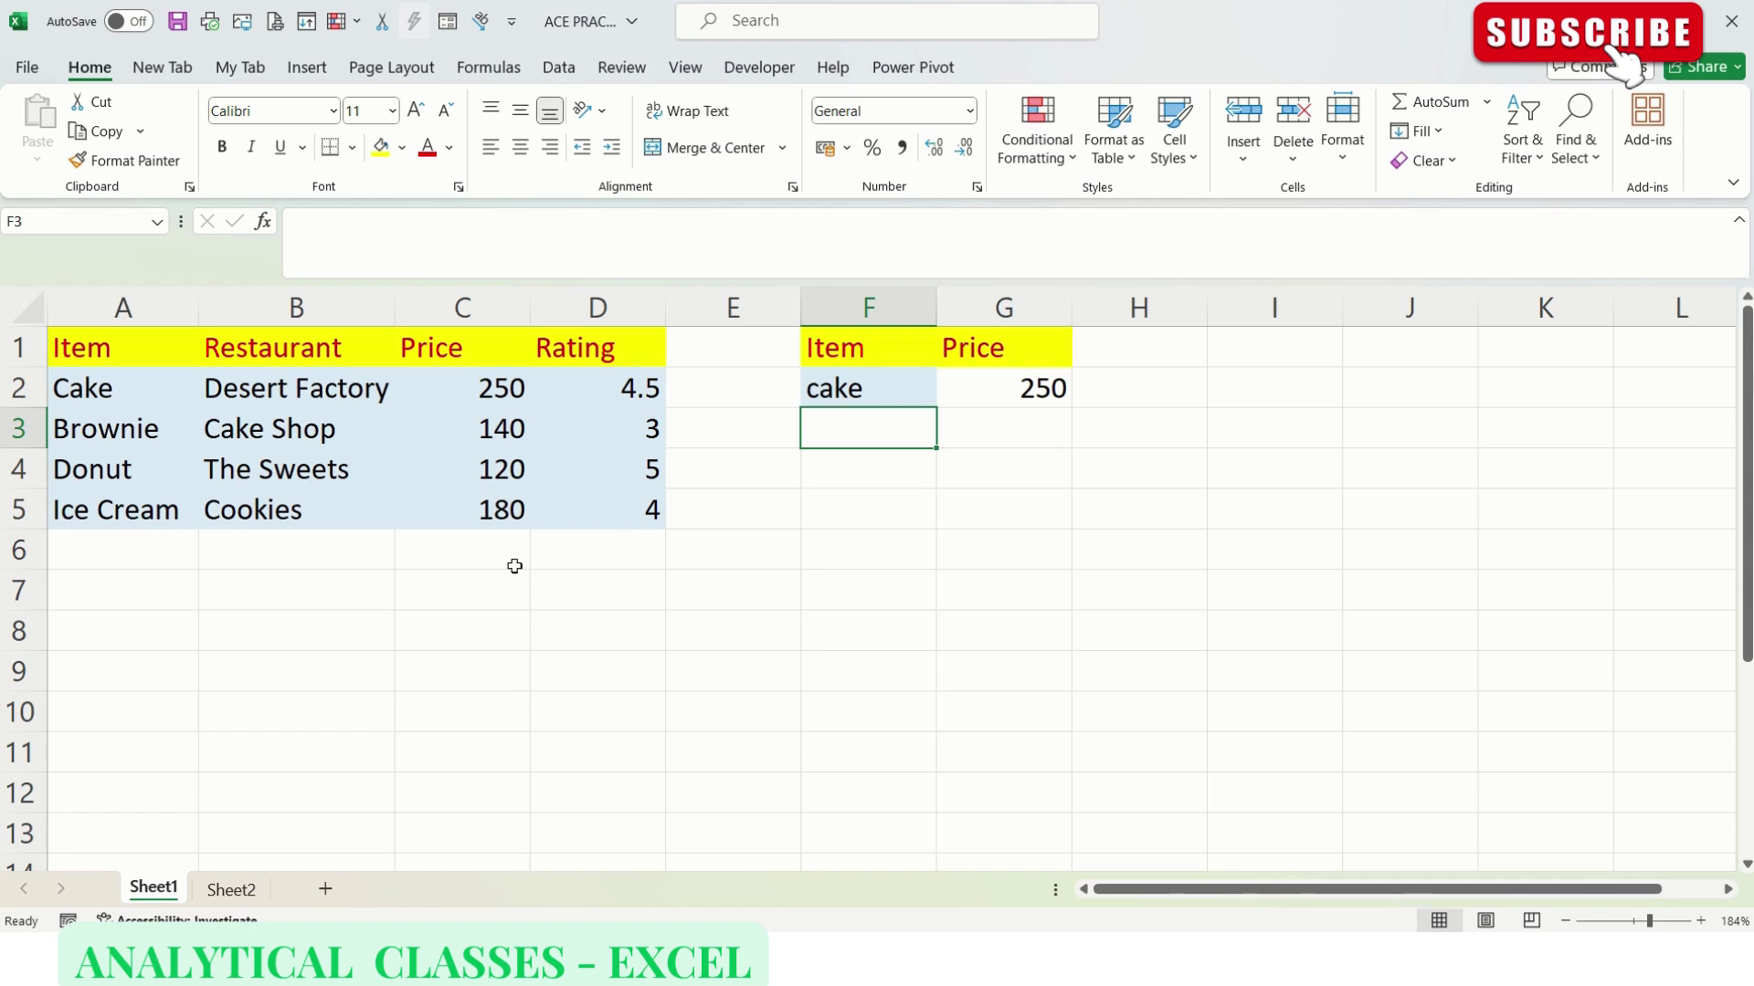
drag(465, 354, 469, 504)
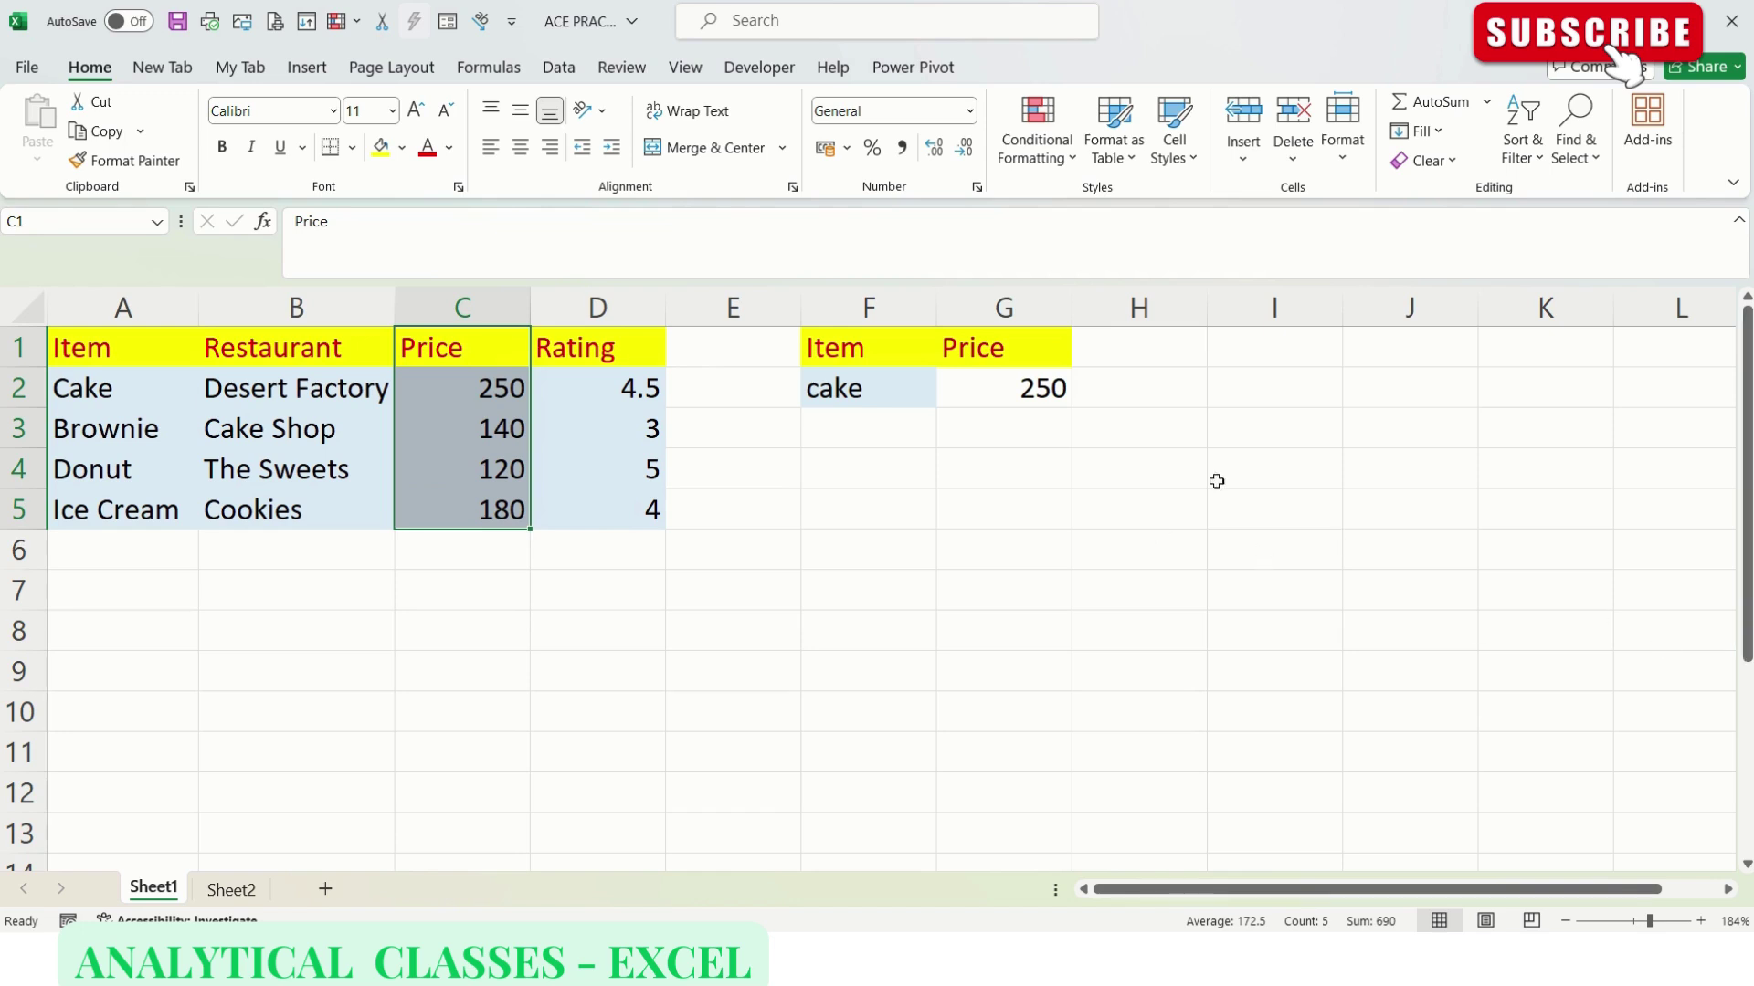
Step: Clear G2's formula and copy the Rating header from D1 into H1
click(1056, 387)
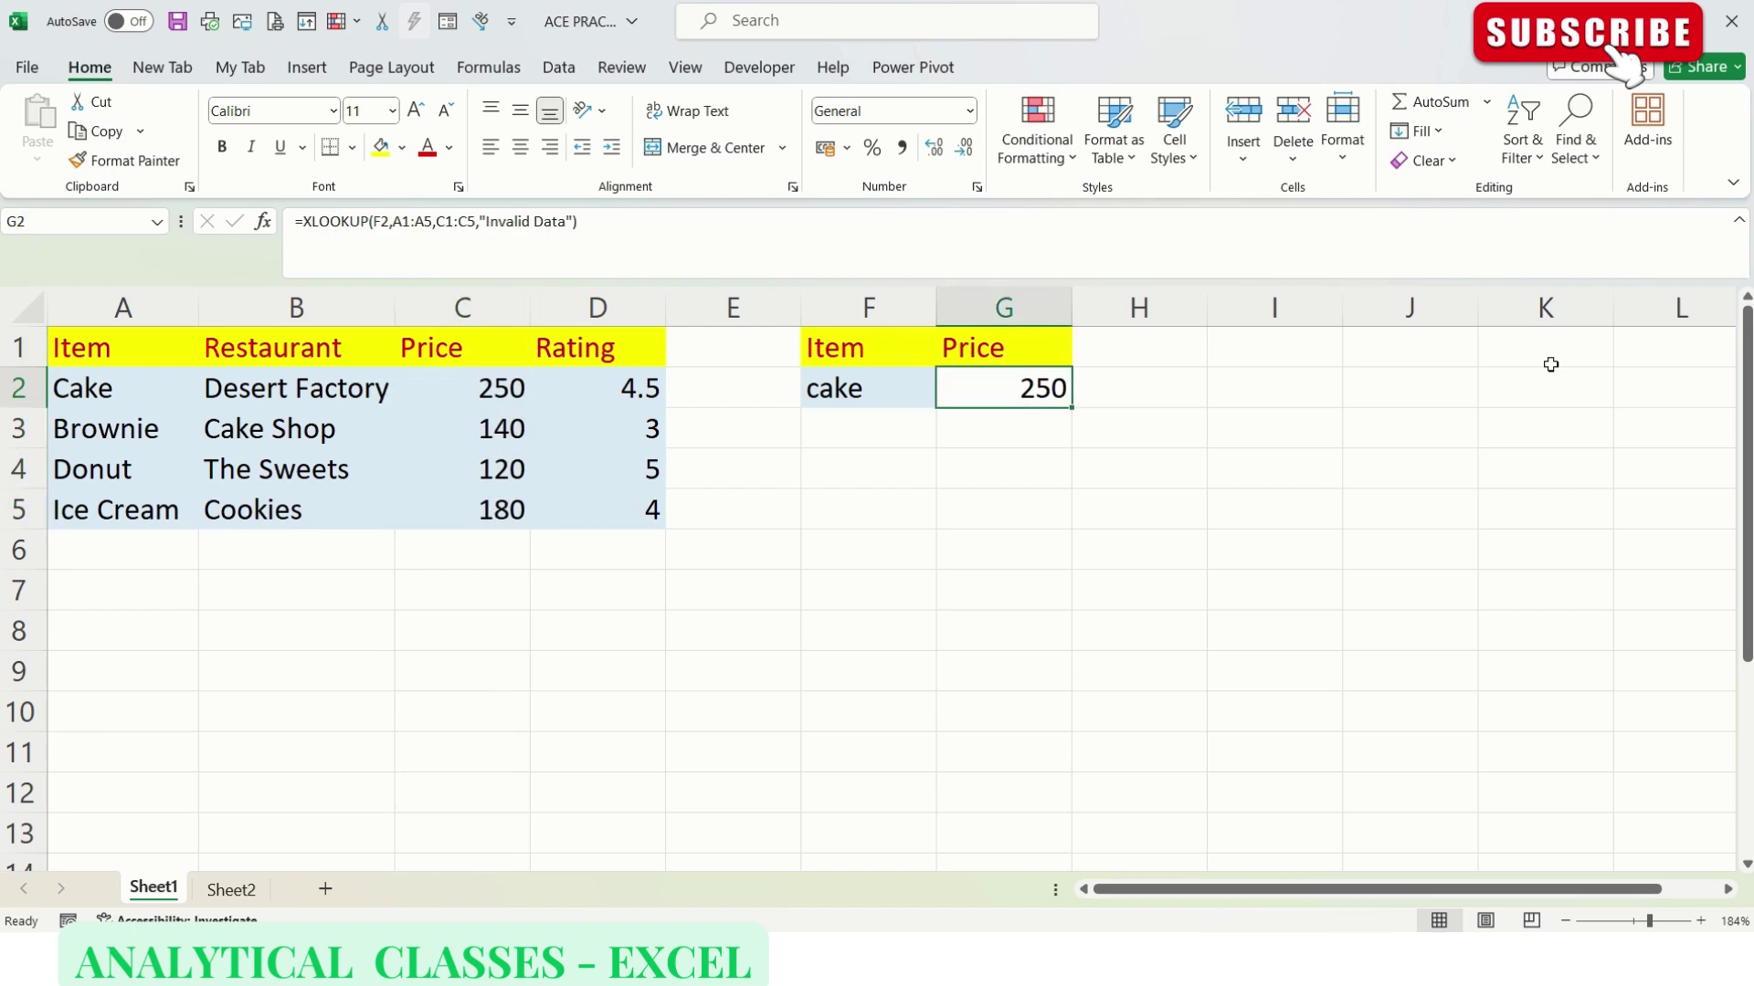
key(Delete)
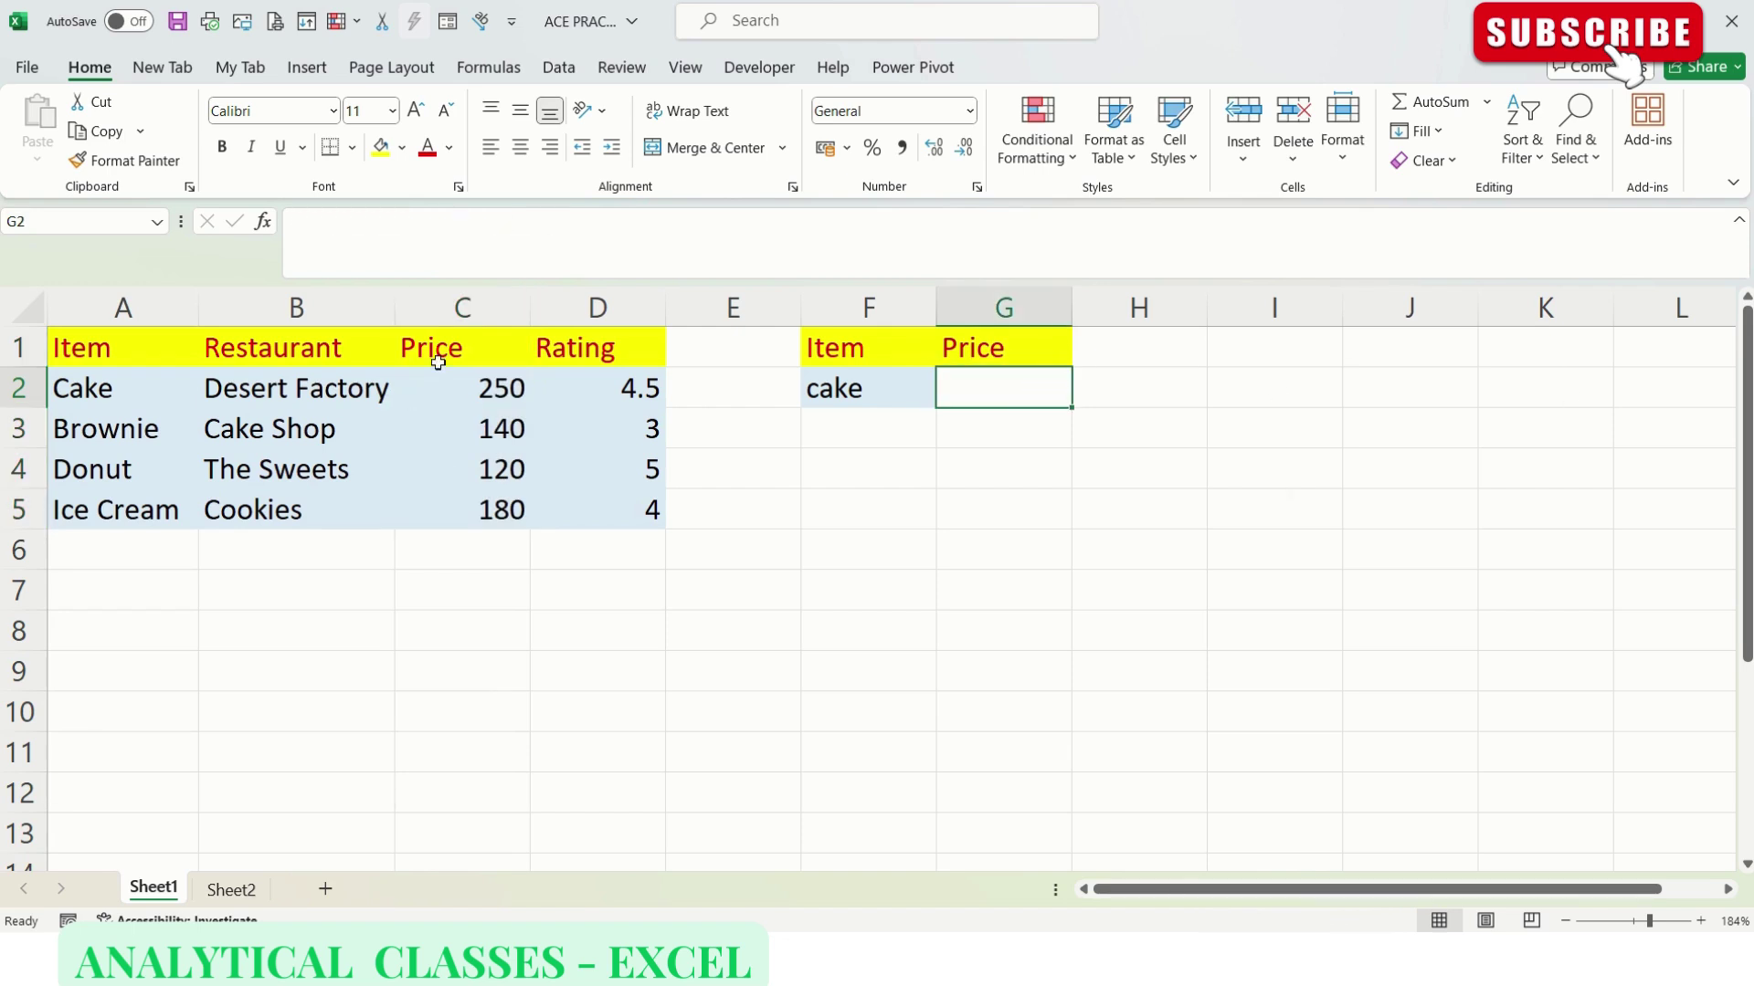
click(564, 348)
key(ctrl+c)
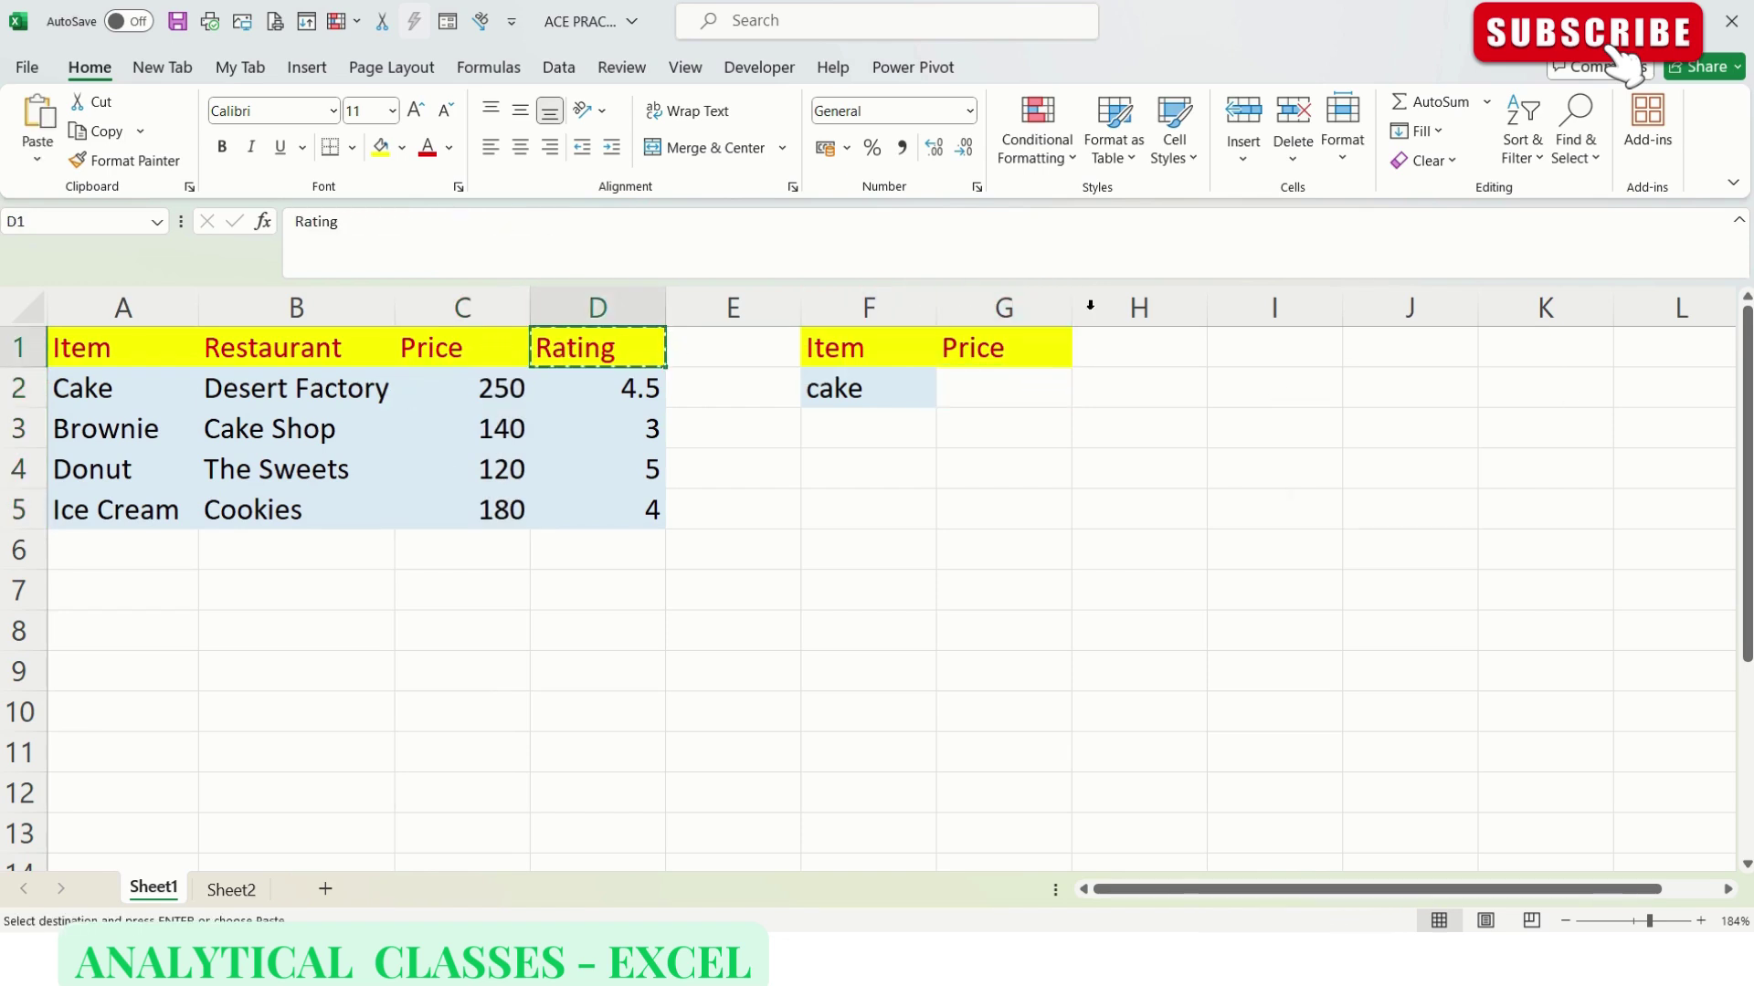
click(1097, 340)
key(ctrl+v)
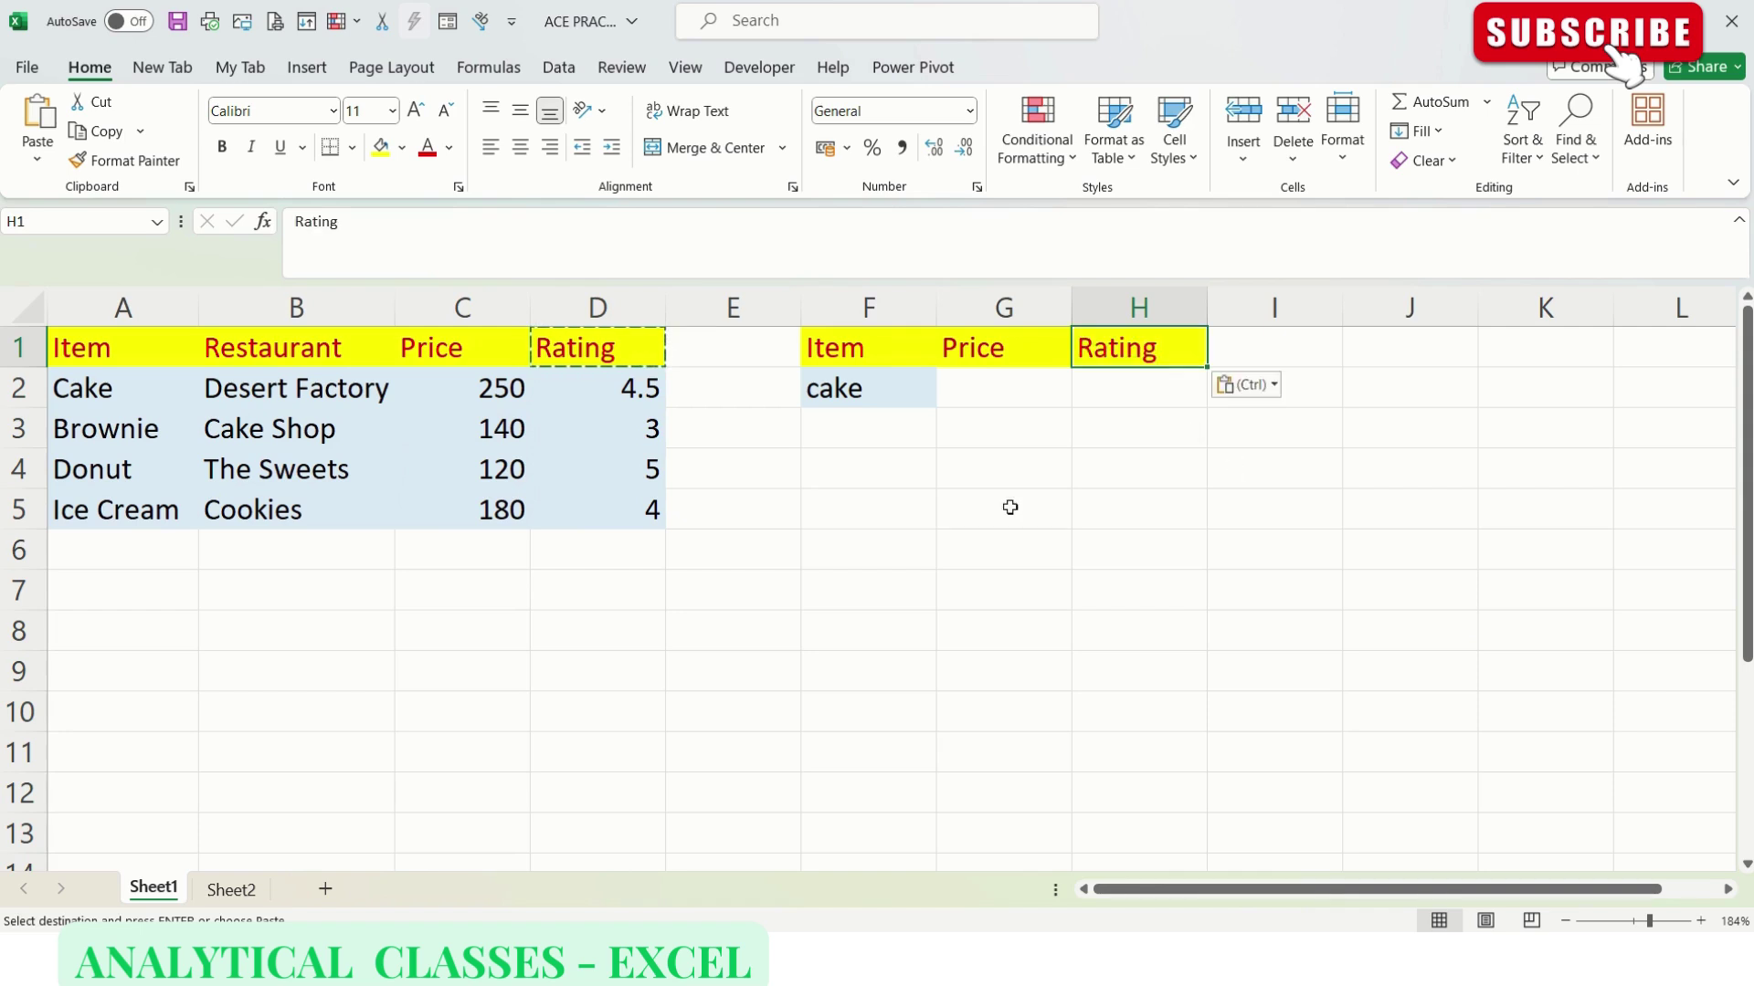
click(1009, 506)
click(1007, 390)
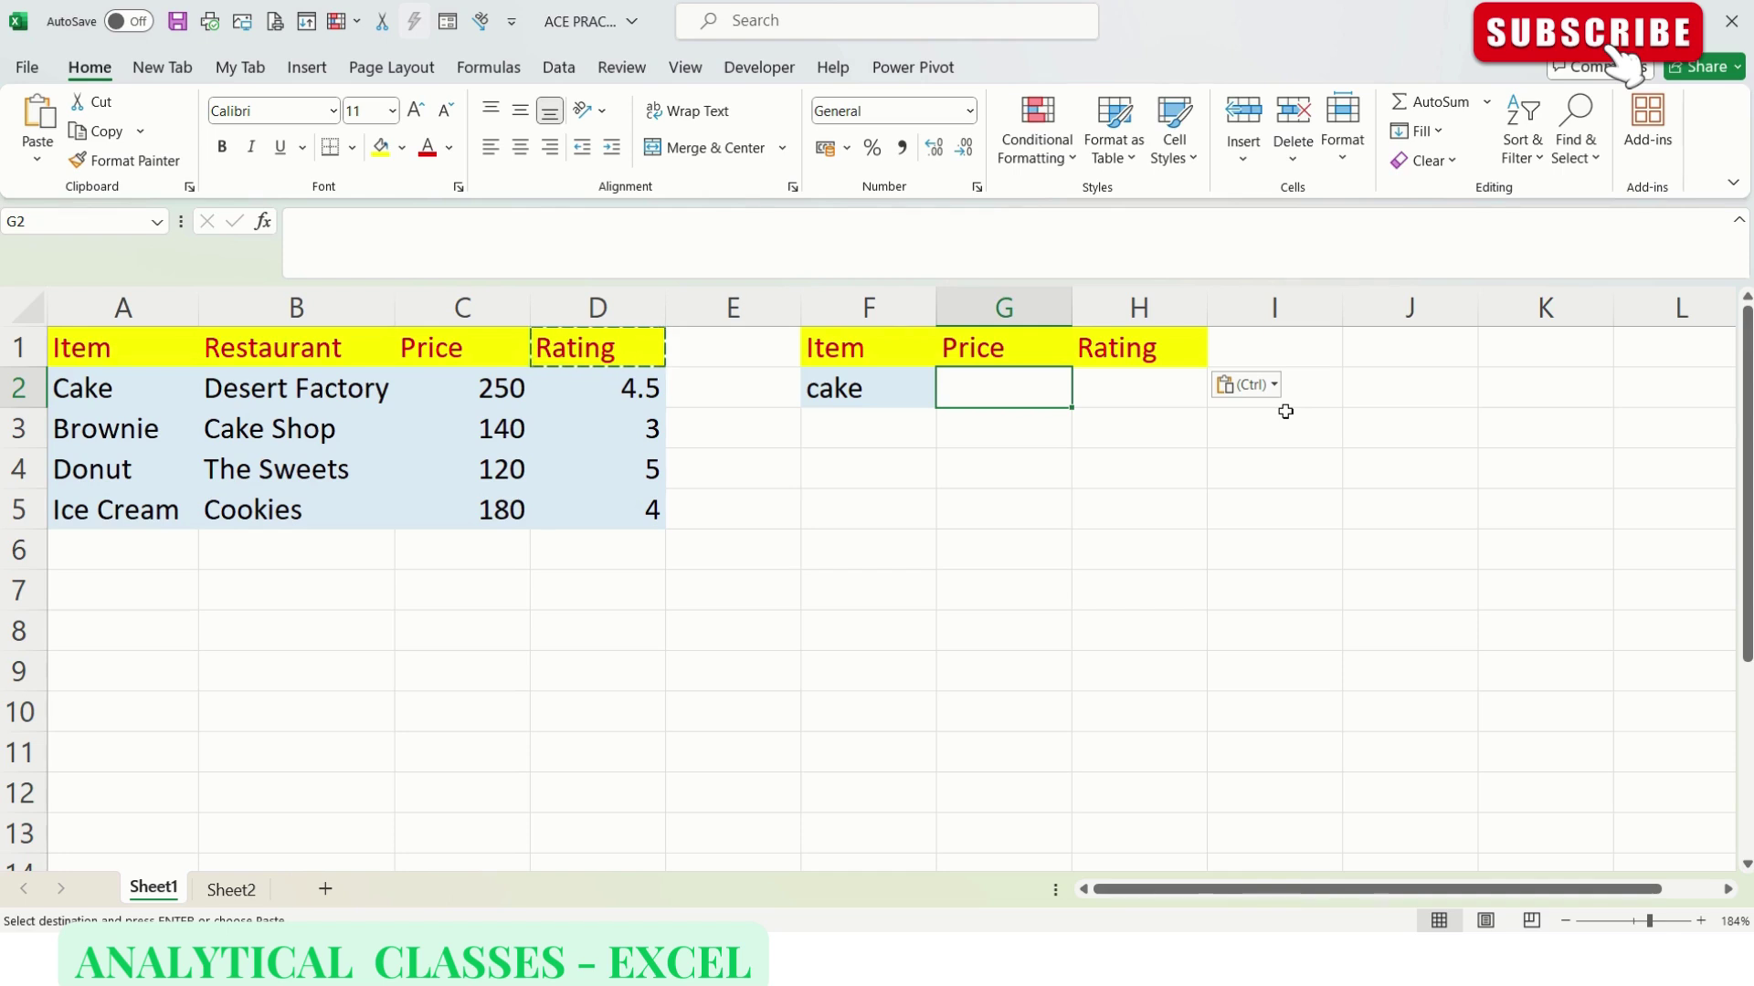
Step: Enter =XLOOKUP(F2,A1:A5,C1:D5,"Not Found") in G2, spilling cake's 250 and 4.5 into G2:H2
text(=)
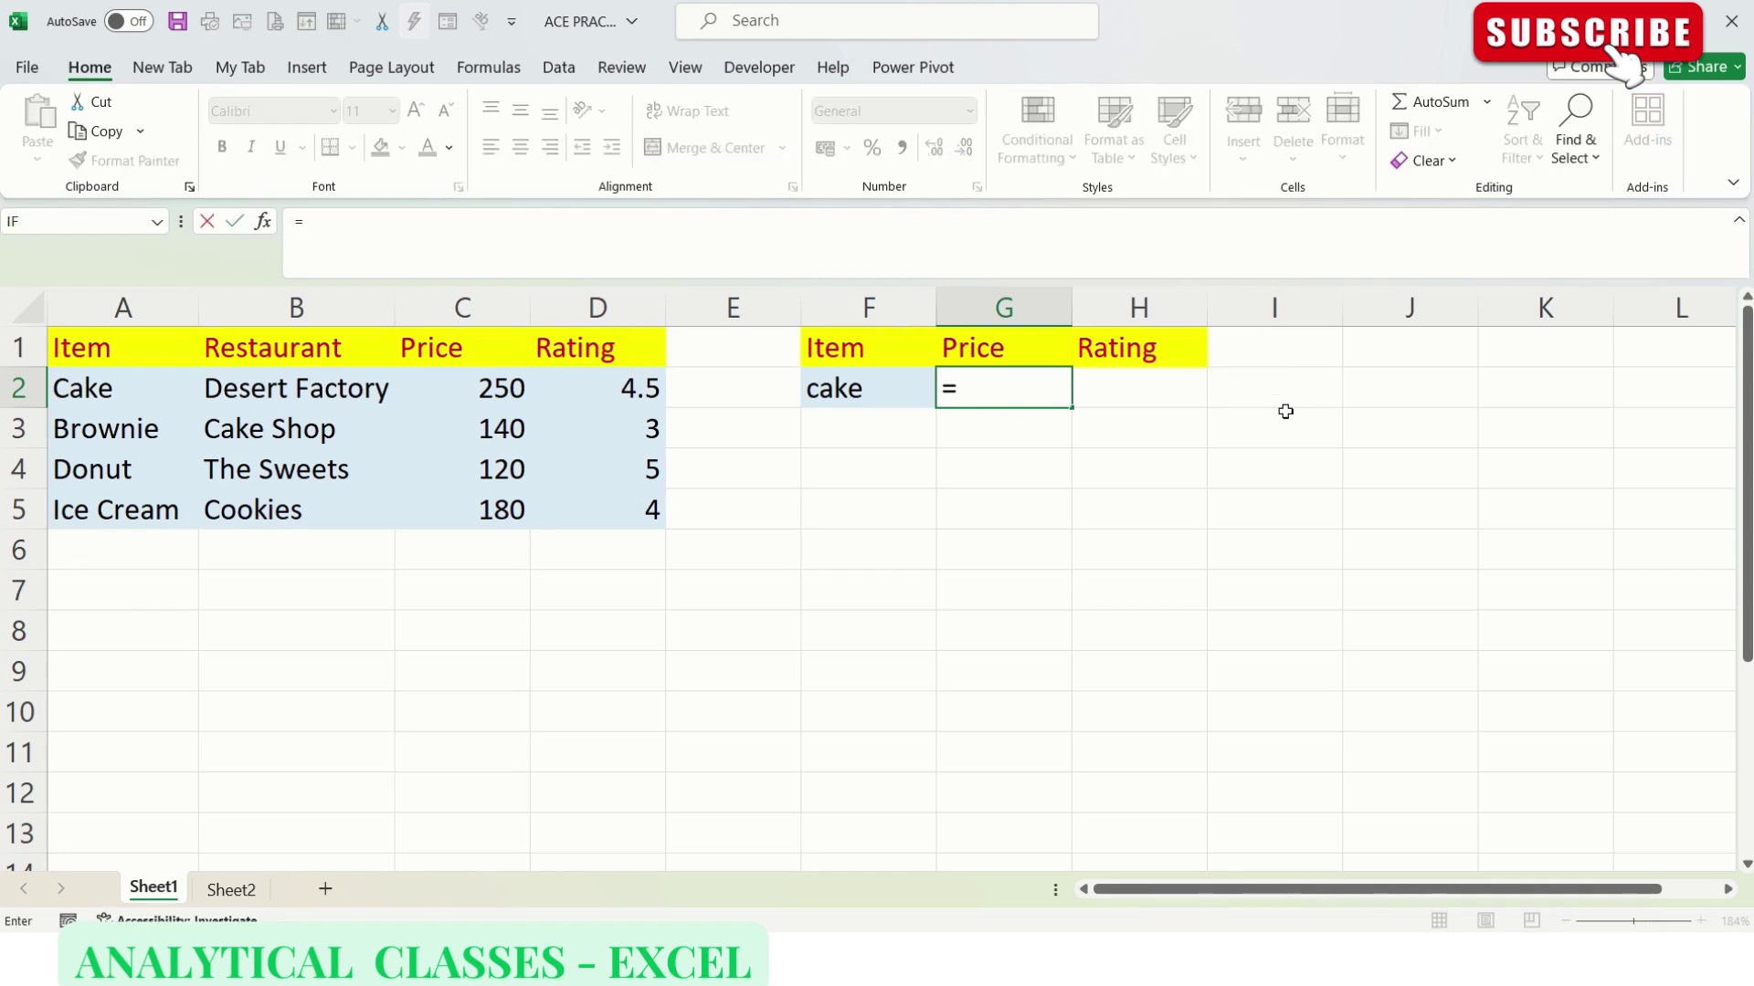
text(xlookup)
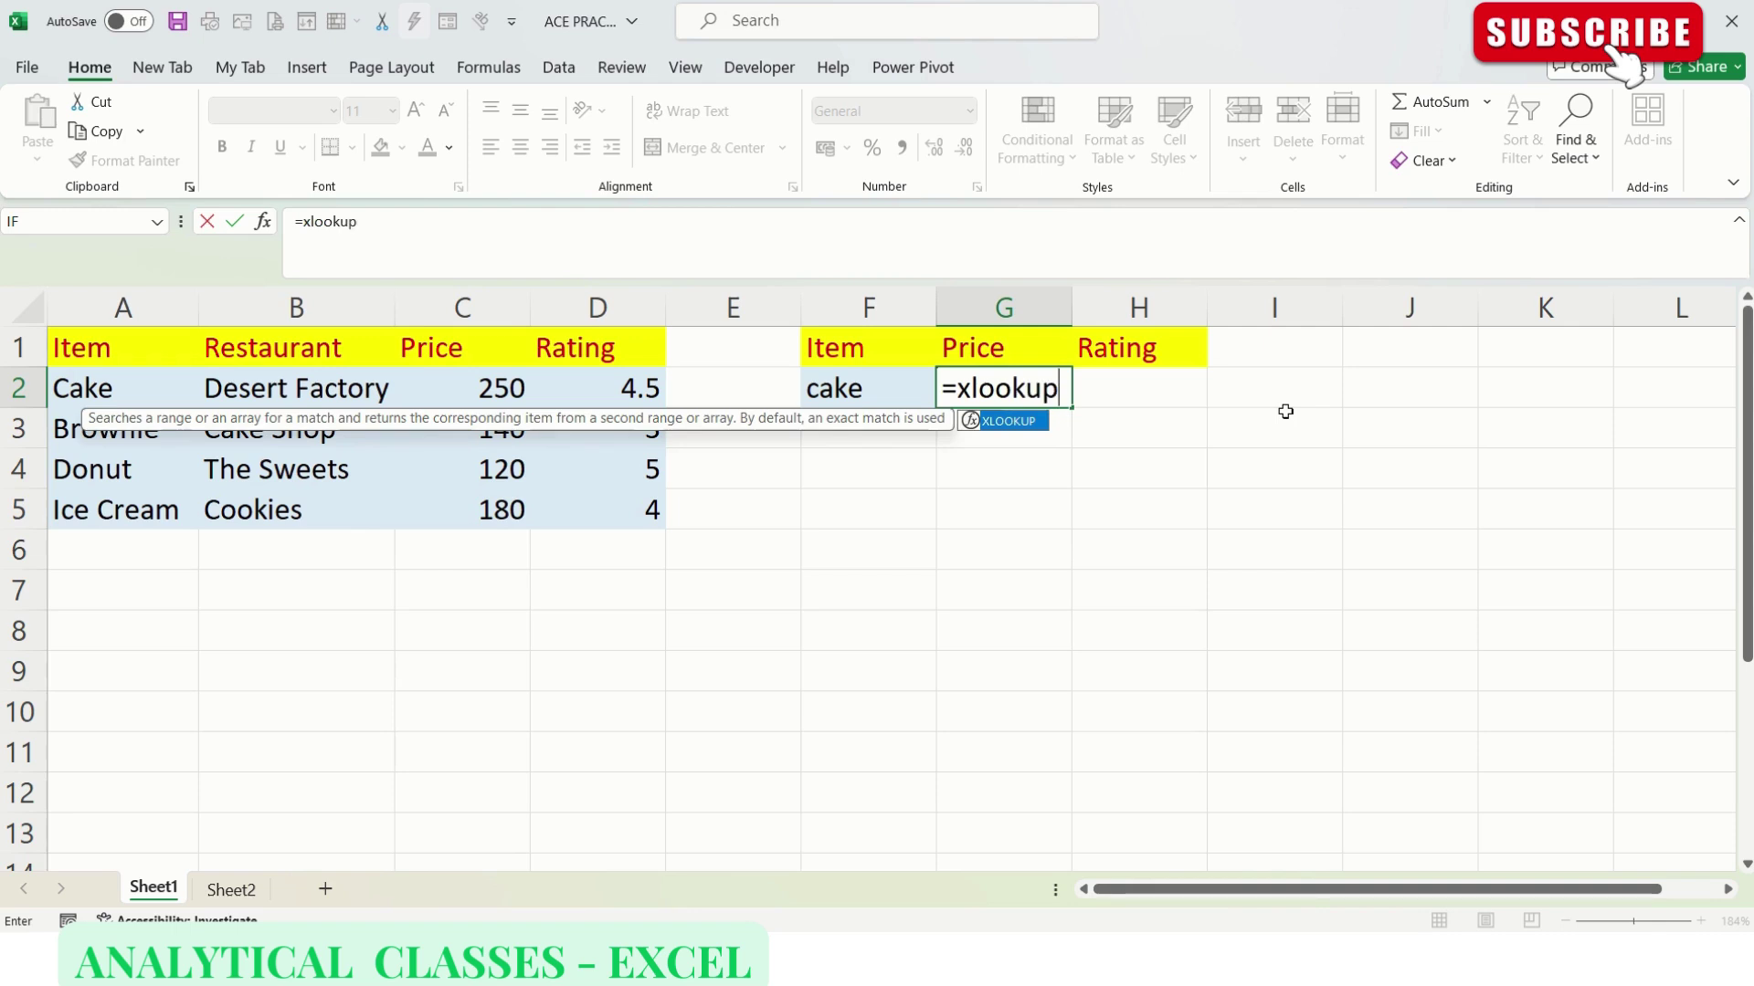
key(Tab)
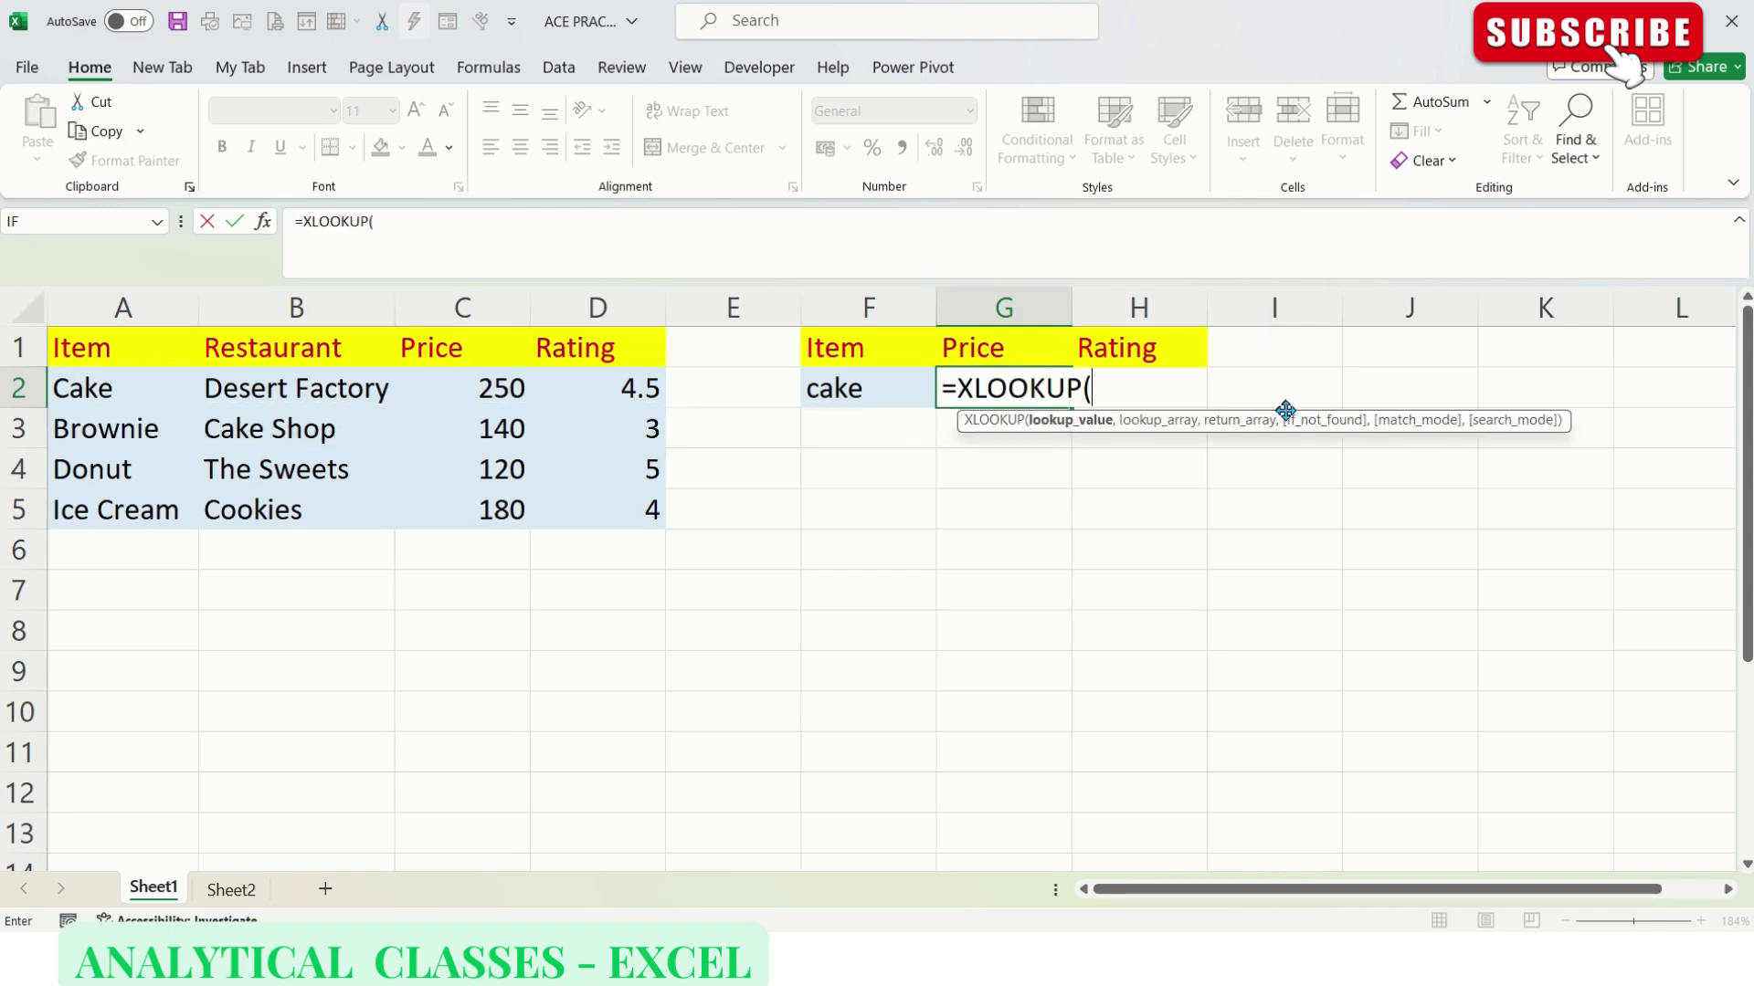
key(Left)
text(,)
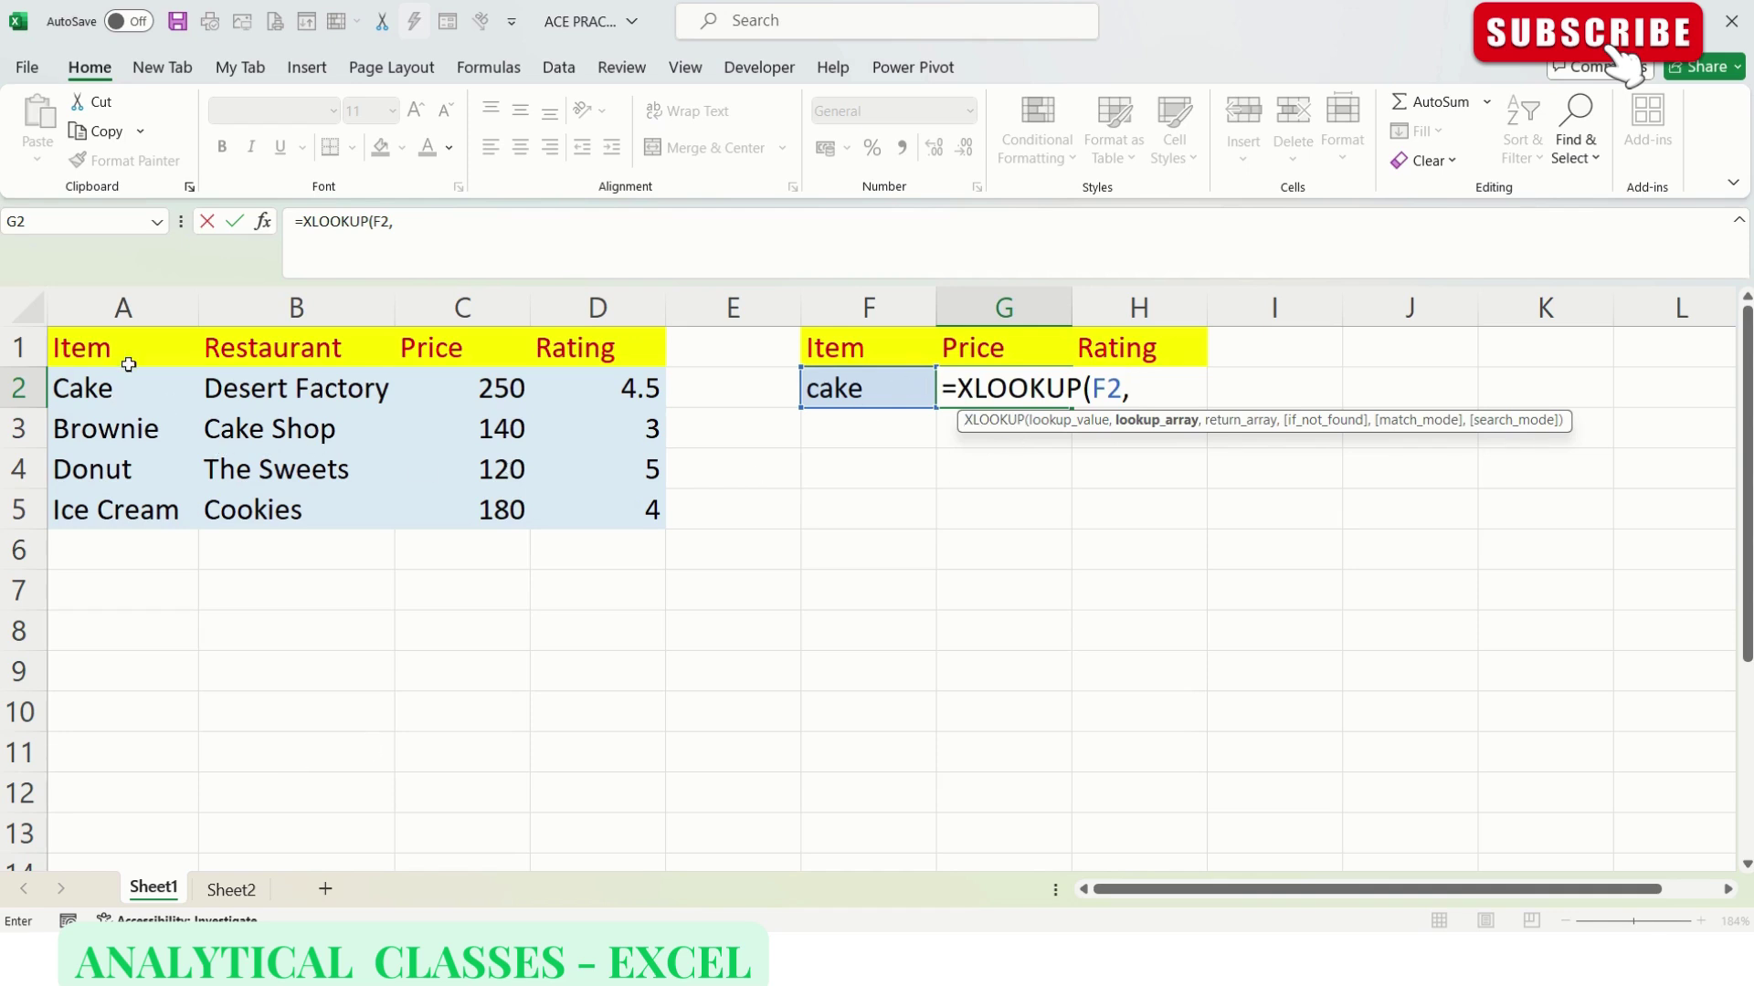
drag(128, 356, 146, 517)
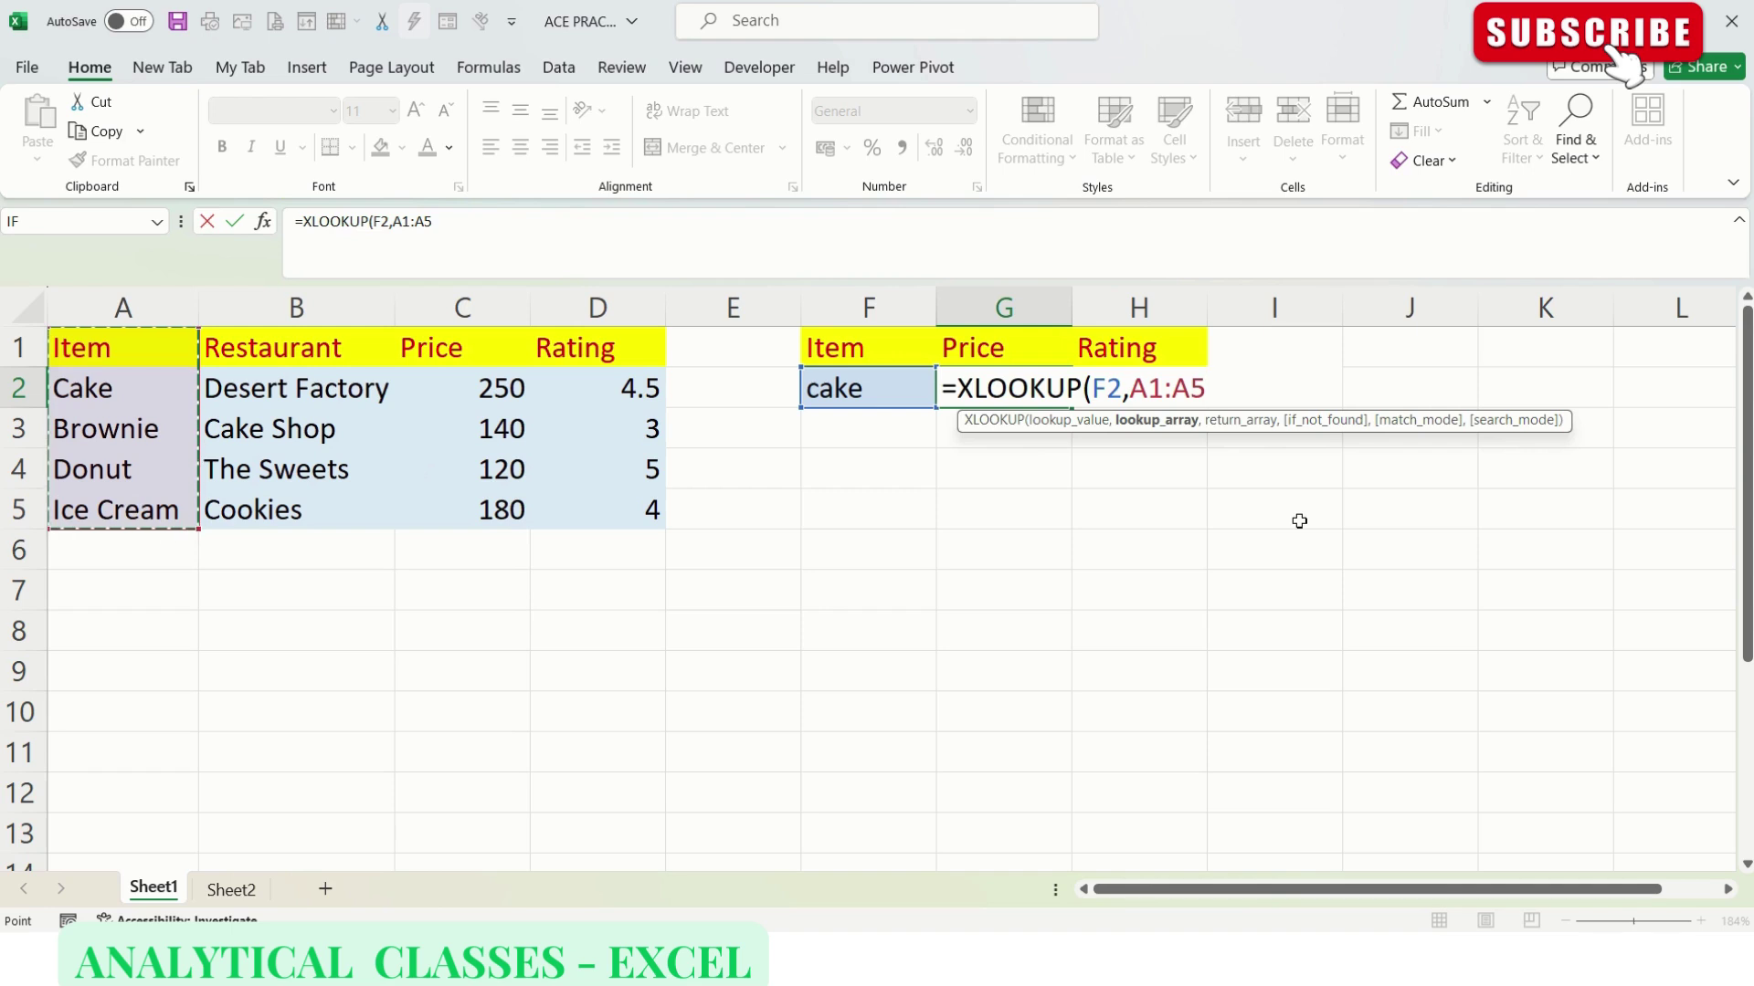
text(,)
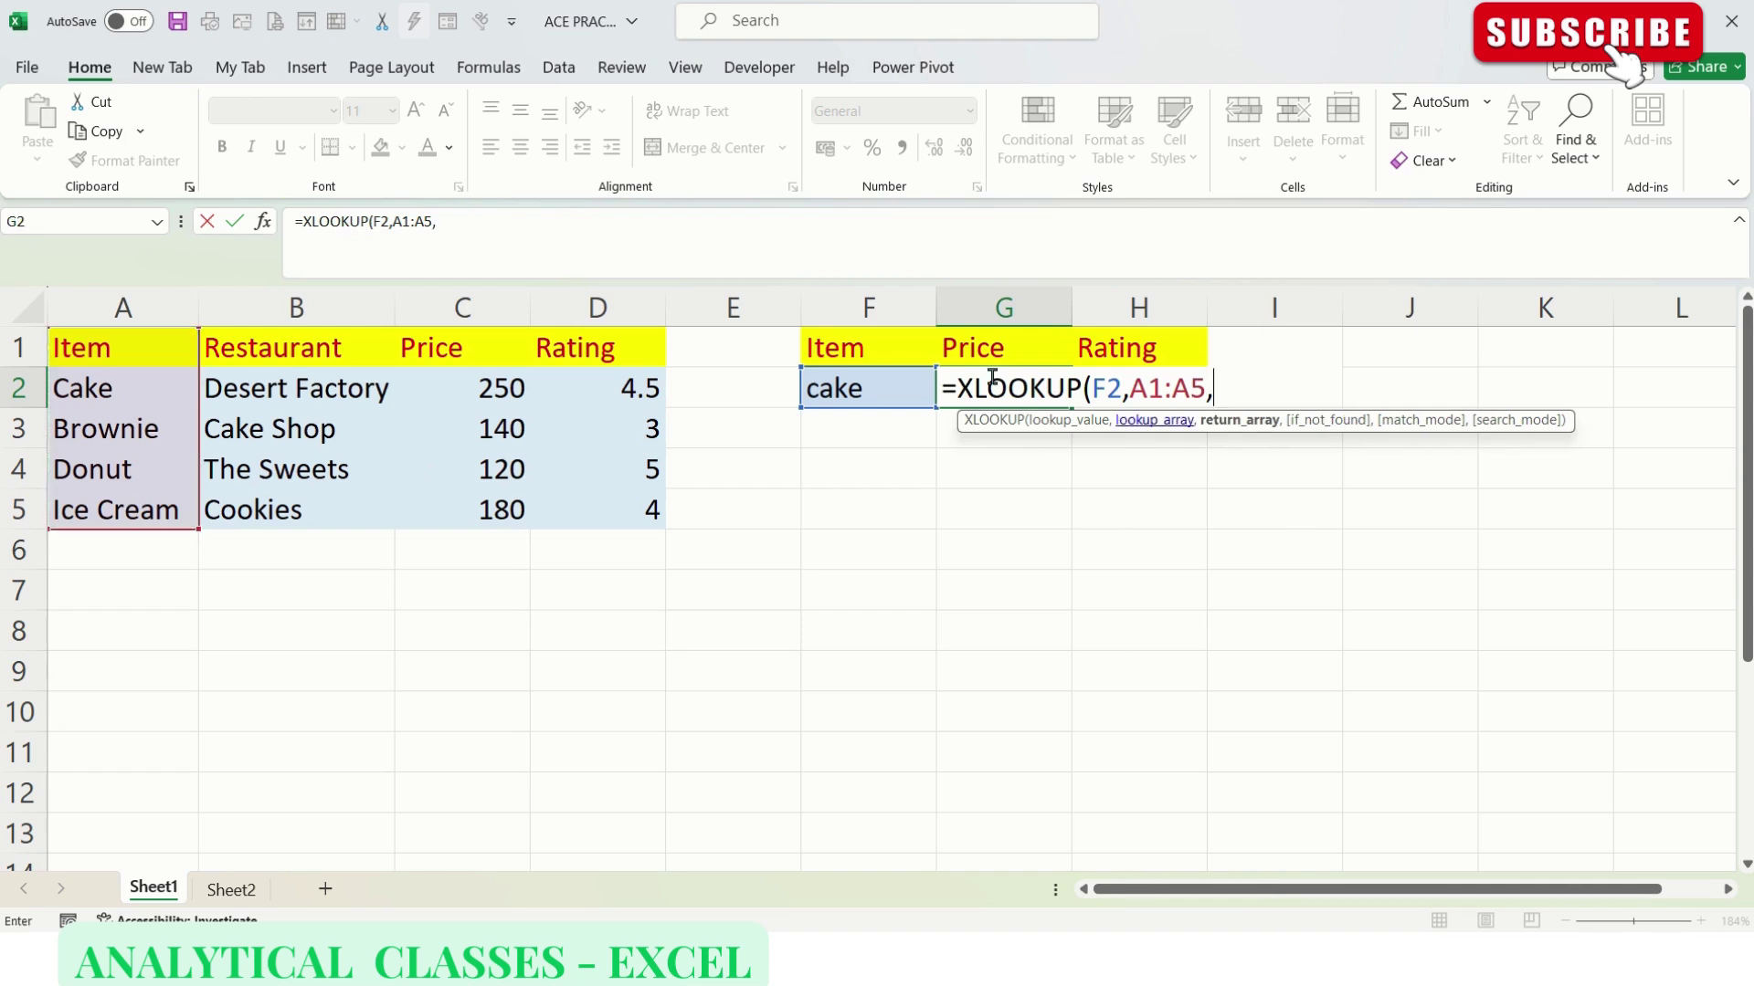
click(453, 347)
drag(453, 347, 542, 508)
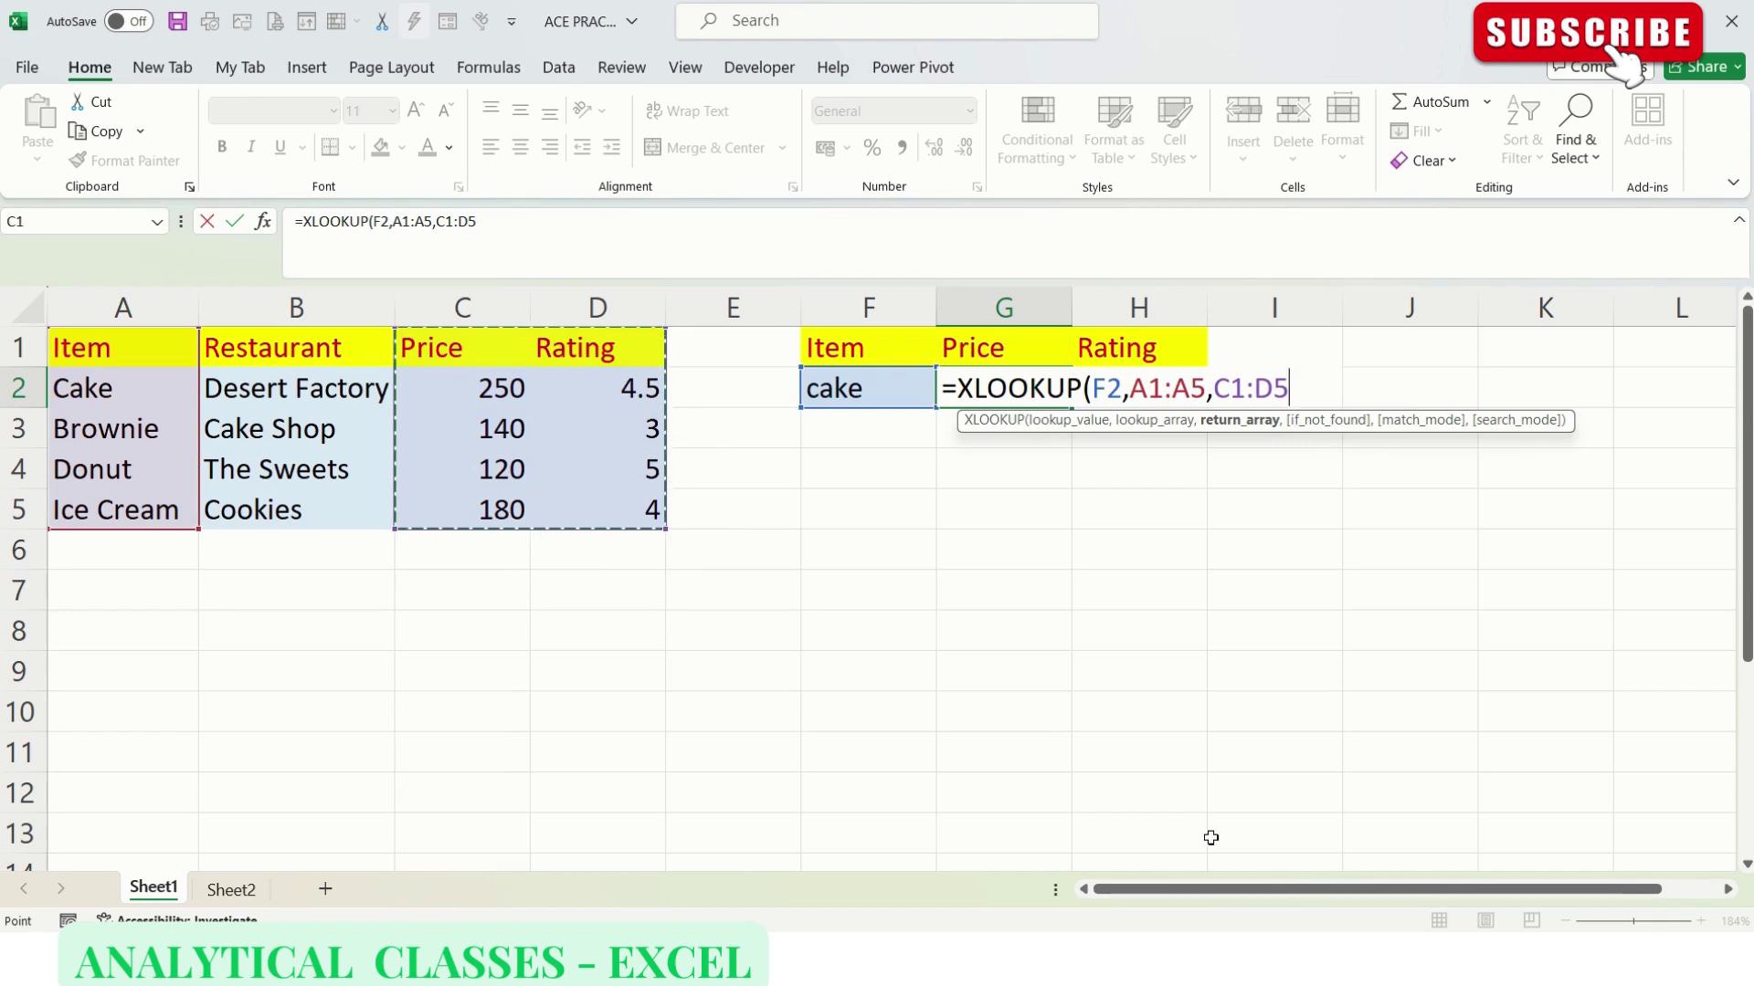
text(,)
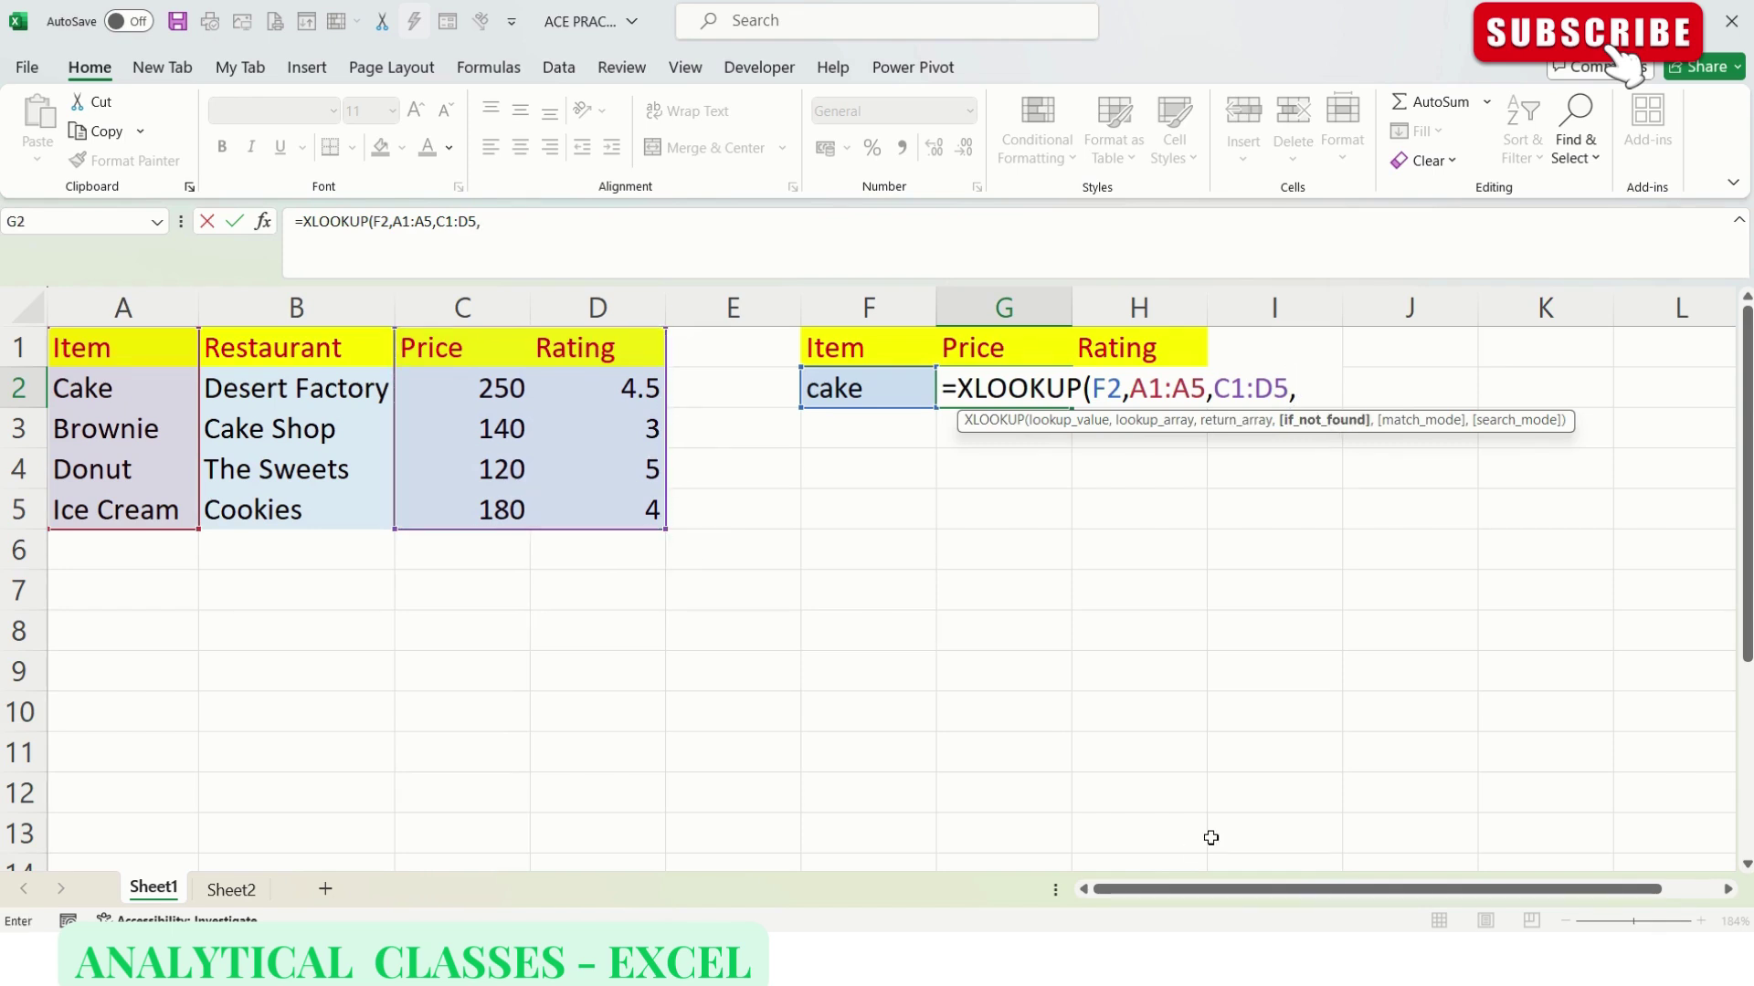
text("Not Found")
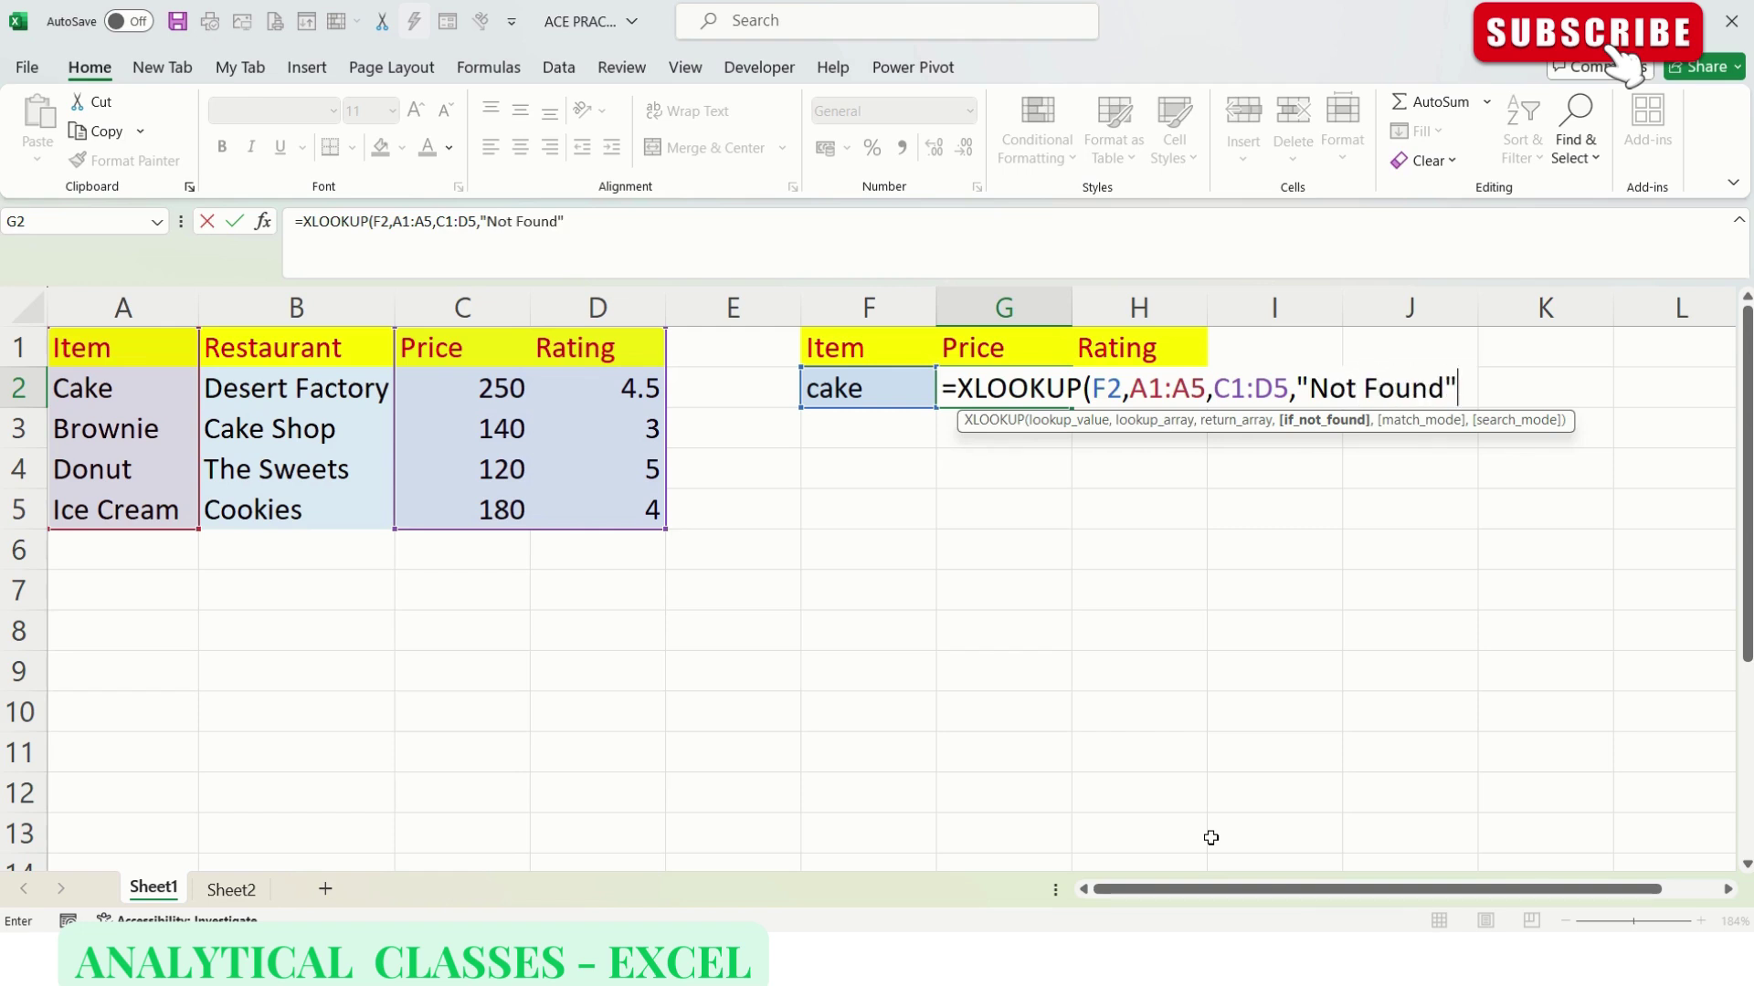
key(Return)
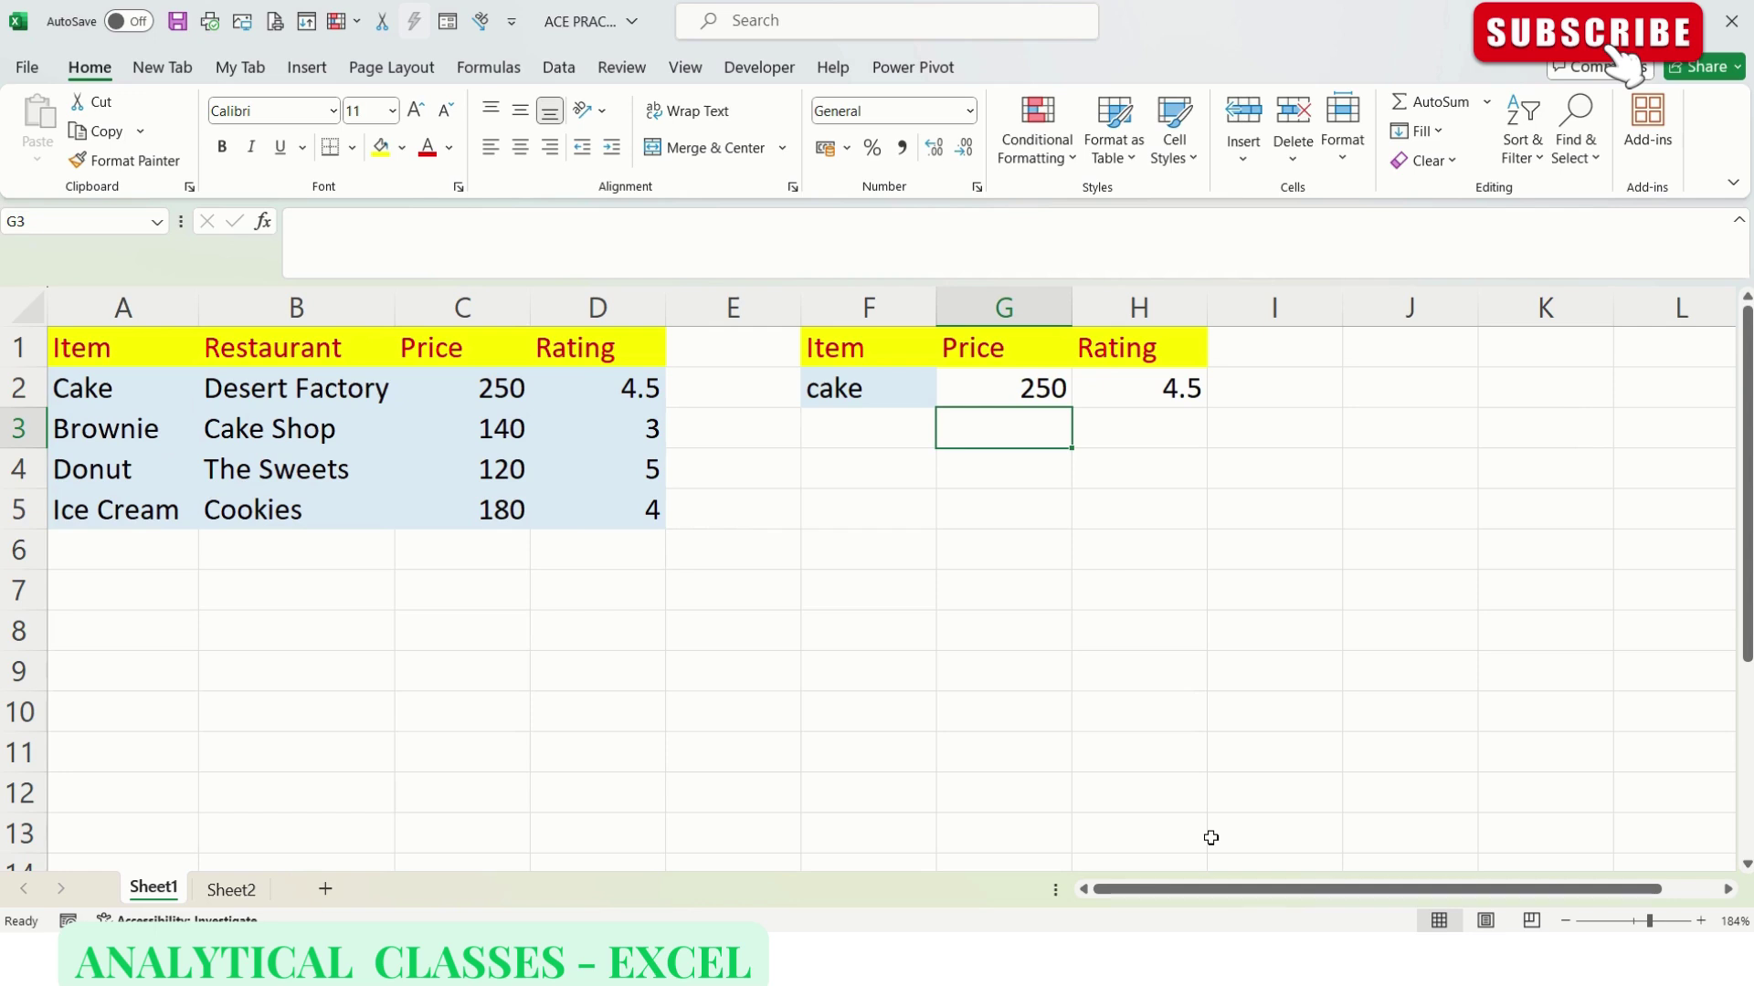
Step: Check G2 and H2, then enter Donut in F2 to get 120 and 5
key(Up)
key(Right)
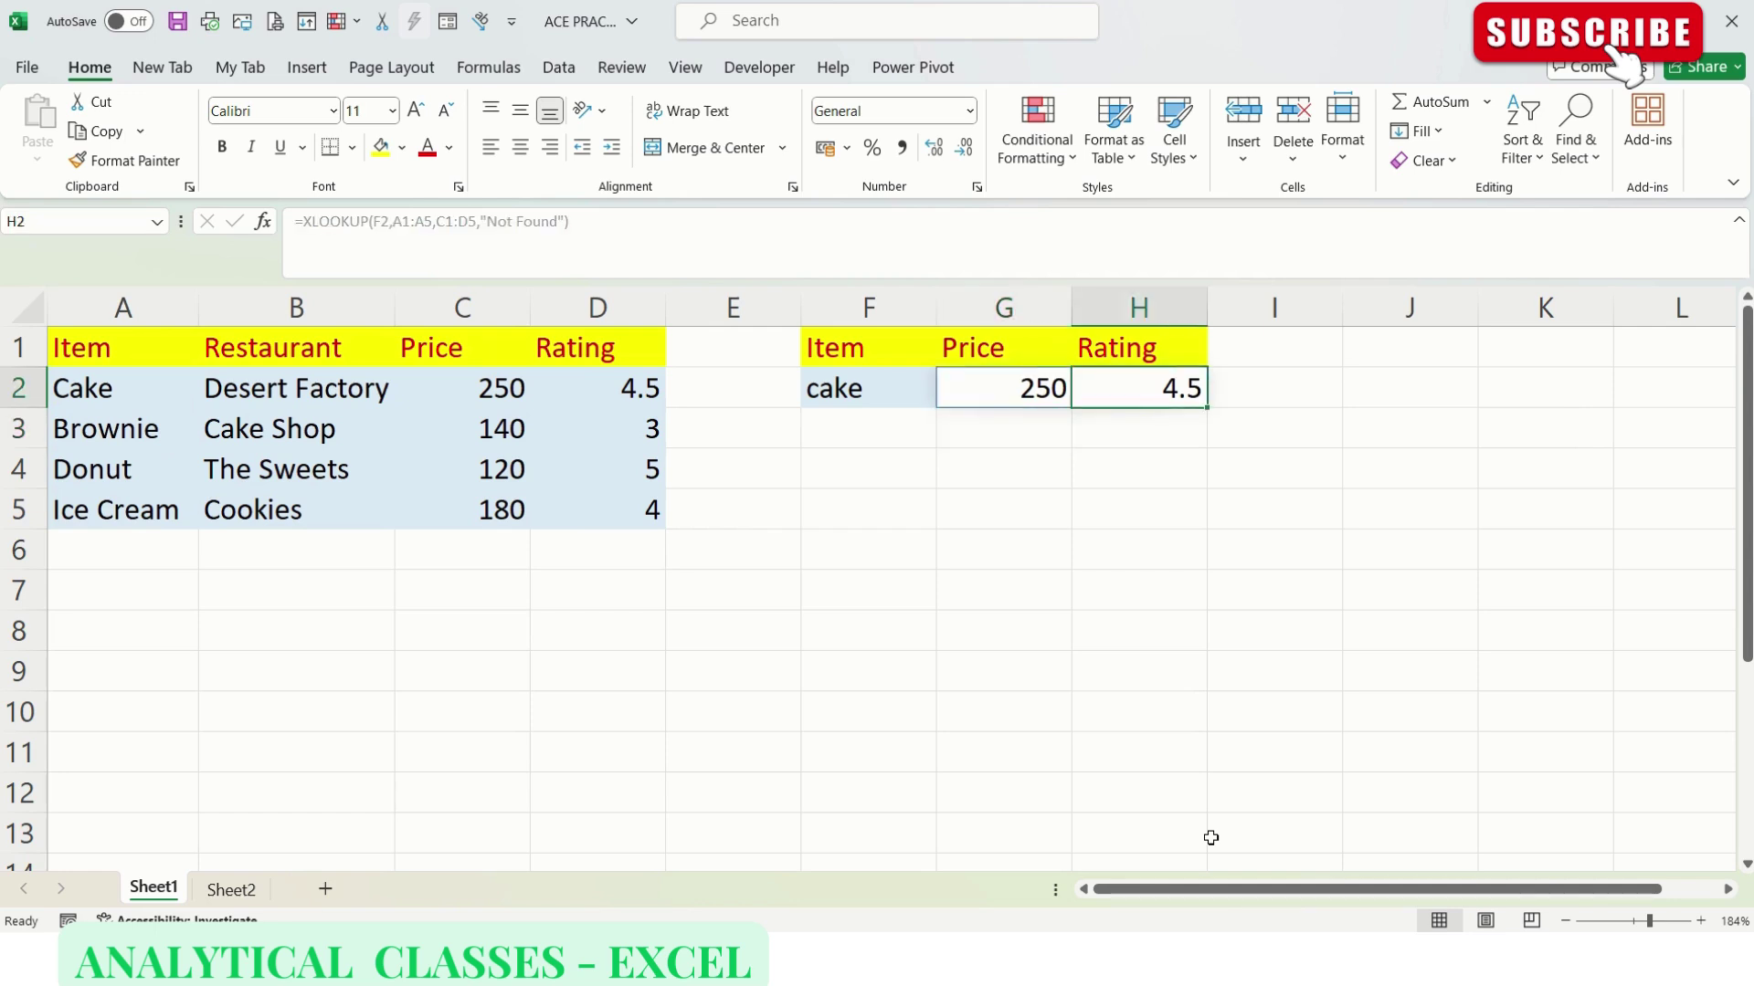
key(Left)
key(Left)
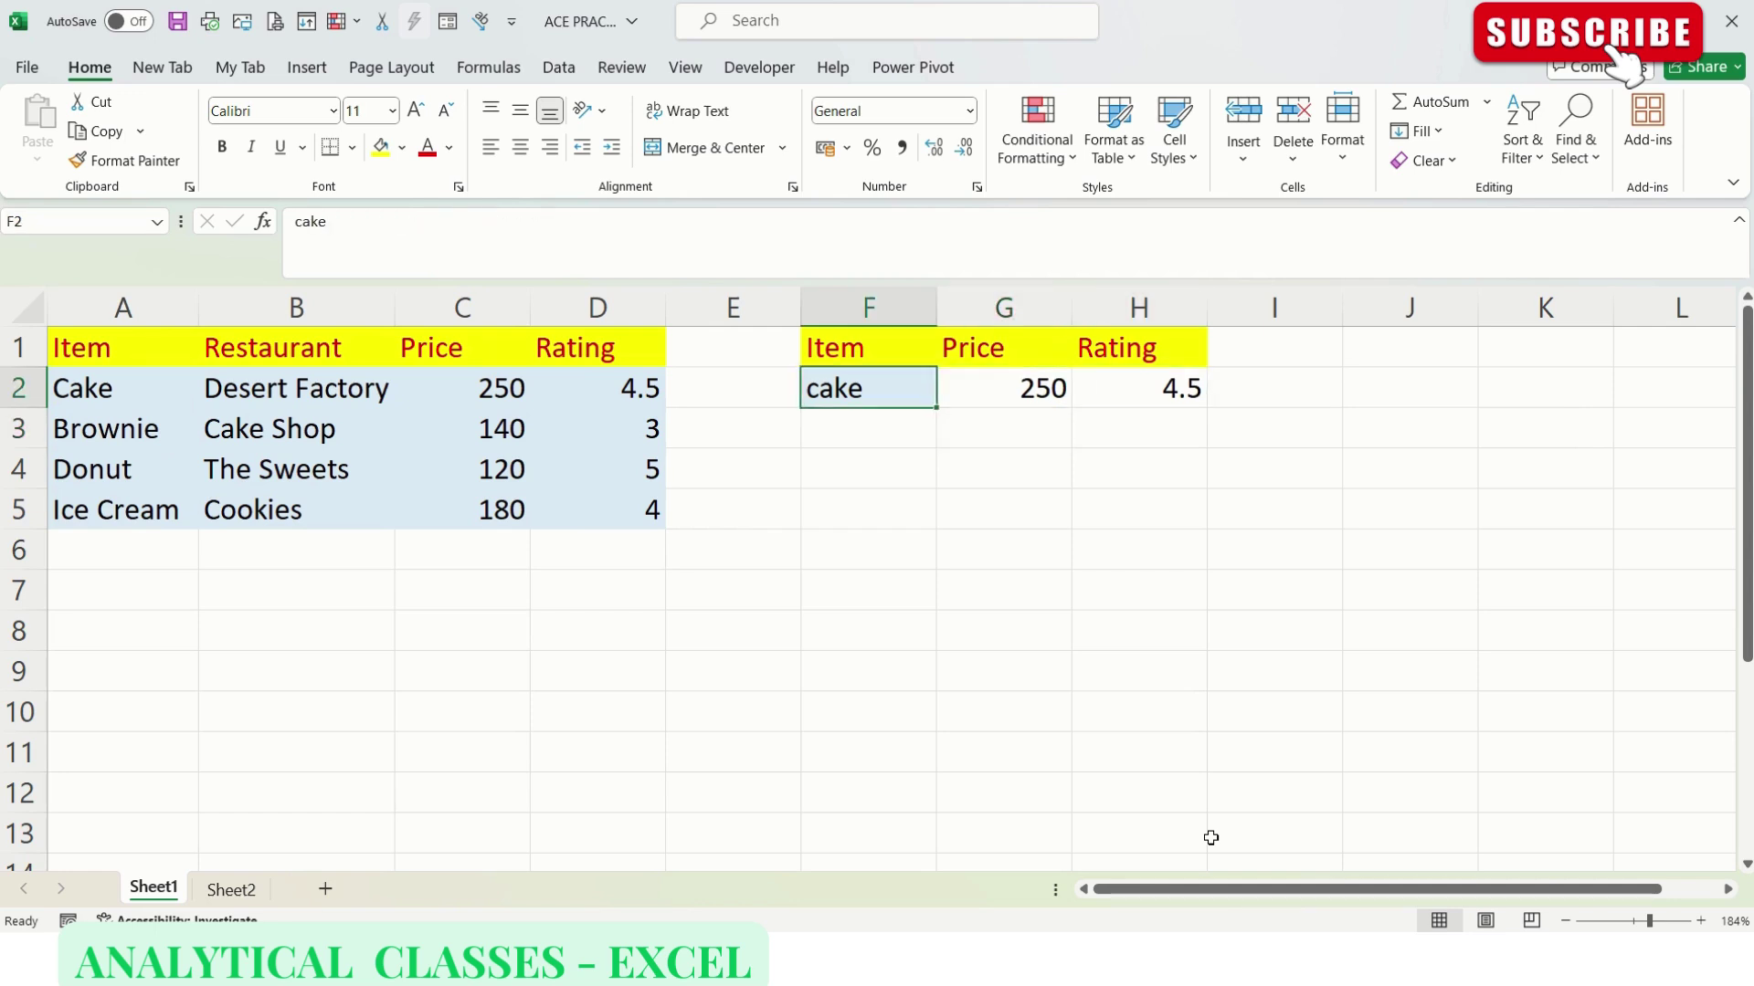
text(Donut)
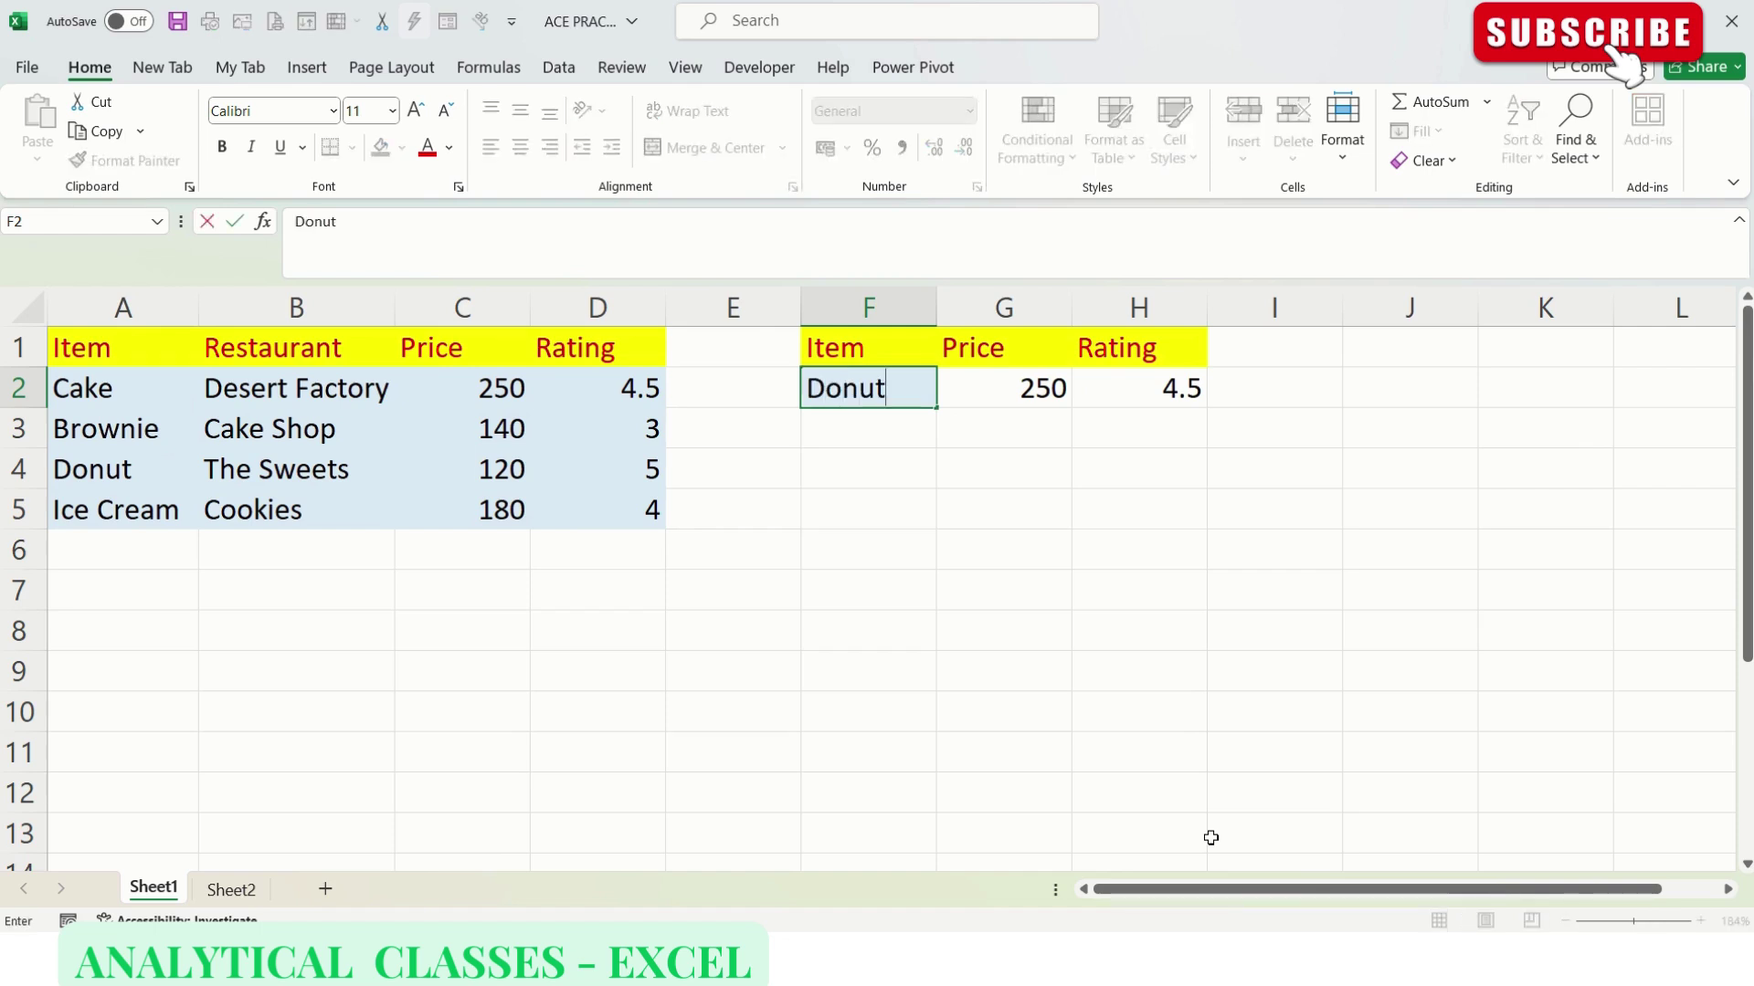
key(Return)
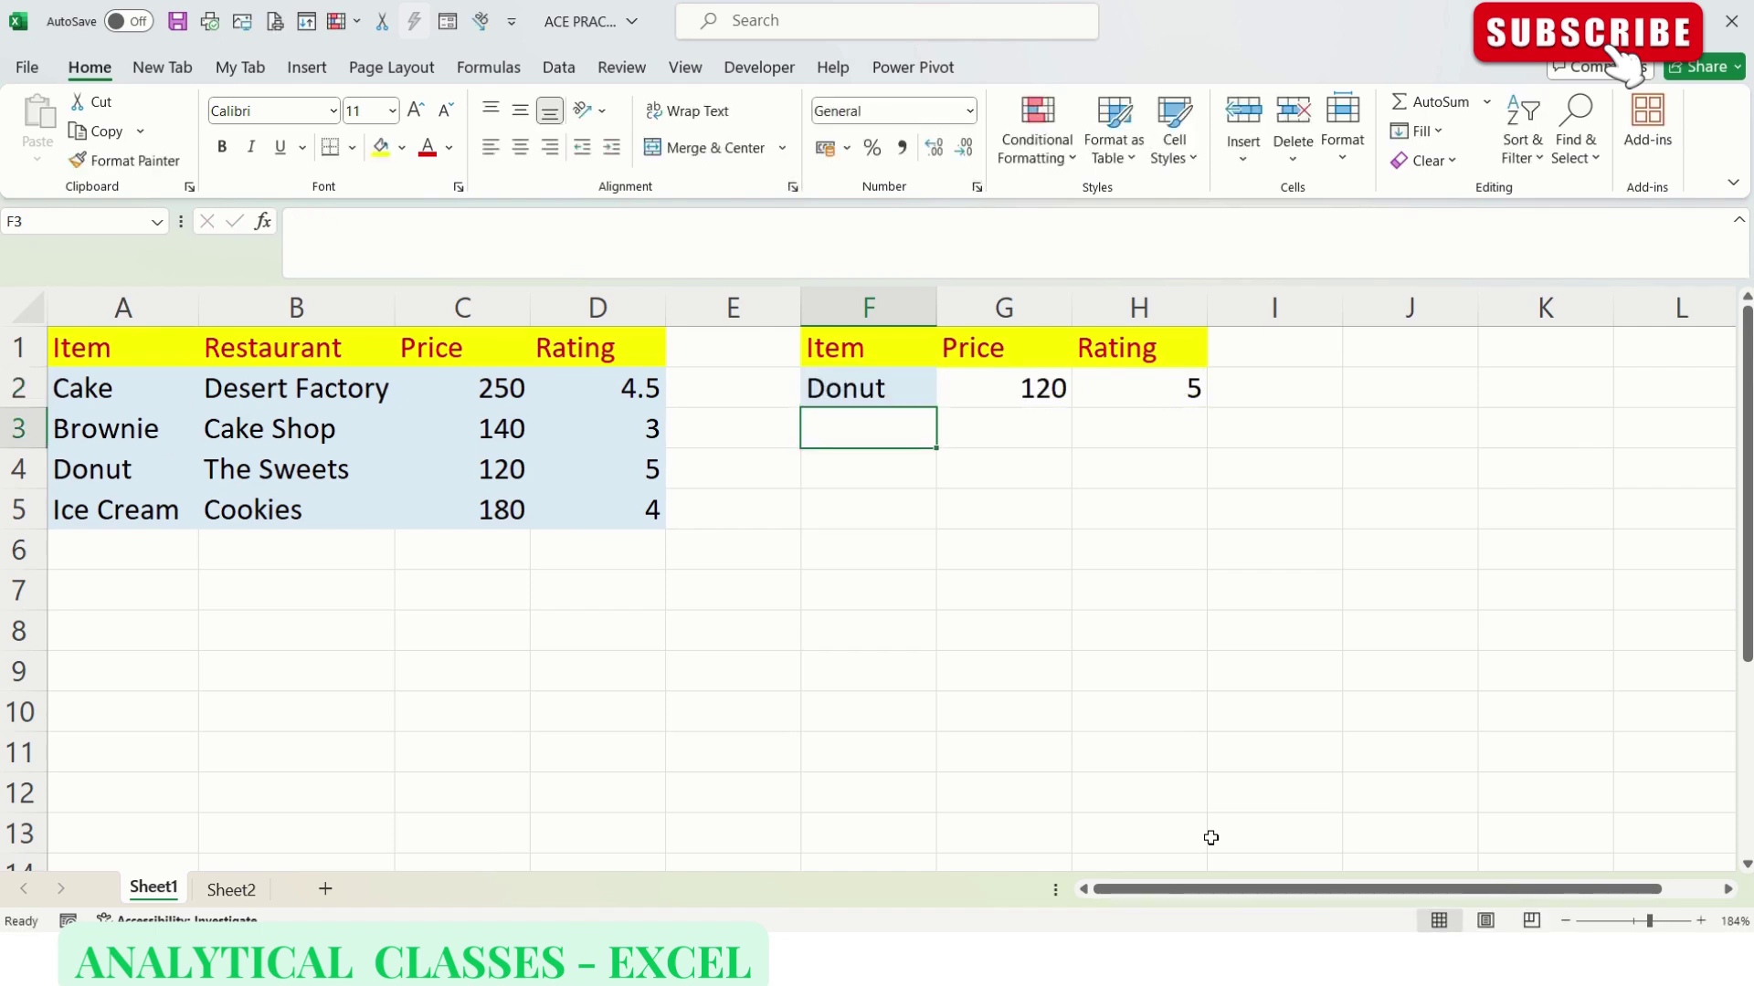
Step: Enter Pie in F2 so the lookup falls back to Not Found
key(Up)
text(Pie)
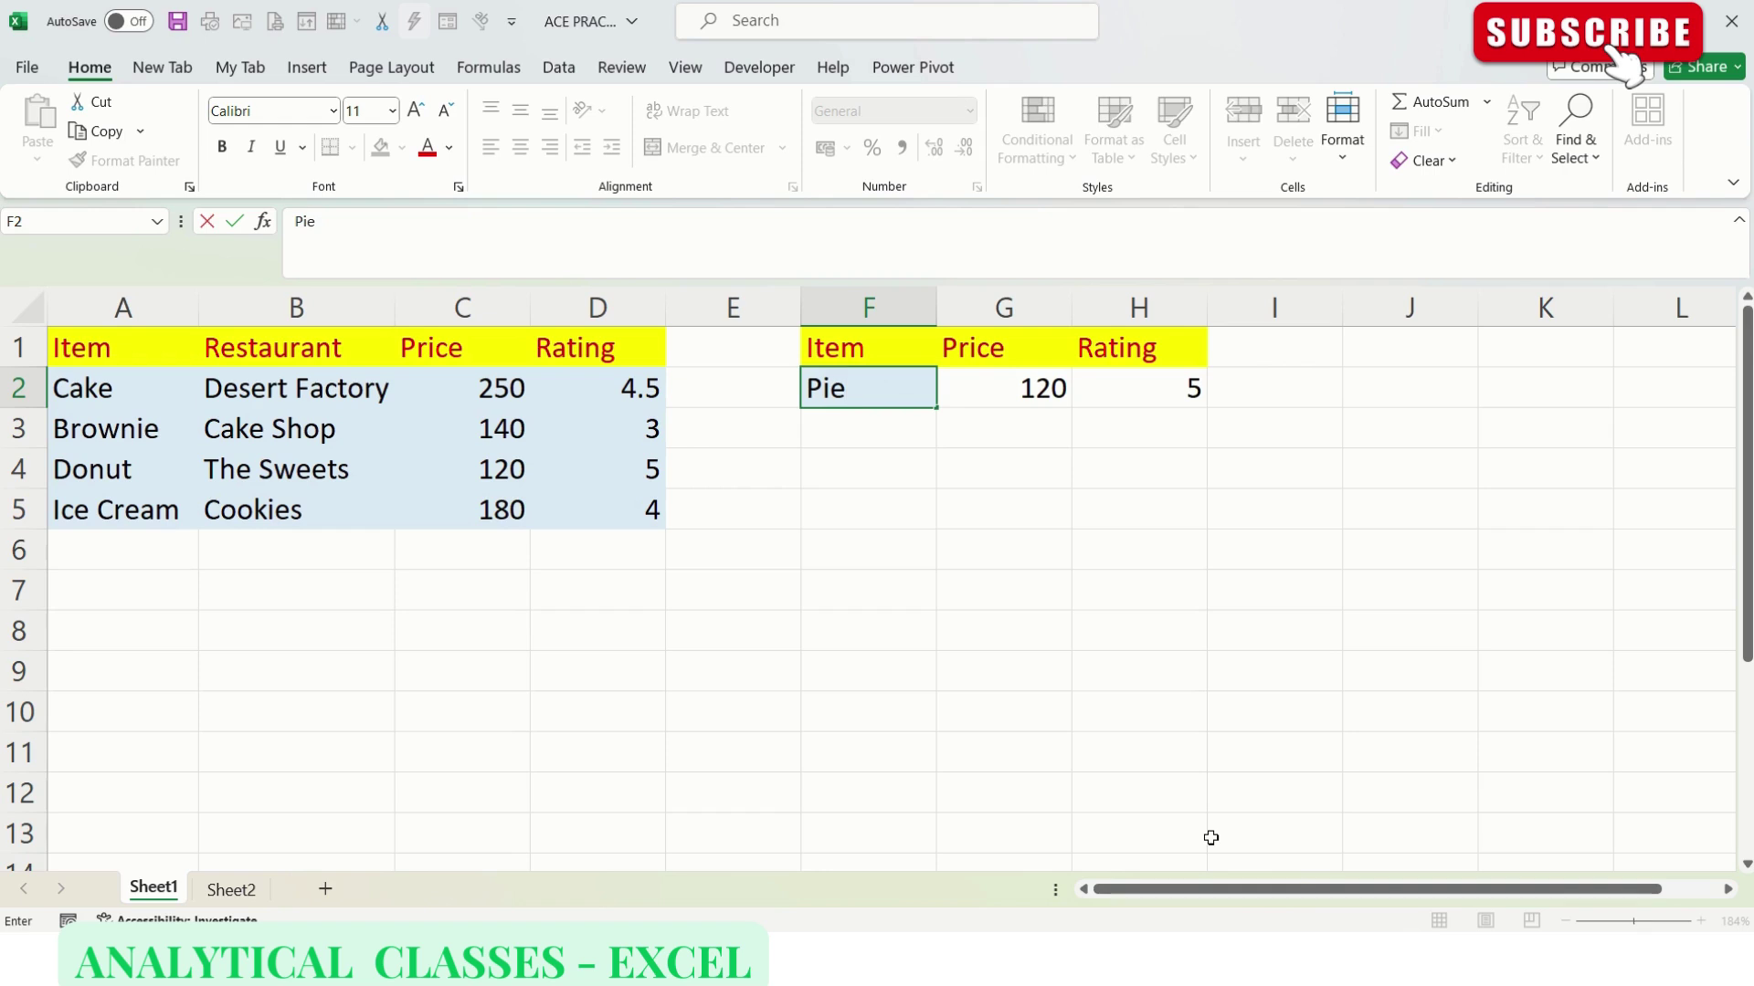
key(Return)
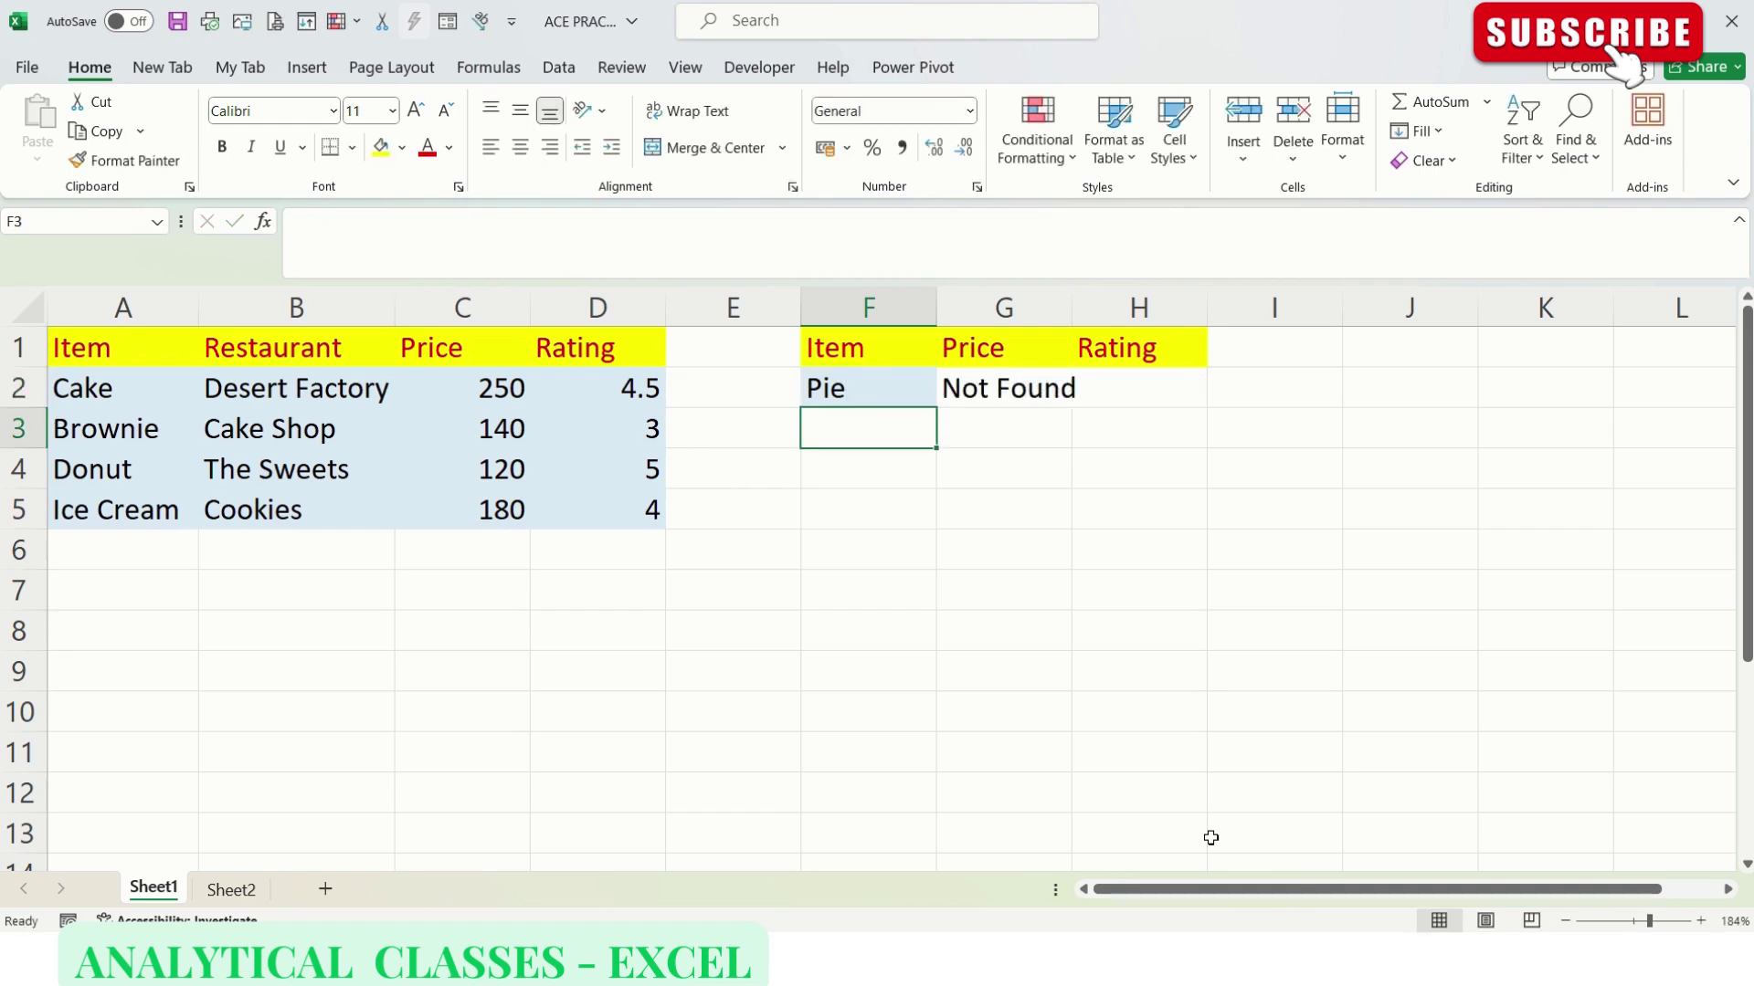